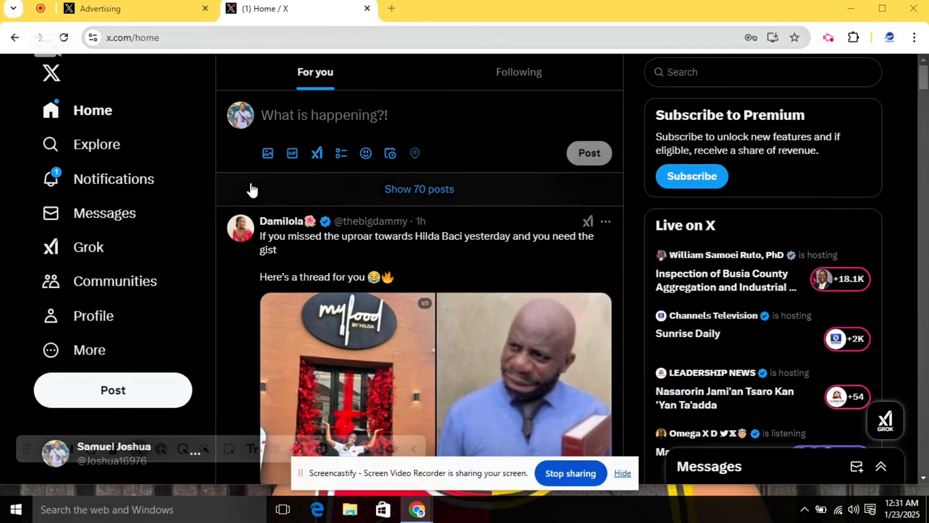
Show the additional navigation options on the X home page.
{"action": "left_click", "coordinate": [92, 352]}
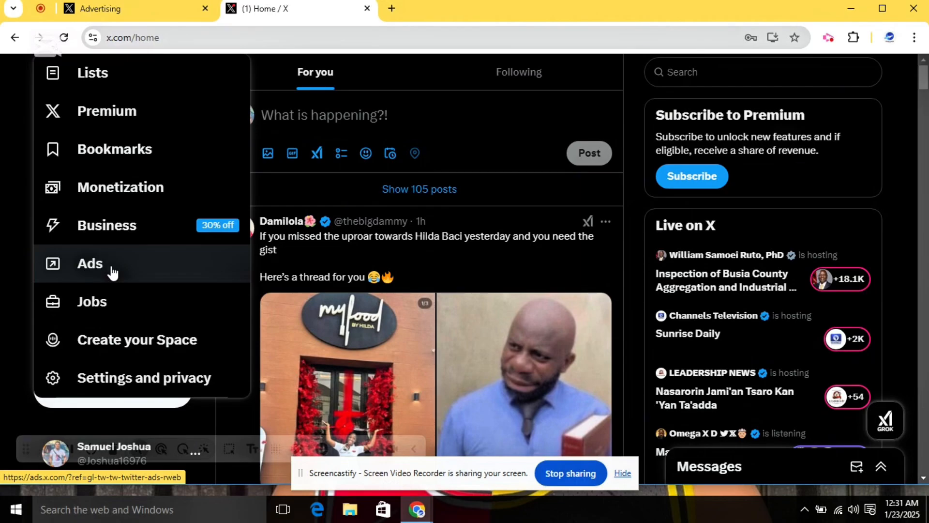
Examine the X Business advertising page and its option for launching a campaign.
{"action": "left_click", "coordinate": [106, 9]}
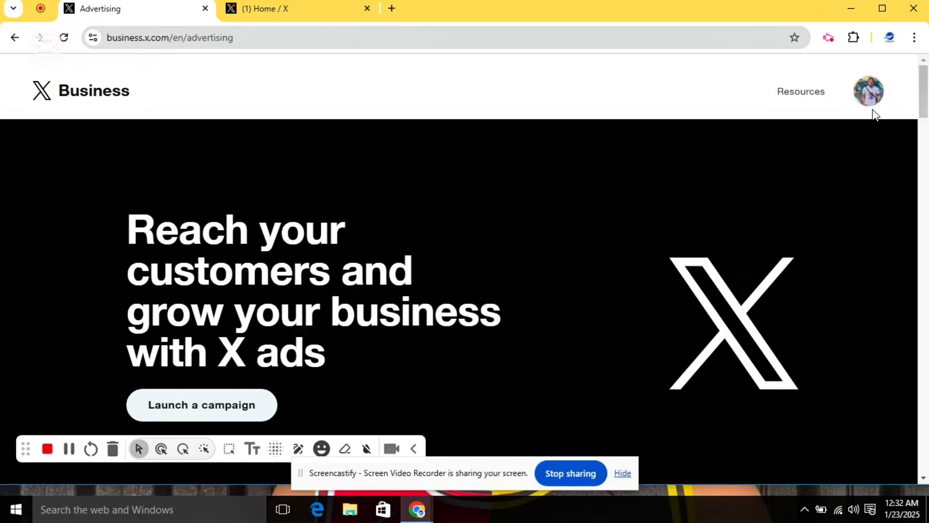
{"action": "left_click", "coordinate": [869, 91]}
{"action": "left_click", "coordinate": [161, 449]}
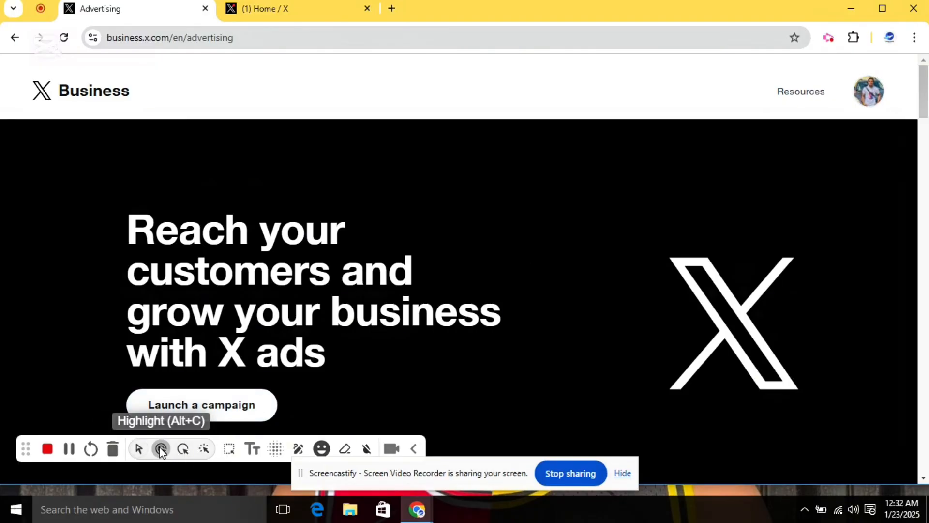
{"action": "left_click", "coordinate": [201, 406]}
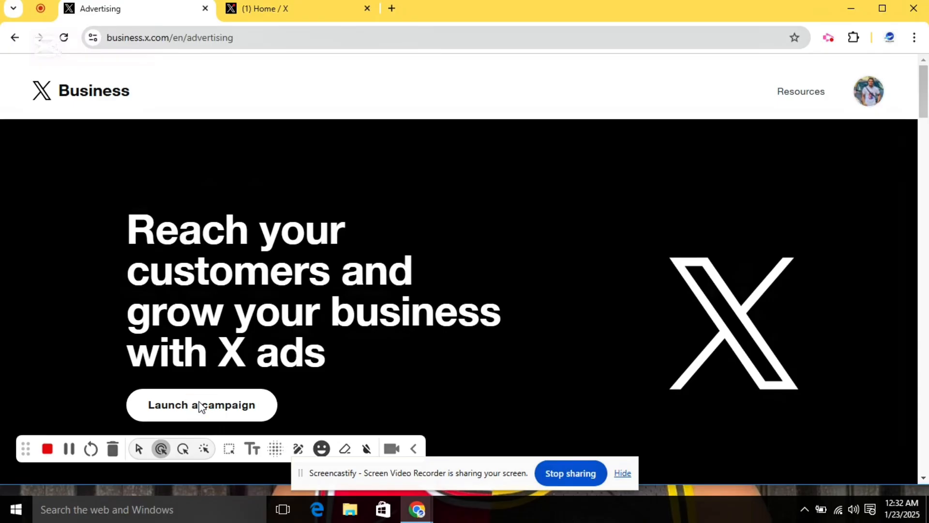
{"action": "left_click", "coordinate": [63, 38]}
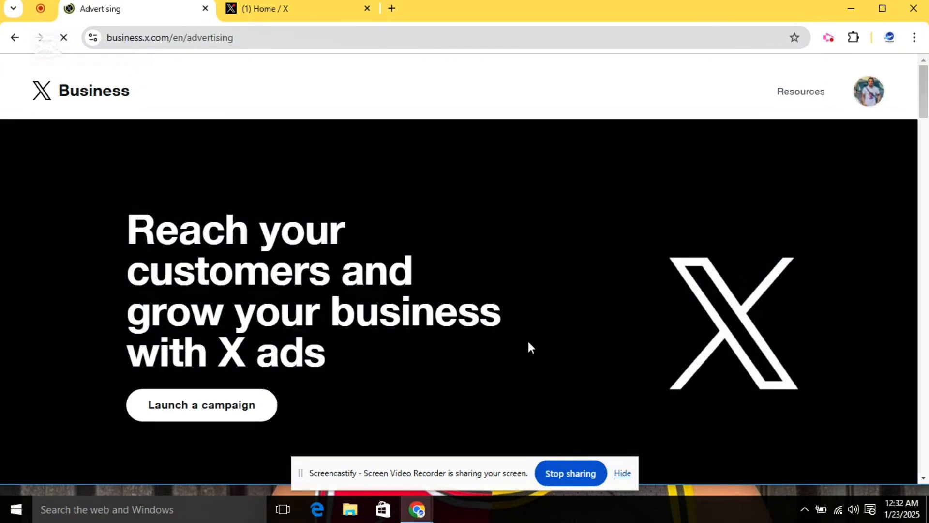
{"action": "left_click", "coordinate": [623, 472]}
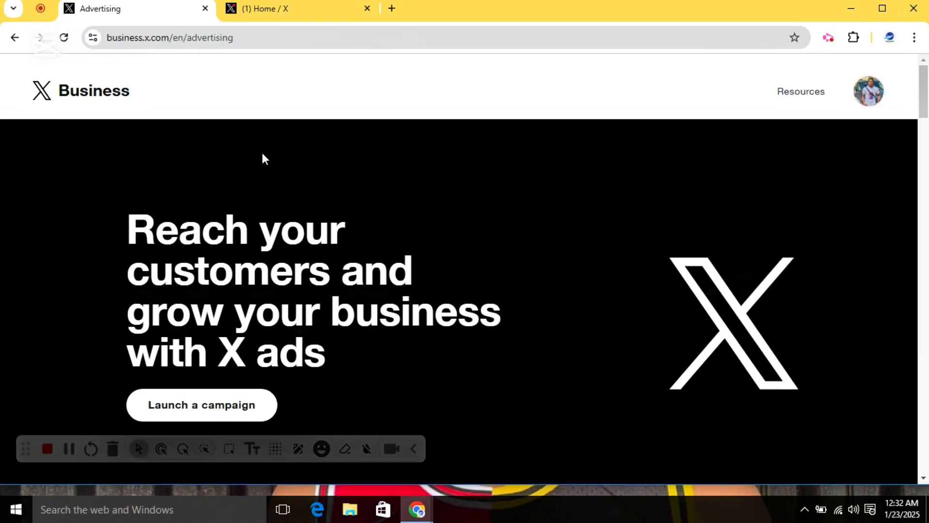
Return to the X home page and open Ads from the additional navigation options.
{"action": "left_click", "coordinate": [289, 7]}
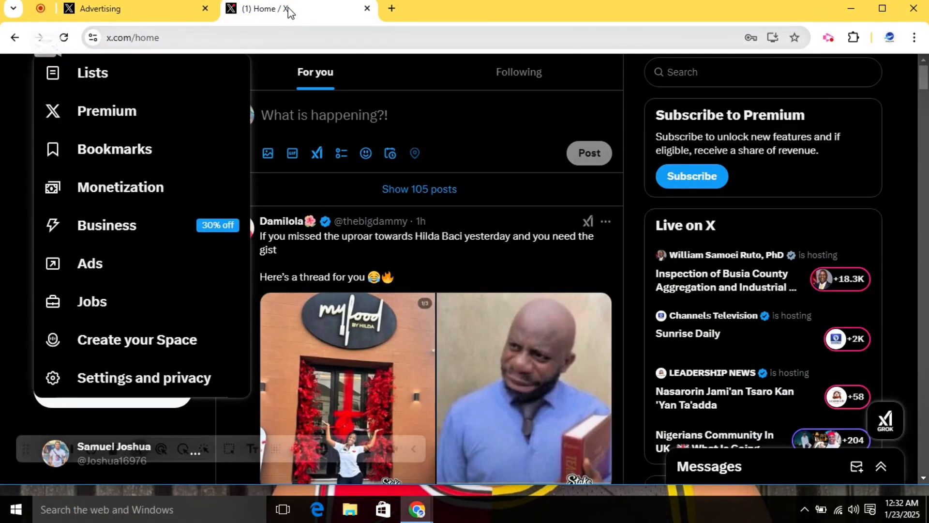
{"action": "left_click", "coordinate": [118, 265]}
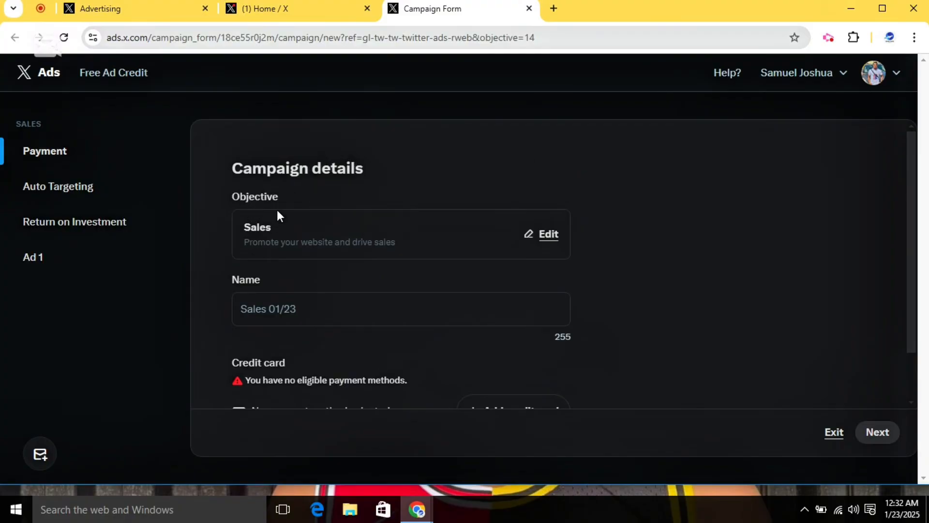
Review the available campaign objectives and exit without changing the Sales objective.
{"action": "left_click", "coordinate": [551, 236]}
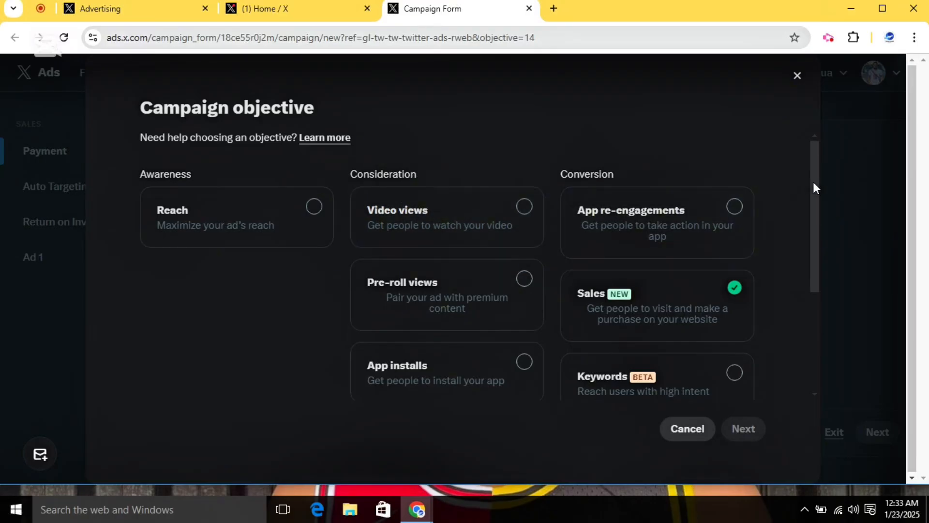
{"action": "mouse_move", "coordinate": [814, 188]}
{"action": "left_mouse_down"}
{"action": "mouse_move", "coordinate": [815, 282]}
{"action": "mouse_move", "coordinate": [821, 175]}
{"action": "mouse_move", "coordinate": [818, 191]}
{"action": "left_mouse_up"}
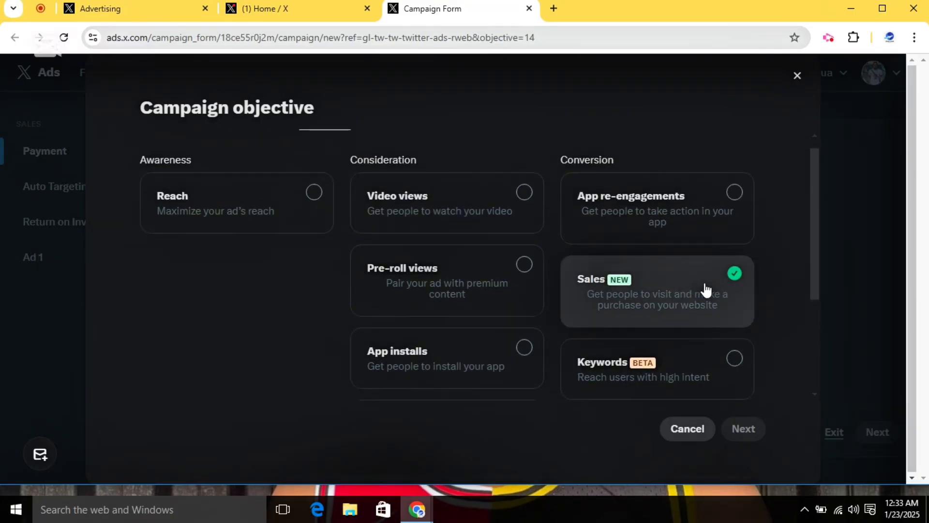
{"action": "left_click", "coordinate": [686, 435]}
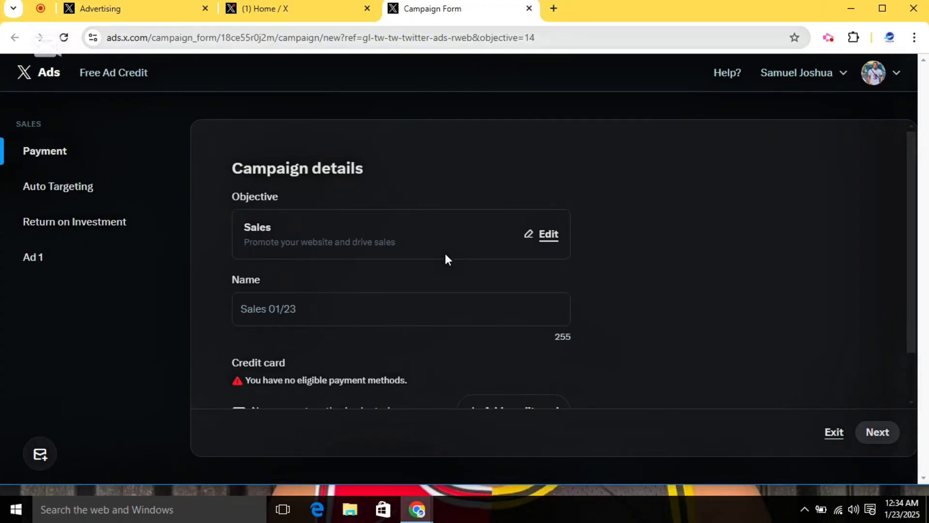
Name the Sales campaign "gaming chair" in the campaign details.
{"action": "left_click", "coordinate": [356, 309]}
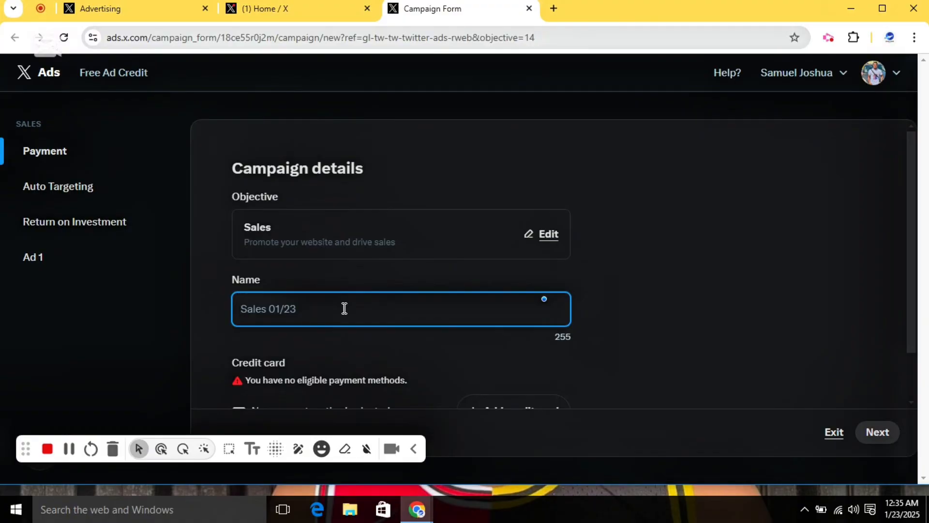
{"action": "type", "text": "gaming v"}
{"action": "key", "text": "BackSpace"}
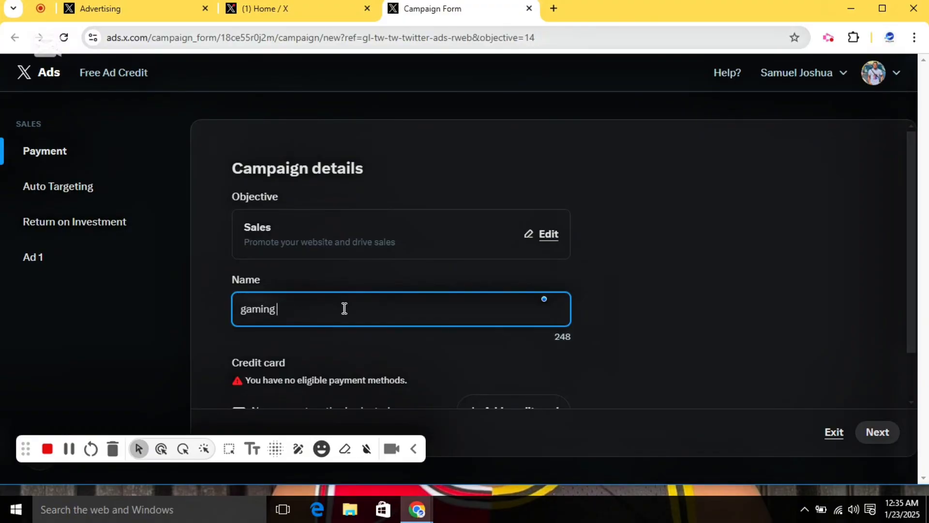
{"action": "type", "text": "chair"}
{"action": "scroll", "coordinate": [907, 237], "scroll_direction": "down", "scroll_amount": 1}
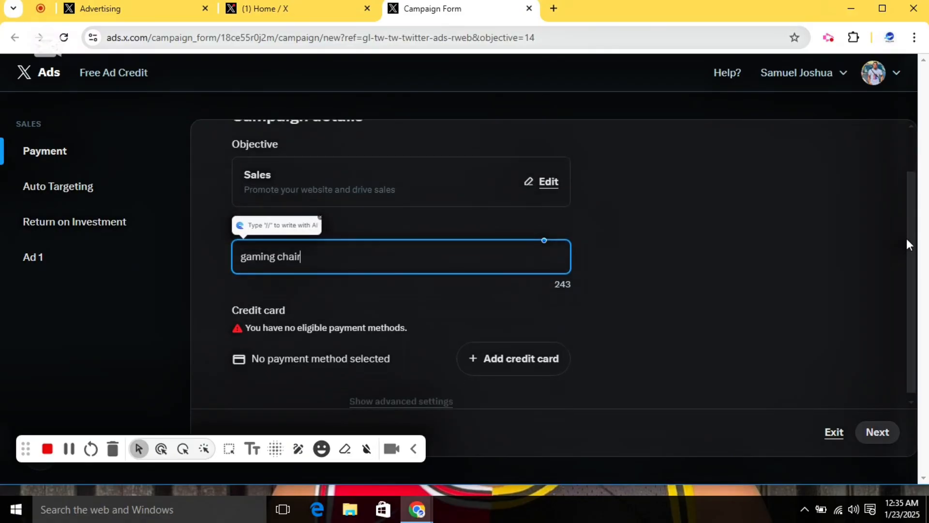
{"action": "left_click", "coordinate": [907, 257]}
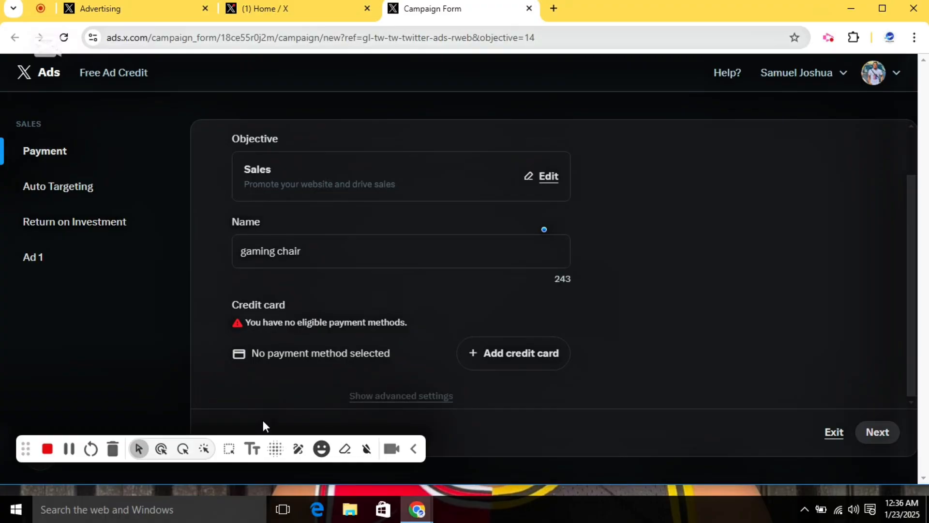
{"action": "left_click", "coordinate": [69, 449]}
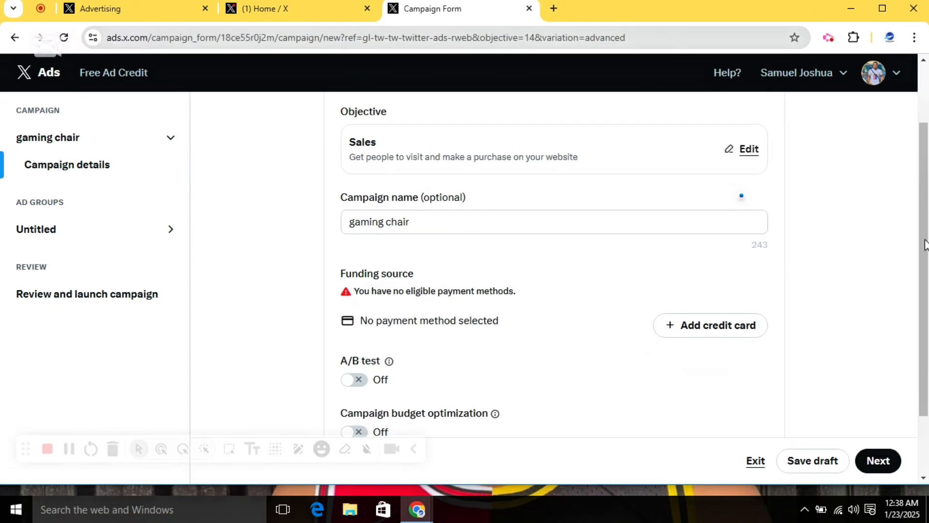
Add and save a credit card as the campaign's funding source, and dismiss the offer to save the billing address.
{"action": "left_click_drag", "start_coordinate": [923, 231], "coordinate": [924, 269]}
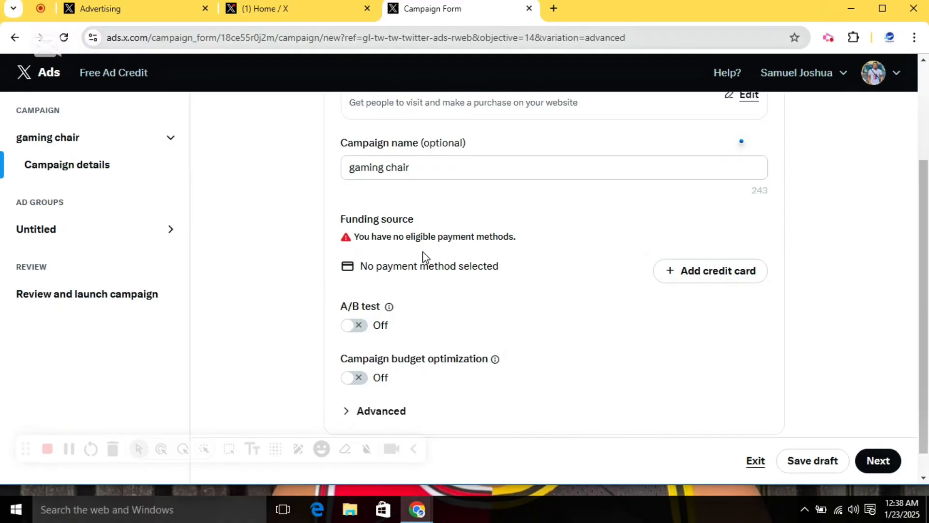
{"action": "left_click", "coordinate": [697, 272]}
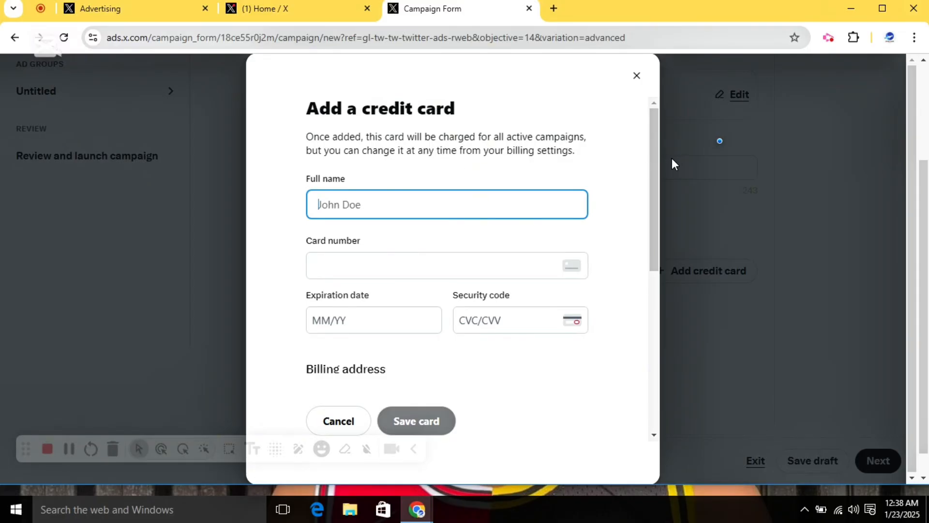
{"action": "mouse_move", "coordinate": [655, 162]}
{"action": "left_mouse_down"}
{"action": "mouse_move", "coordinate": [652, 332]}
{"action": "mouse_move", "coordinate": [654, 167]}
{"action": "left_mouse_up"}
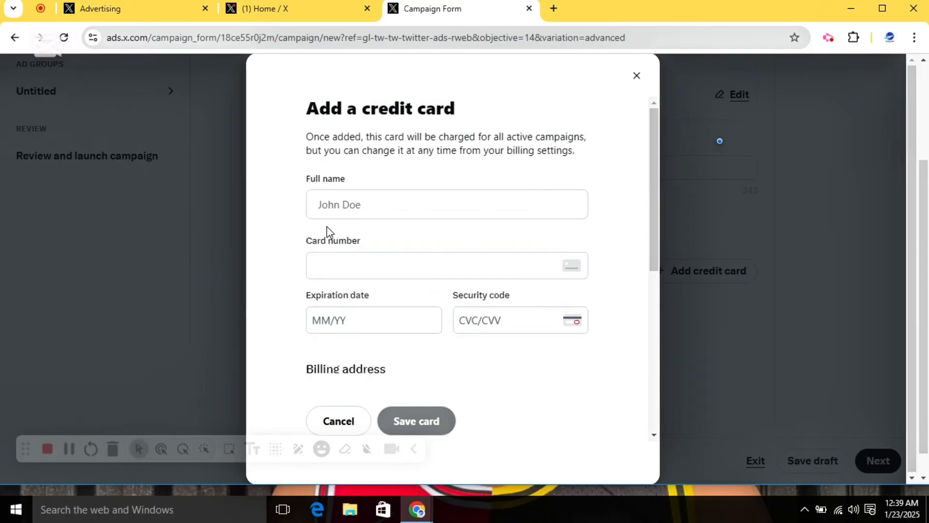
{"action": "left_click", "coordinate": [69, 449]}
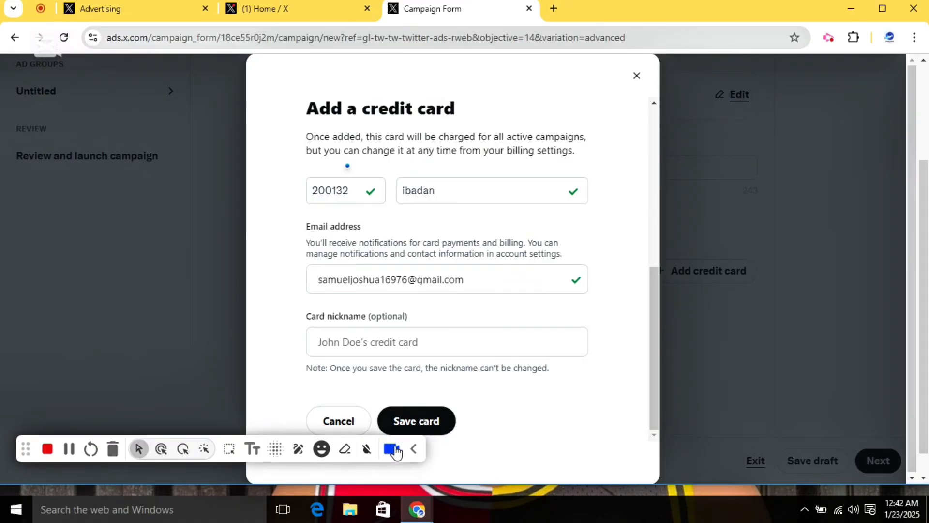
{"action": "left_click", "coordinate": [426, 419]}
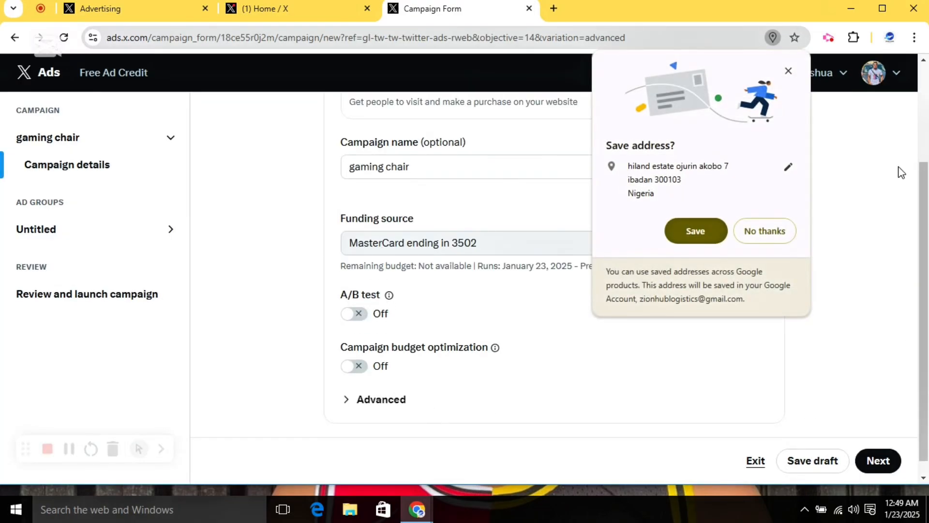
{"action": "left_click", "coordinate": [788, 71]}
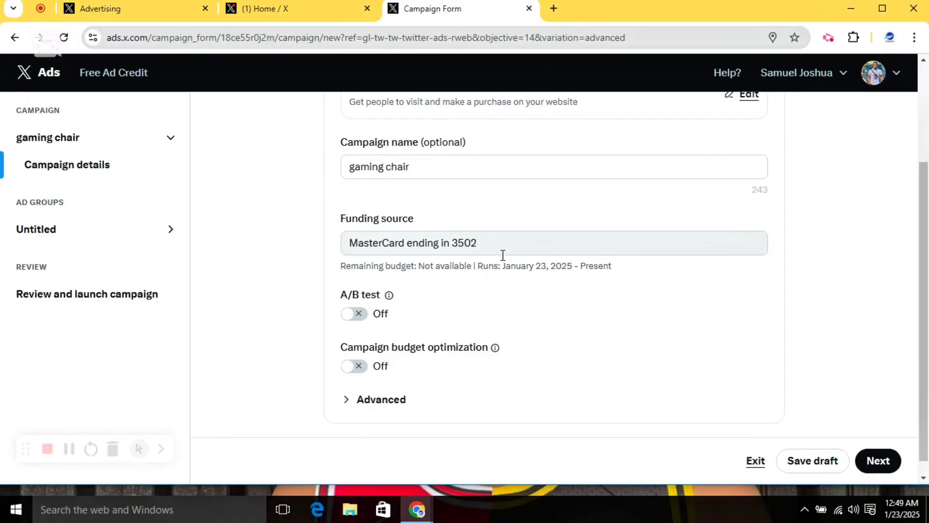
Expand the advanced campaign options, leave the optional spend cap empty, and continue to the ad group details.
{"action": "left_click_drag", "start_coordinate": [922, 283], "coordinate": [921, 339]}
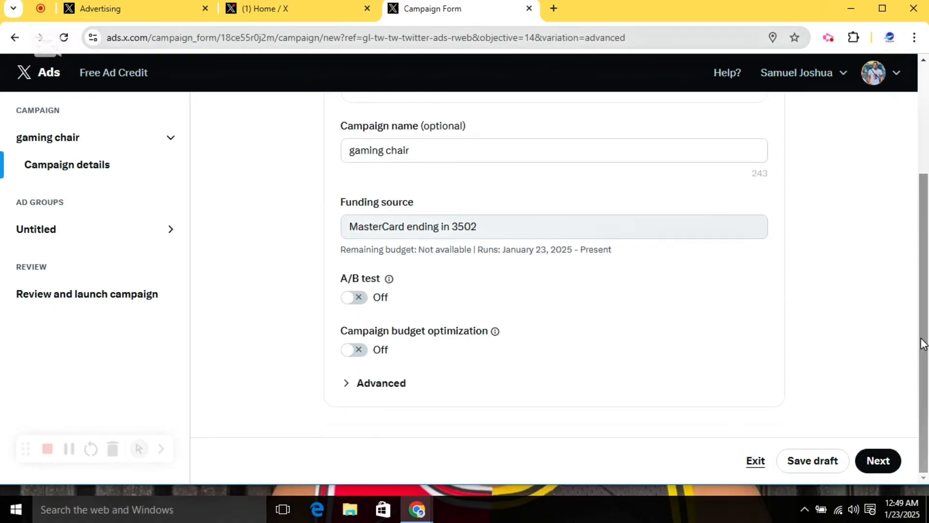
{"action": "left_click", "coordinate": [370, 385]}
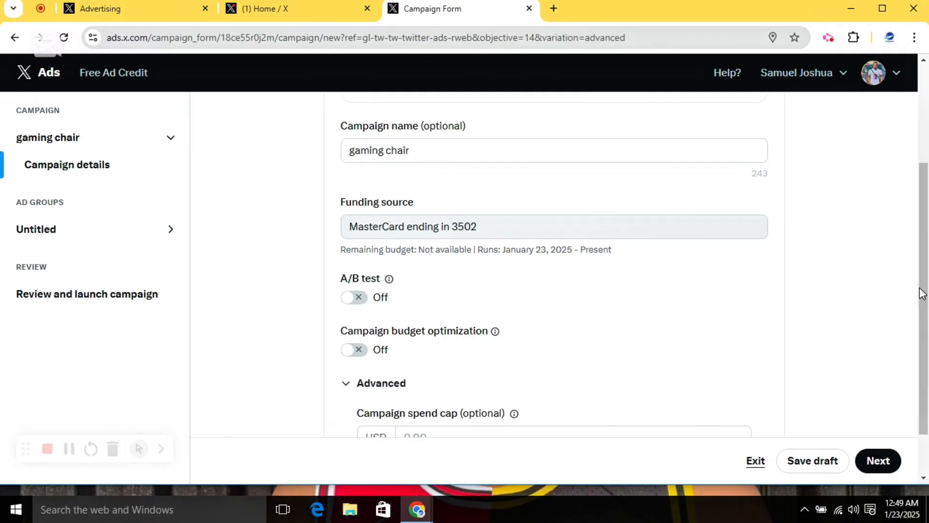
{"action": "left_click_drag", "start_coordinate": [921, 292], "coordinate": [912, 357]}
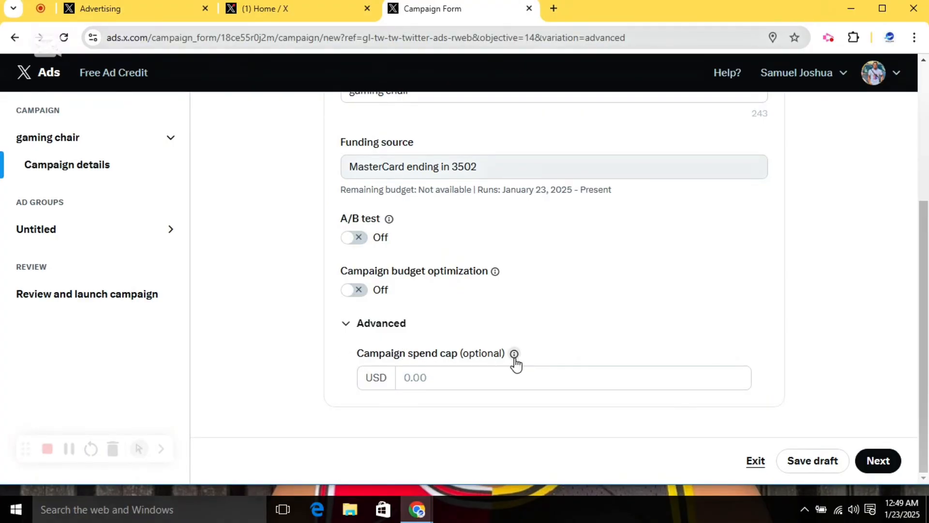
{"action": "left_click", "coordinate": [879, 462]}
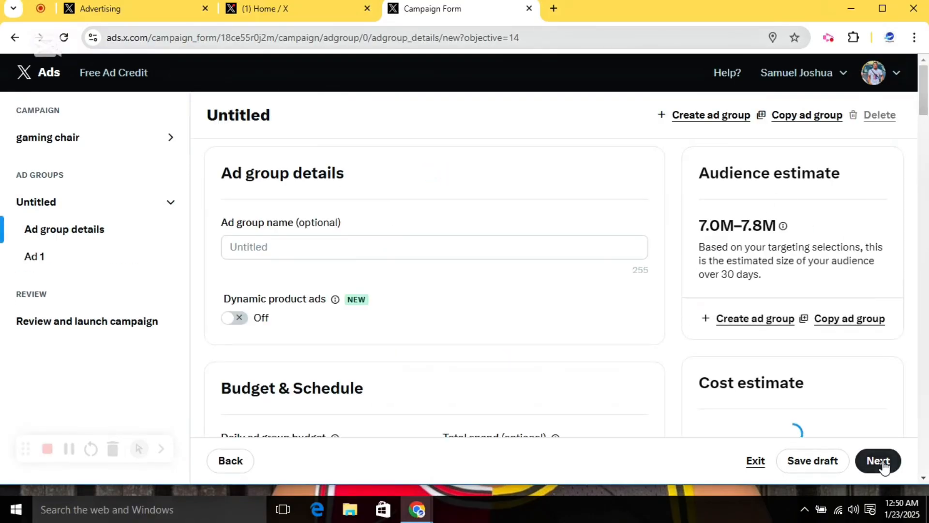
Name the ad group "chair 1".
{"action": "left_click", "coordinate": [346, 250]}
{"action": "type", "text": "c"}
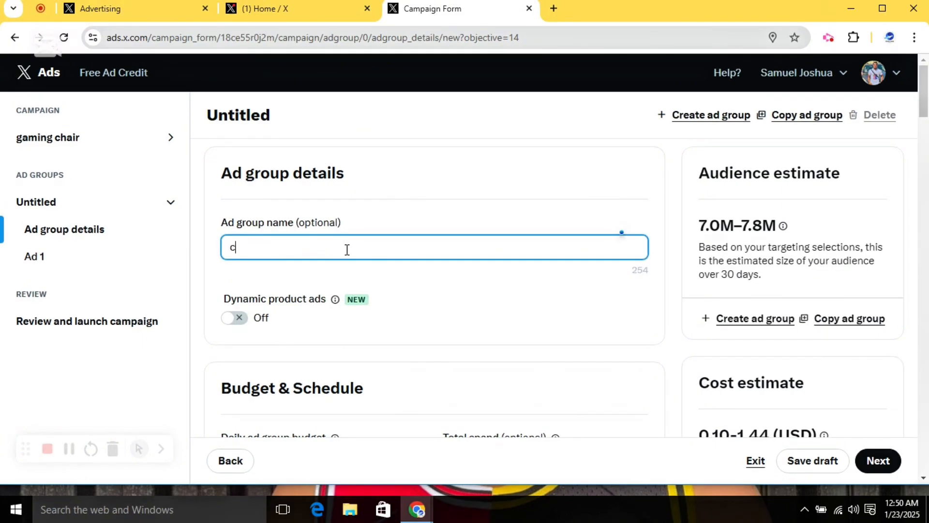
{"action": "type", "text": "hair 1"}
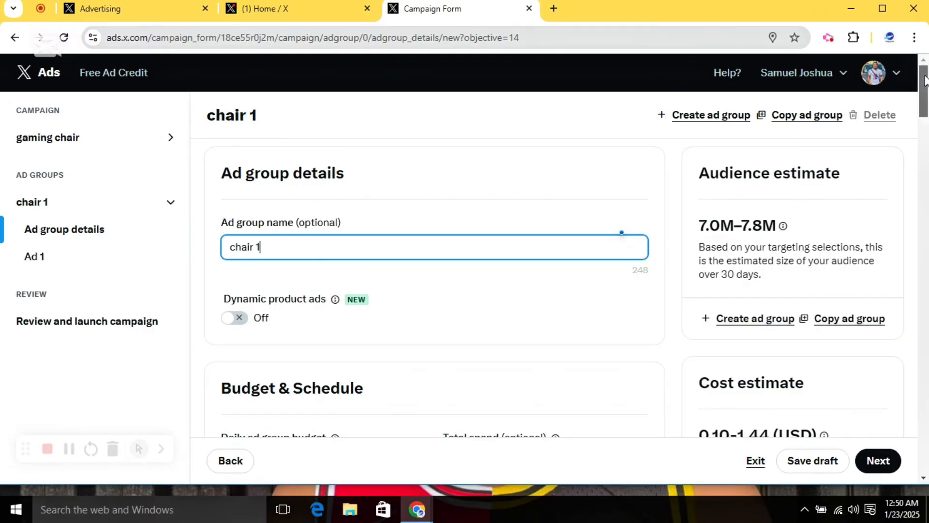
Set the daily ad group budget to 3 USD in Budget & Schedule.
{"action": "scroll", "coordinate": [925, 95], "scroll_direction": "down", "scroll_amount": 3}
{"action": "scroll", "coordinate": [925, 94], "scroll_direction": "down", "scroll_amount": 1}
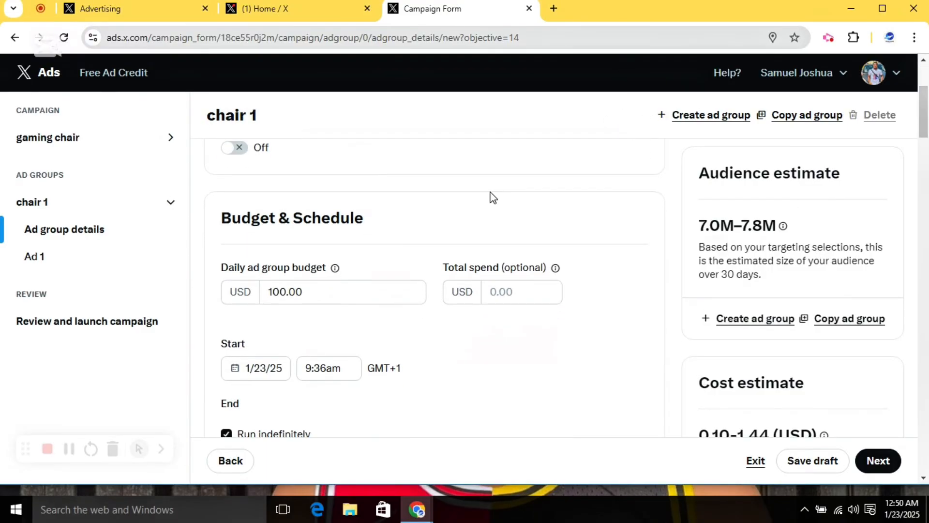
{"action": "left_click", "coordinate": [318, 294]}
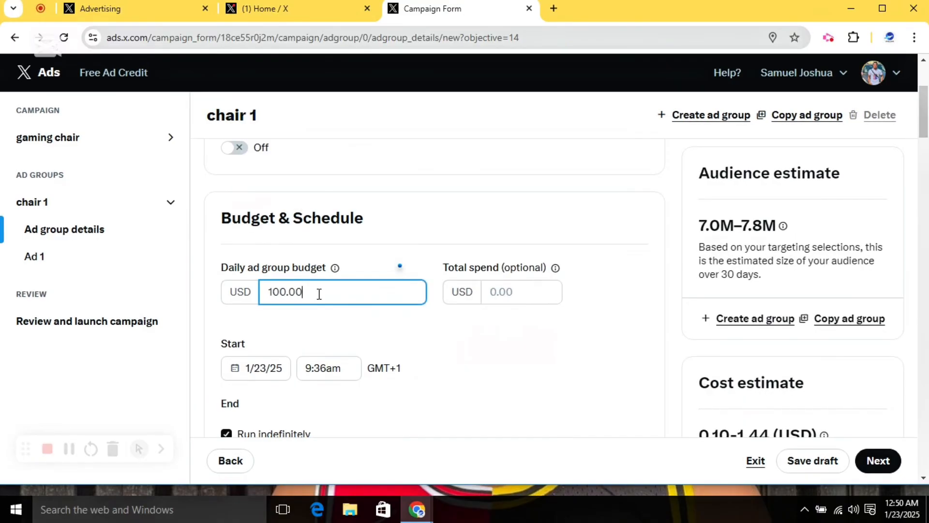
{"action": "double_click", "coordinate": [319, 294]}
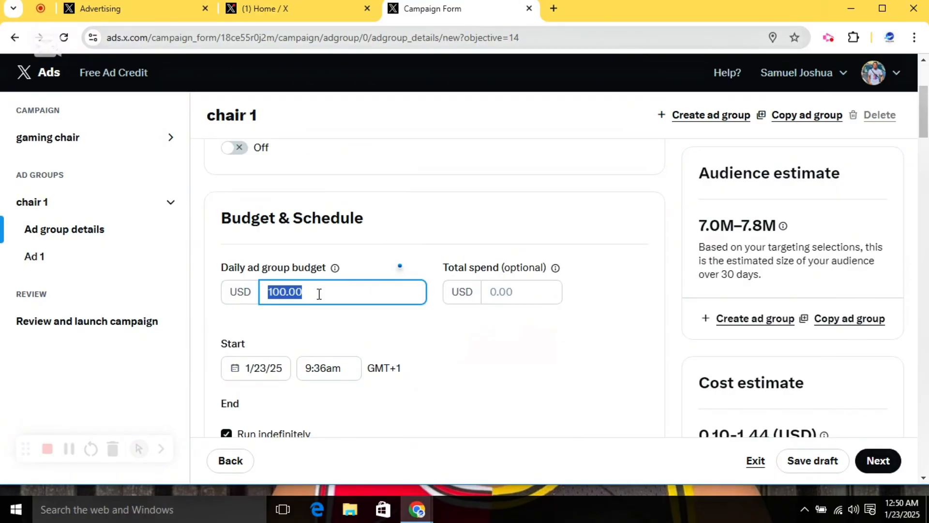
{"action": "type", "text": "3"}
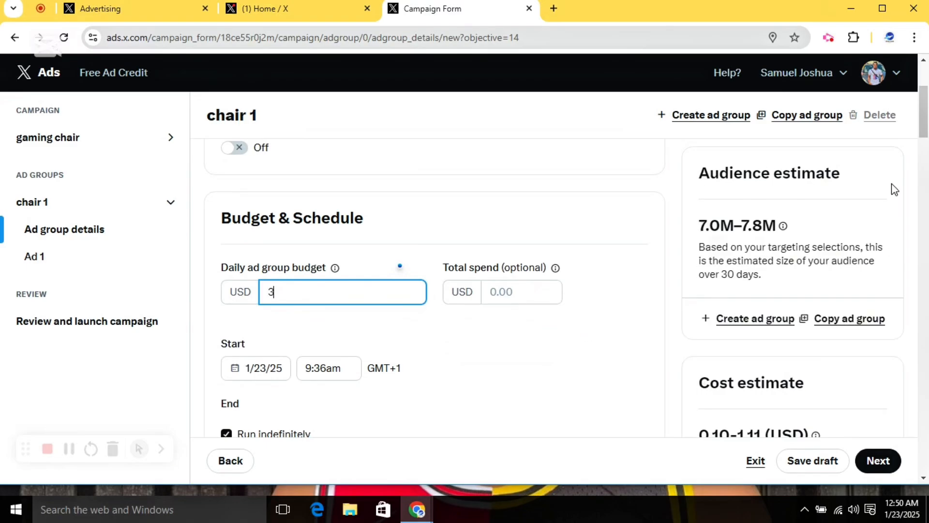
Look through the ad group's remaining schedule, delivery and targeting settings and return to the schedule's end options.
{"action": "left_click_drag", "start_coordinate": [925, 125], "coordinate": [925, 152]}
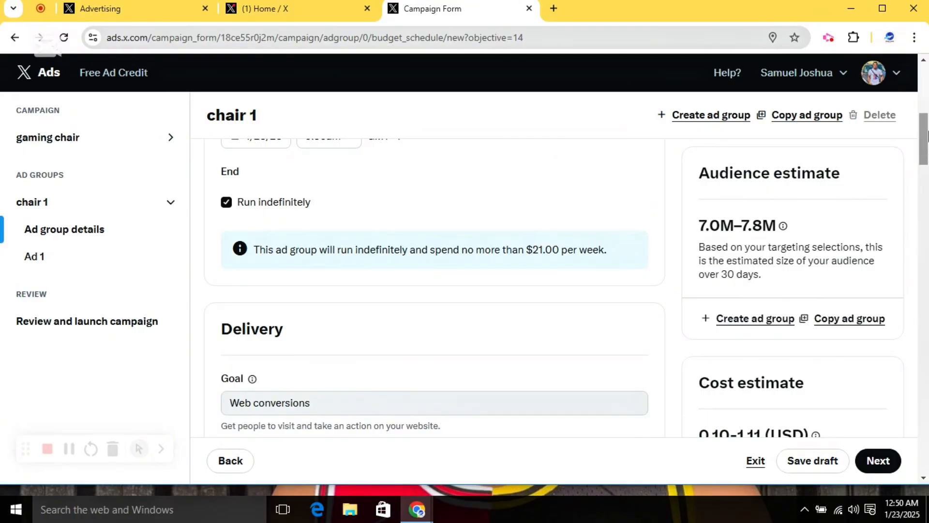
{"action": "left_click_drag", "start_coordinate": [923, 133], "coordinate": [898, 446]}
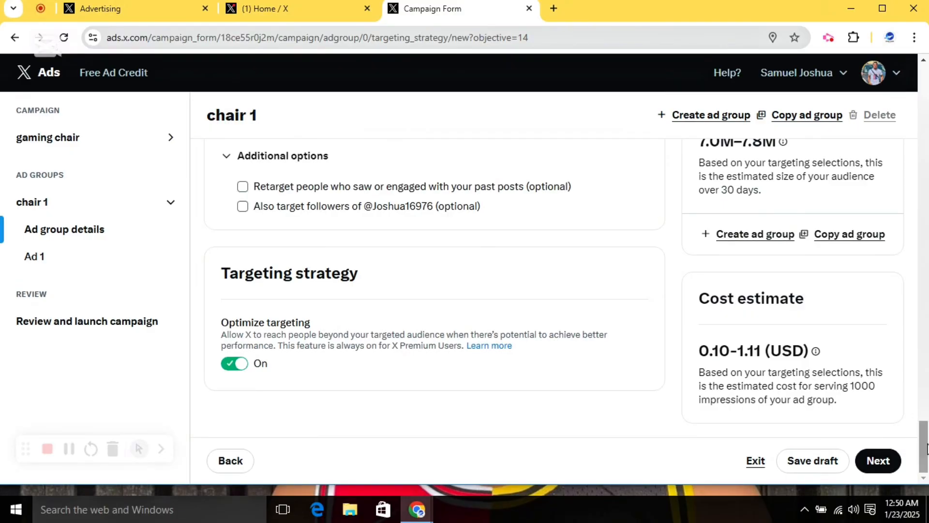
{"action": "left_click_drag", "start_coordinate": [926, 449], "coordinate": [923, 125]}
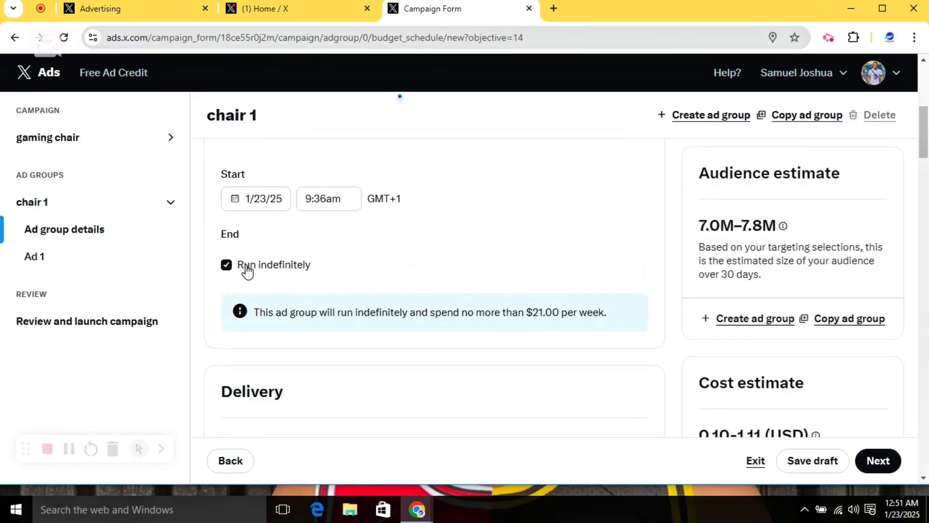
Review the schedule's end-date option and the goal and conversion event choices in the Delivery section.
{"action": "left_click", "coordinate": [227, 267]}
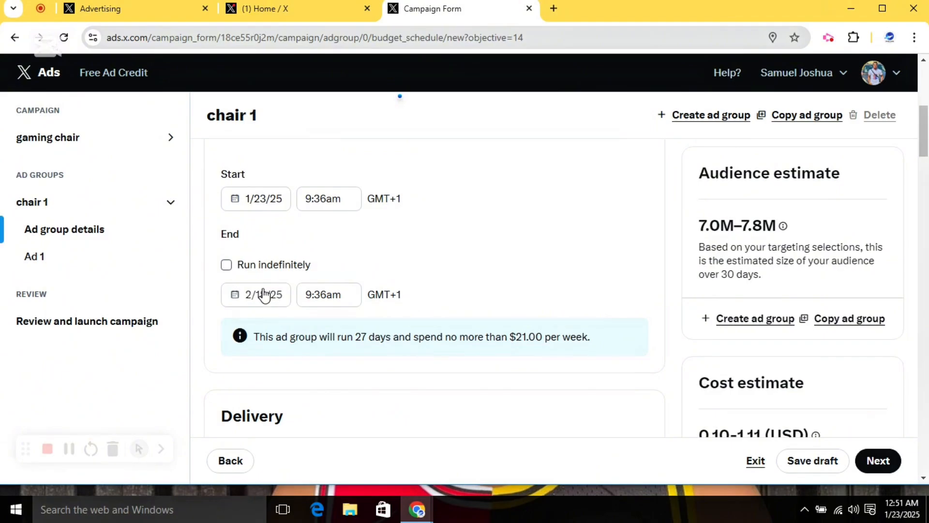
{"action": "left_click", "coordinate": [226, 266]}
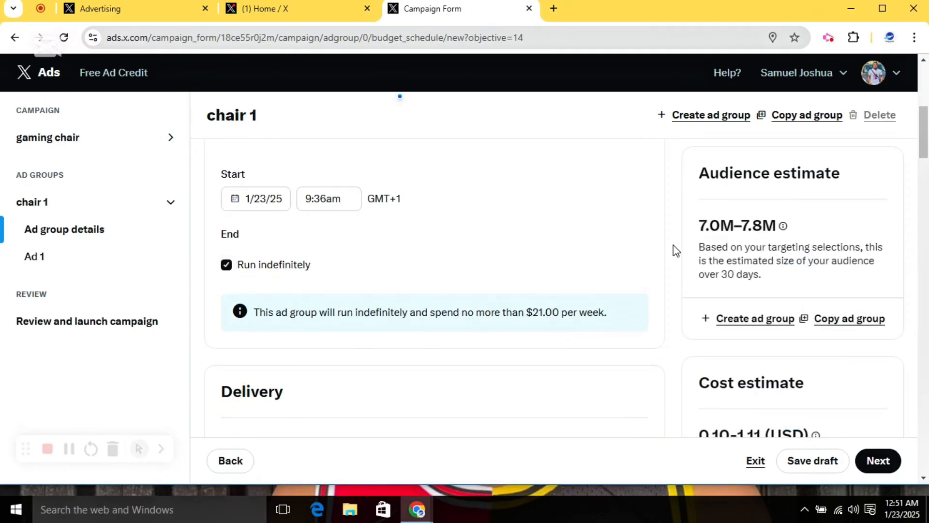
{"action": "left_click_drag", "start_coordinate": [924, 125], "coordinate": [924, 152]}
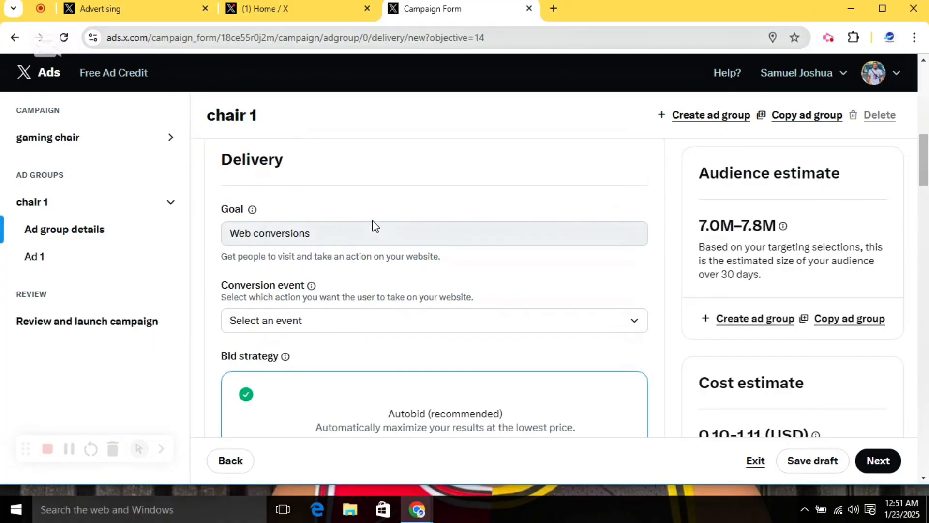
{"action": "left_click", "coordinate": [334, 237]}
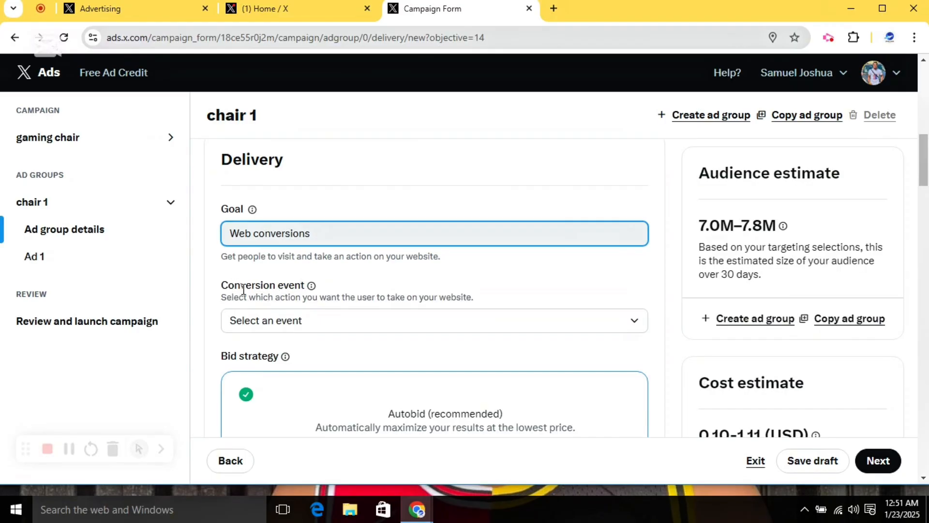
{"action": "left_click", "coordinate": [334, 324]}
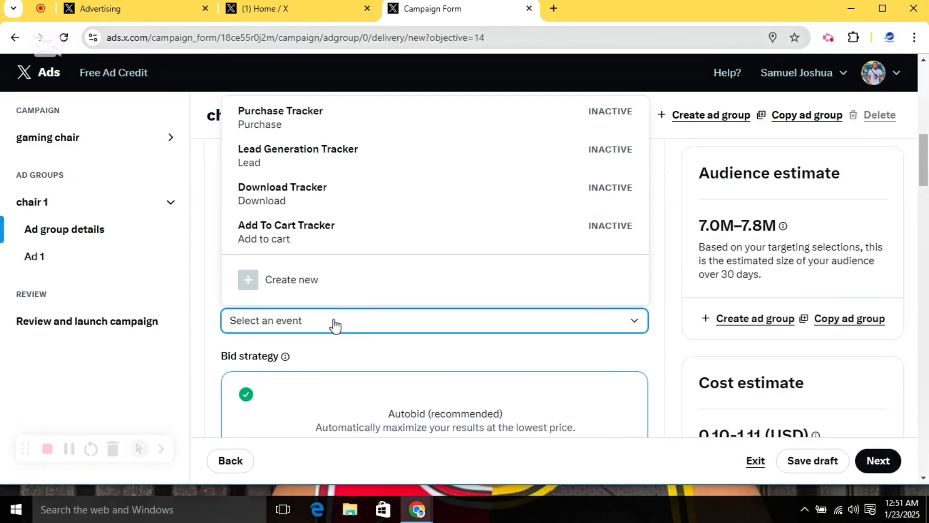
{"action": "left_click", "coordinate": [313, 321]}
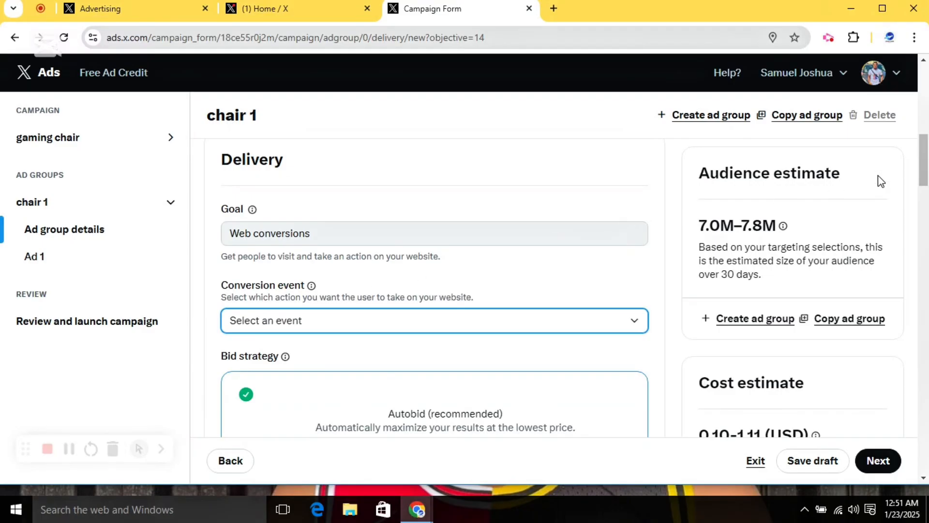
Choose Maximum bid as the bid strategy and set the maximum bid per link click to 0.002 USD.
{"action": "left_click_drag", "start_coordinate": [925, 162], "coordinate": [925, 181]}
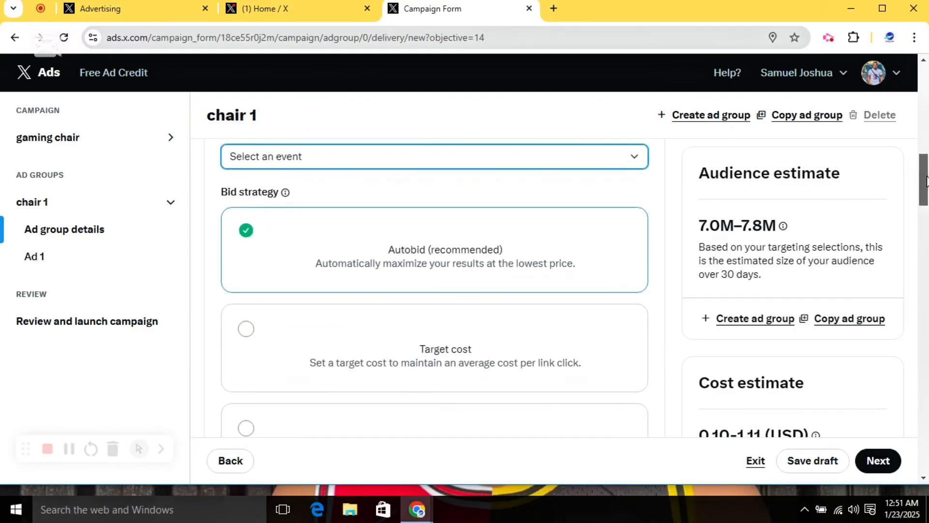
{"action": "left_click_drag", "start_coordinate": [926, 181], "coordinate": [926, 184]}
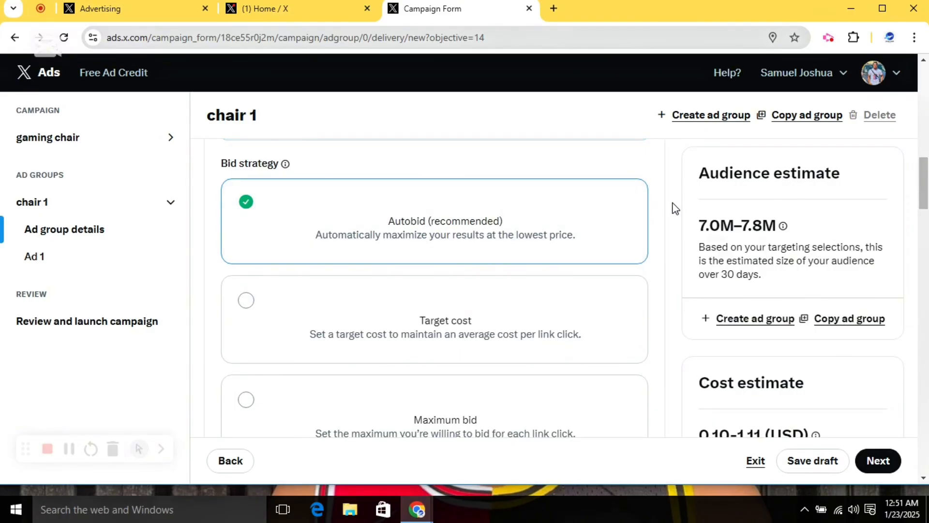
{"action": "scroll", "coordinate": [675, 208], "scroll_direction": "down", "scroll_amount": 2}
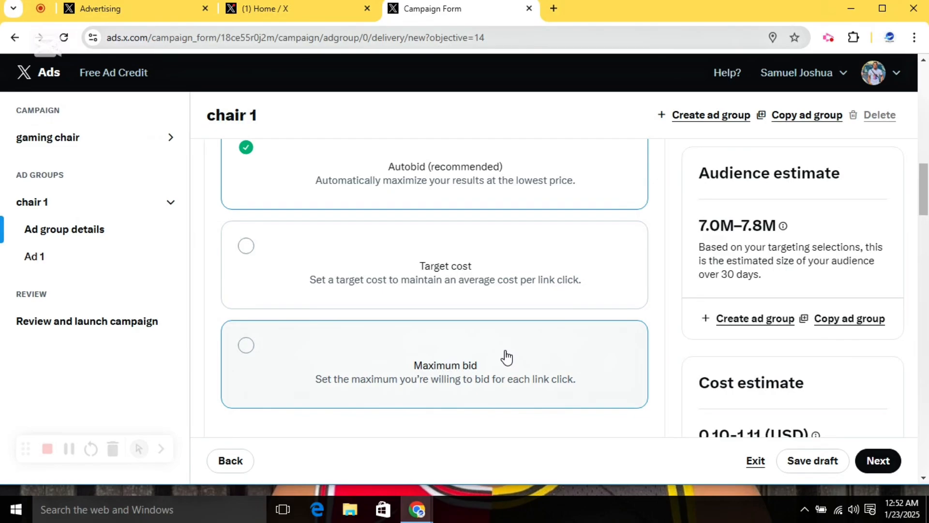
{"action": "left_click", "coordinate": [475, 356]}
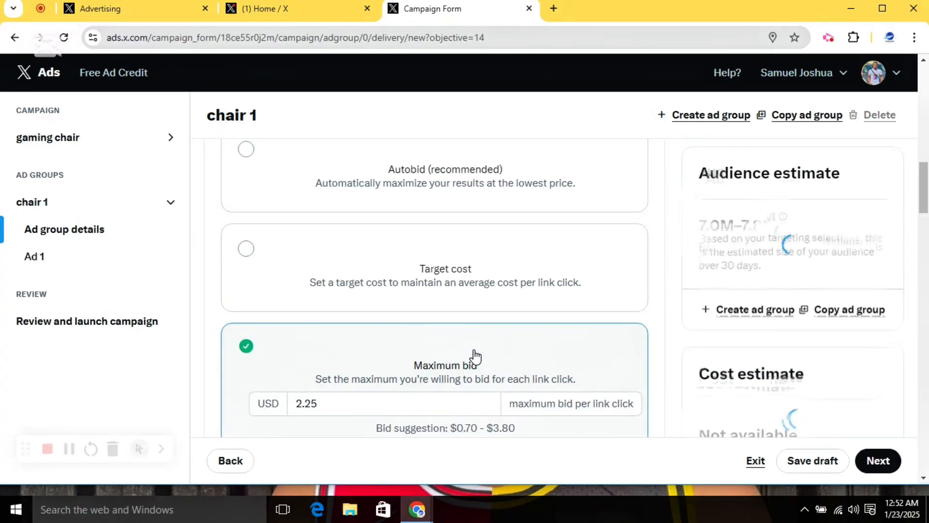
{"action": "left_click", "coordinate": [381, 399]}
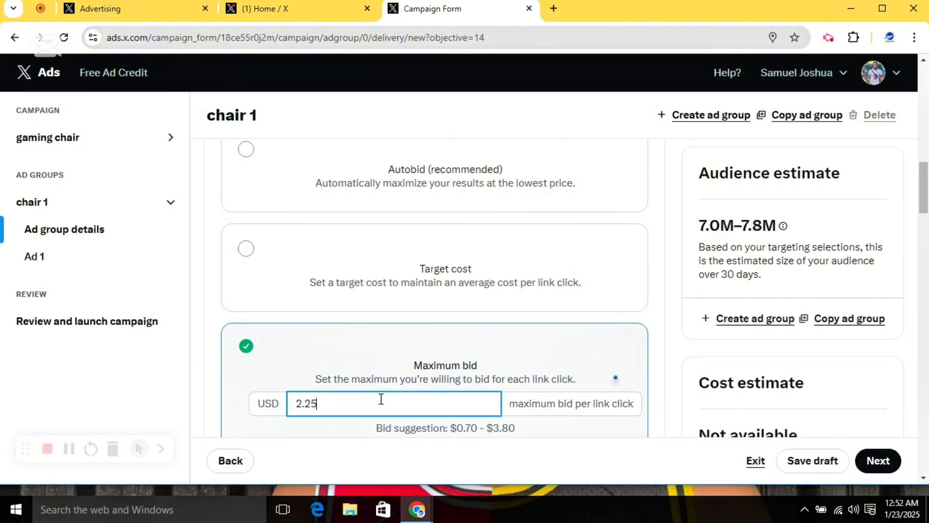
{"action": "double_click", "coordinate": [381, 399]}
{"action": "type", "text": "0.0"}
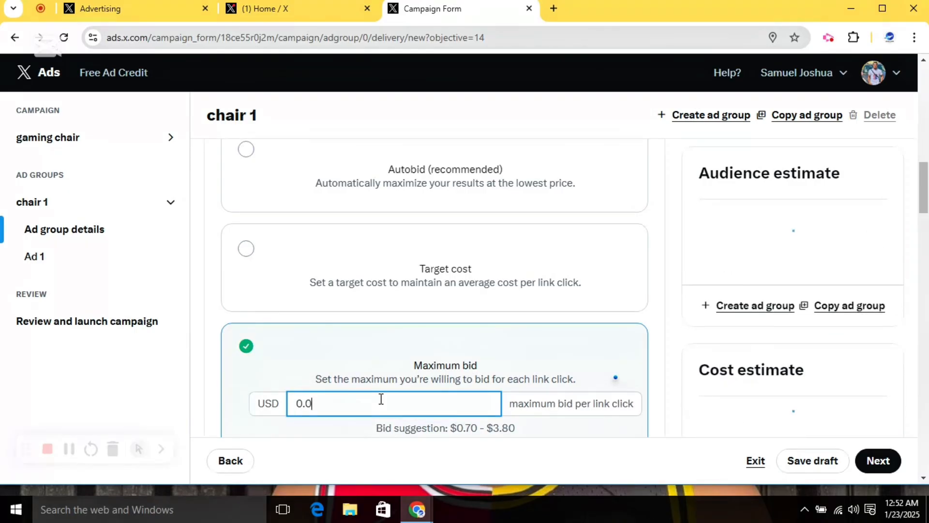
{"action": "type", "text": "0"}
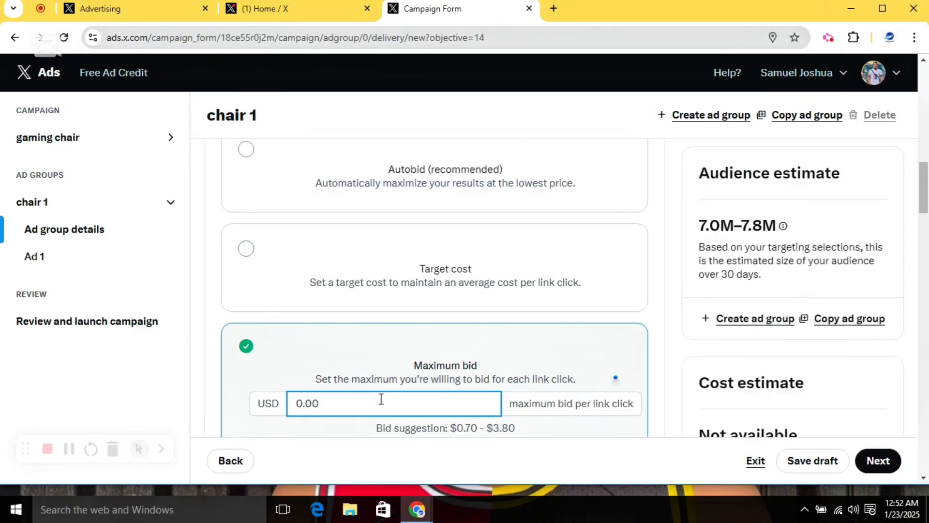
{"action": "type", "text": "2"}
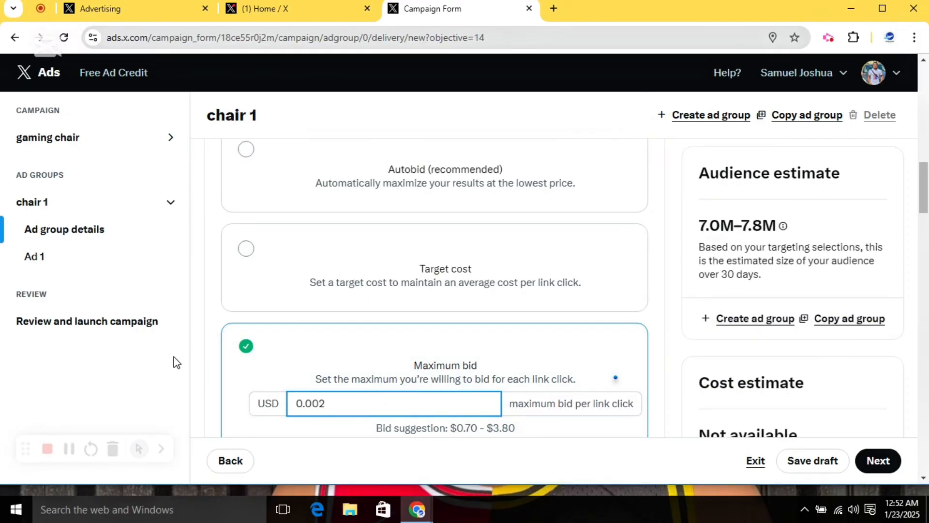
{"action": "left_click", "coordinate": [214, 361]}
Exclude Search results from the ad group's X placements.
{"action": "scroll", "coordinate": [213, 359], "scroll_direction": "down", "scroll_amount": 2}
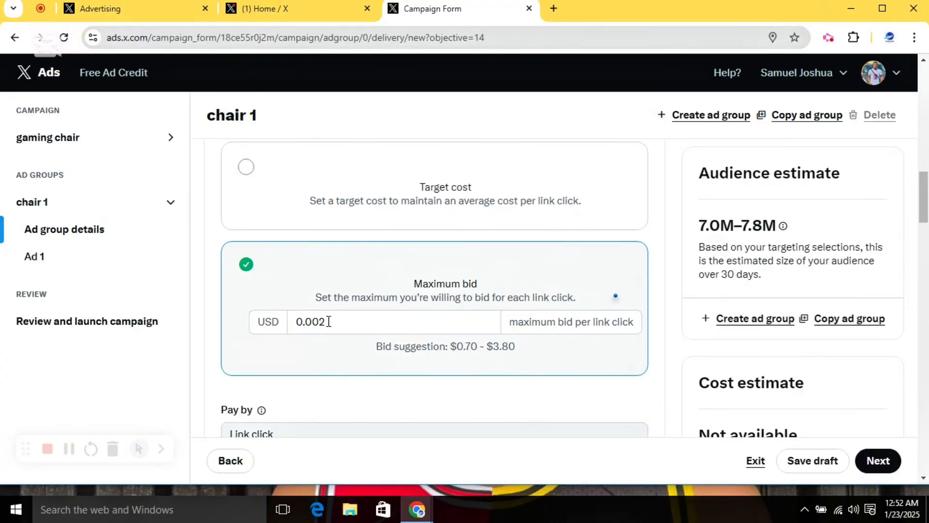
{"action": "scroll", "coordinate": [197, 329], "scroll_direction": "down", "scroll_amount": 3}
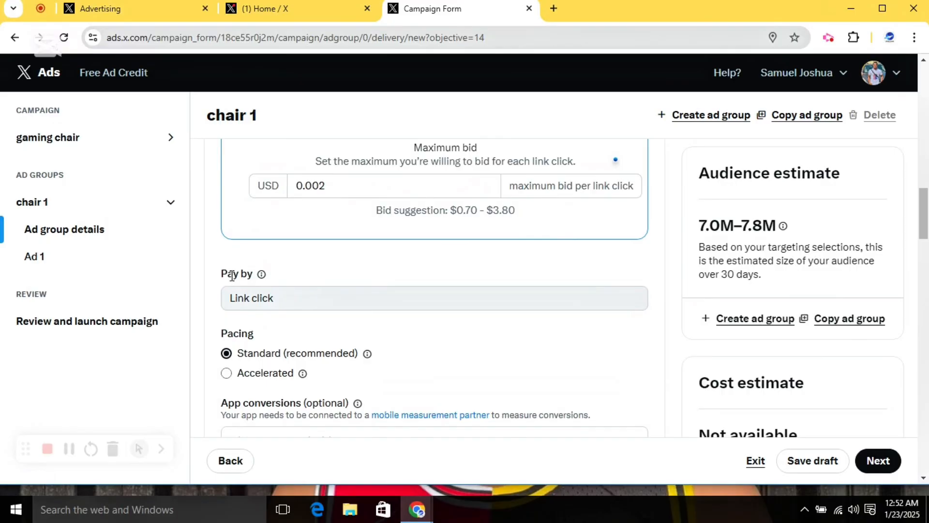
{"action": "left_click", "coordinate": [314, 298]}
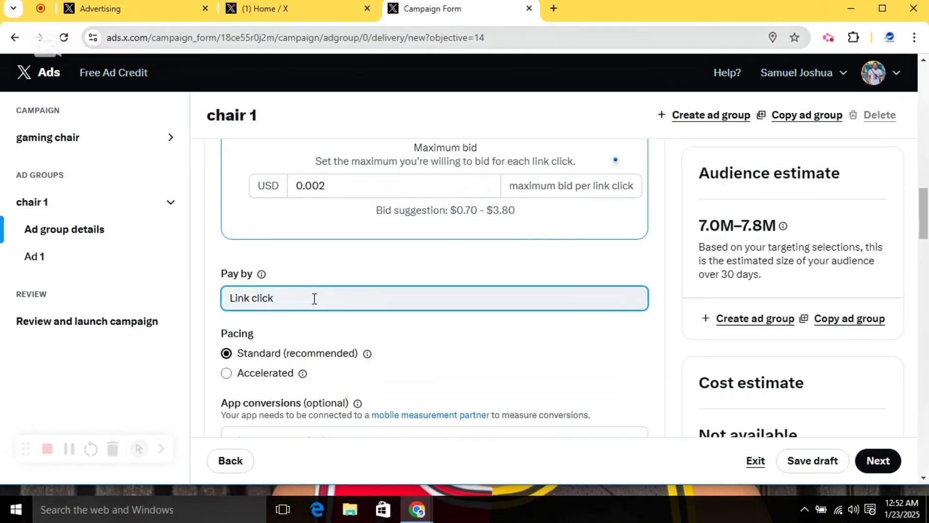
{"action": "left_click", "coordinate": [213, 251]}
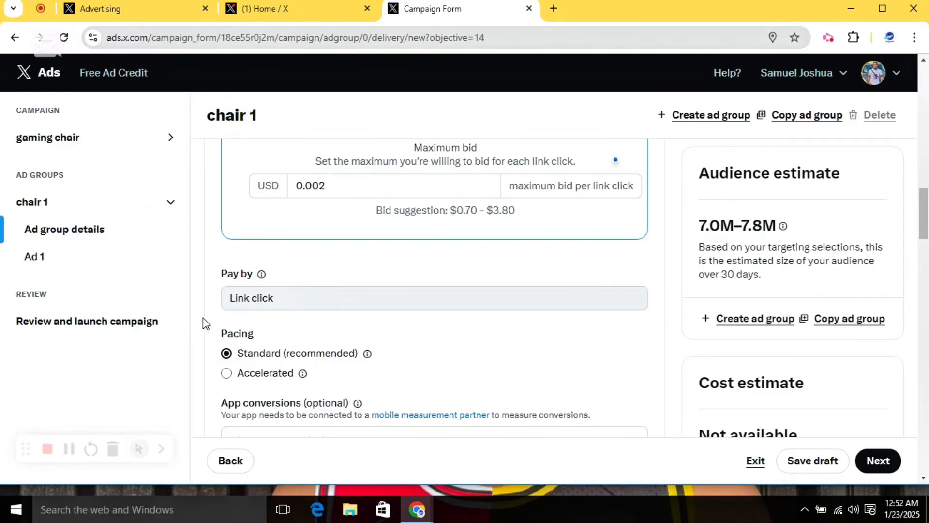
{"action": "scroll", "coordinate": [202, 317], "scroll_direction": "down", "scroll_amount": 2}
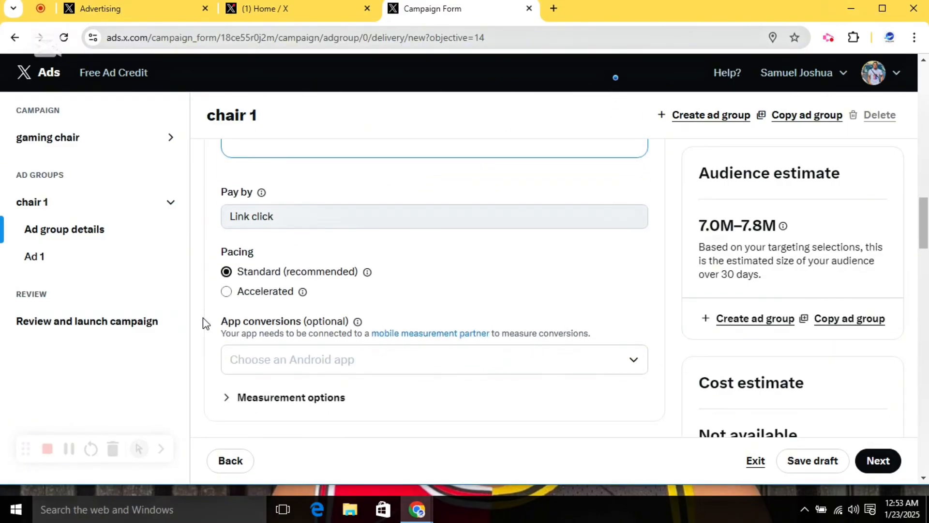
{"action": "scroll", "coordinate": [202, 317], "scroll_direction": "down", "scroll_amount": 3}
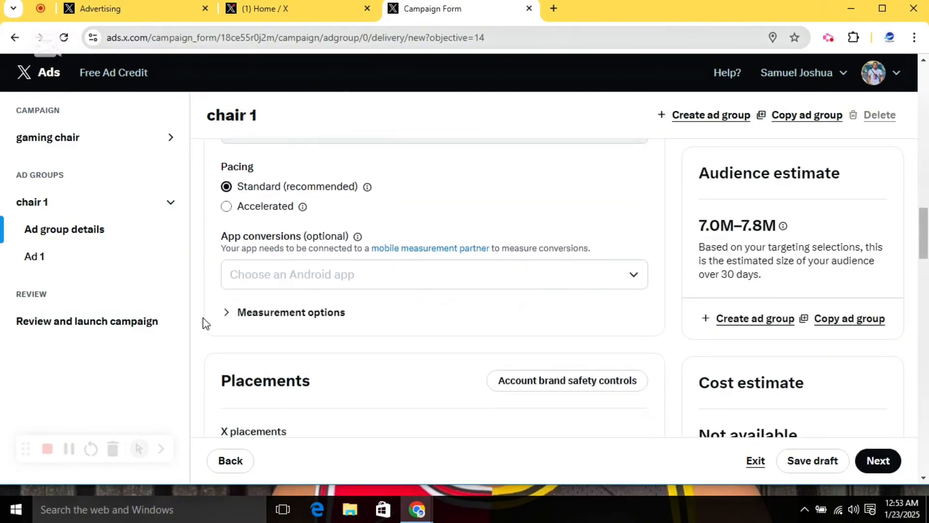
{"action": "scroll", "coordinate": [203, 317], "scroll_direction": "down", "scroll_amount": 1}
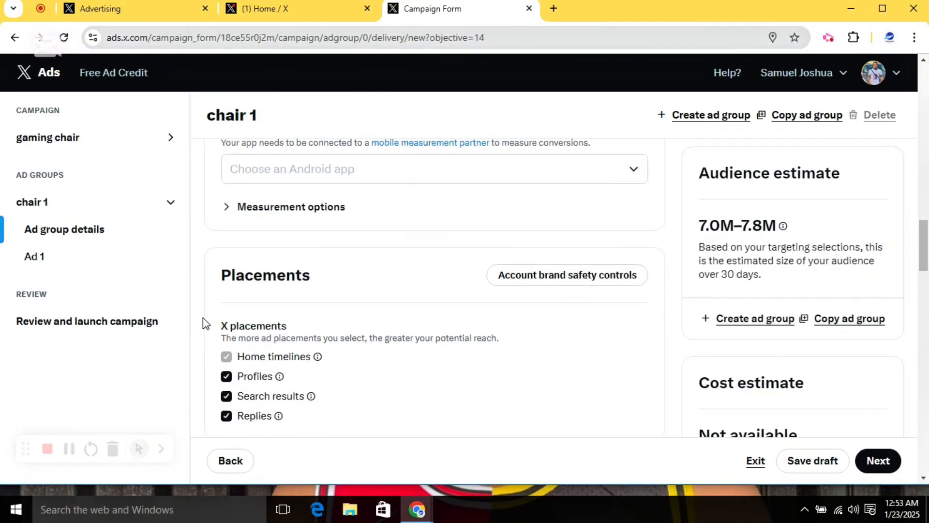
{"action": "scroll", "coordinate": [203, 317], "scroll_direction": "down", "scroll_amount": 2}
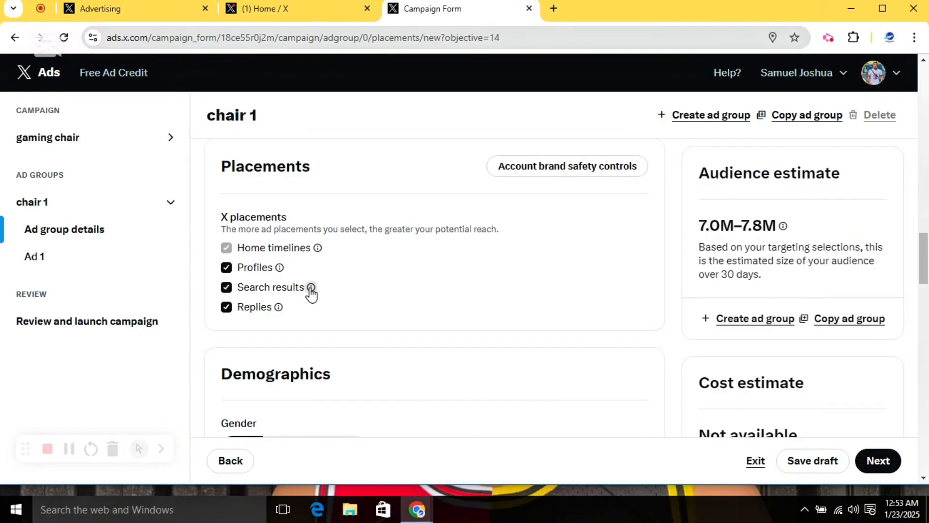
{"action": "left_click", "coordinate": [226, 289]}
Restrict the audience in Demographics to an age range of 21 and up.
{"action": "scroll", "coordinate": [207, 290], "scroll_direction": "down", "scroll_amount": 3}
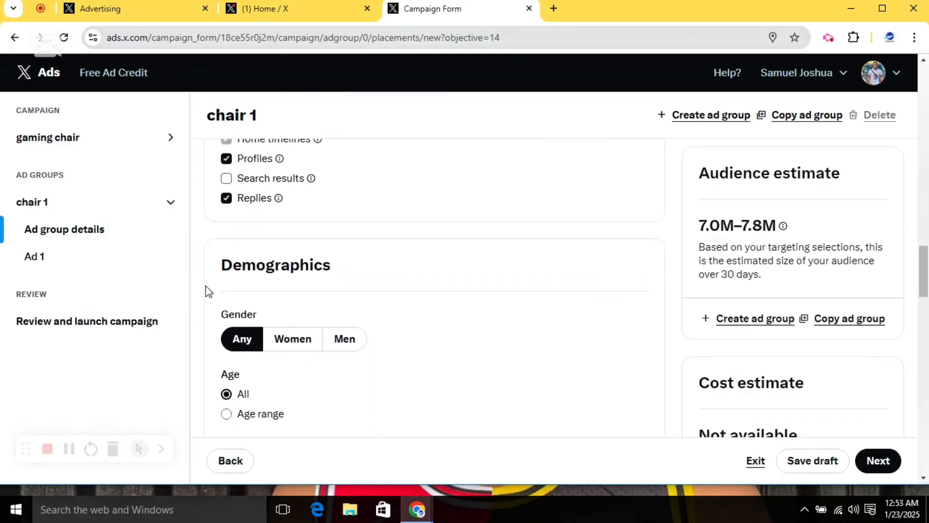
{"action": "scroll", "coordinate": [207, 290], "scroll_direction": "down", "scroll_amount": 1}
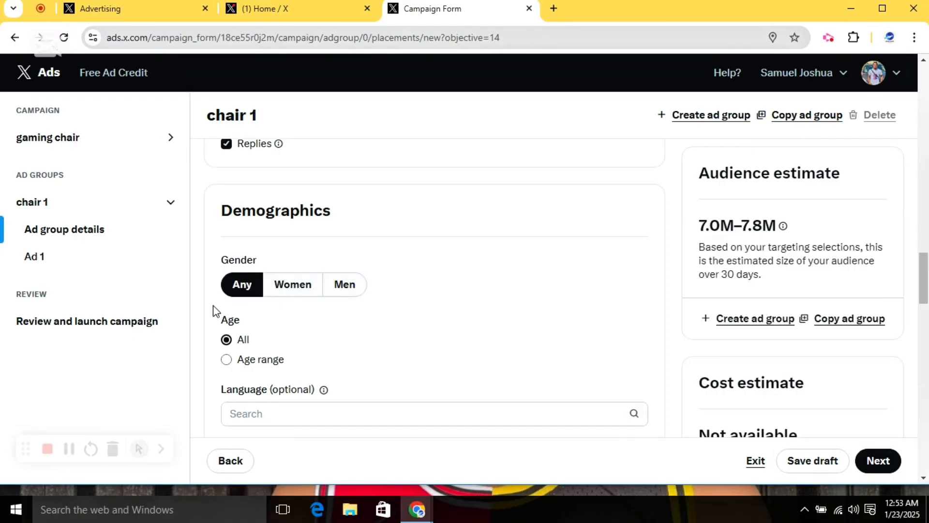
{"action": "scroll", "coordinate": [202, 321], "scroll_direction": "down", "scroll_amount": 2}
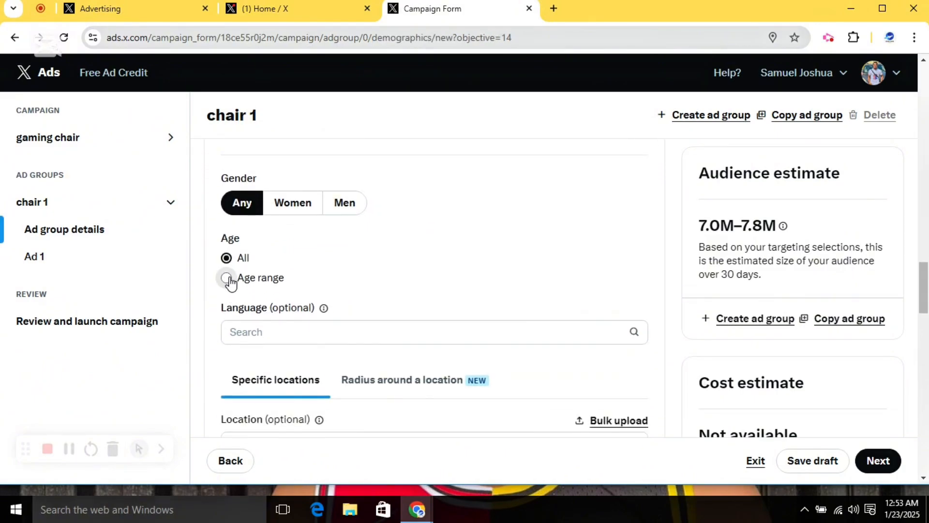
{"action": "left_click", "coordinate": [226, 278]}
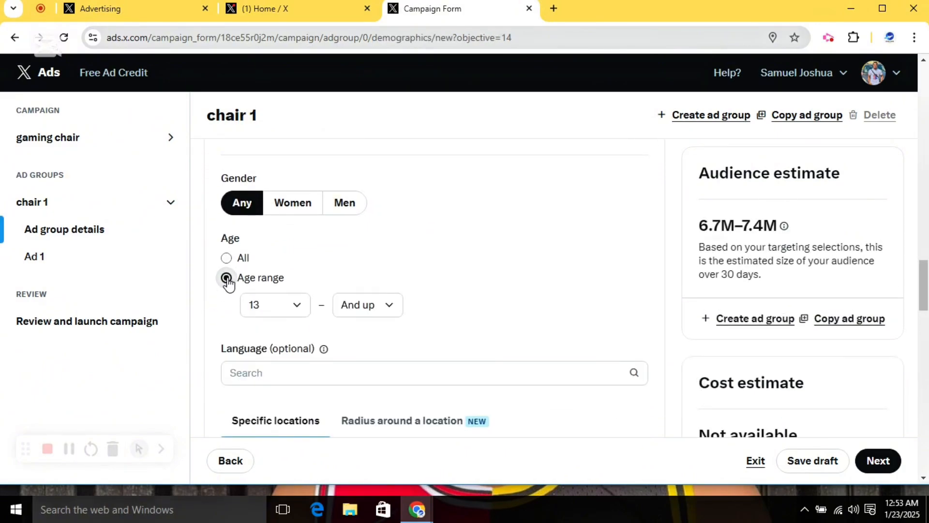
{"action": "left_click", "coordinate": [294, 308]}
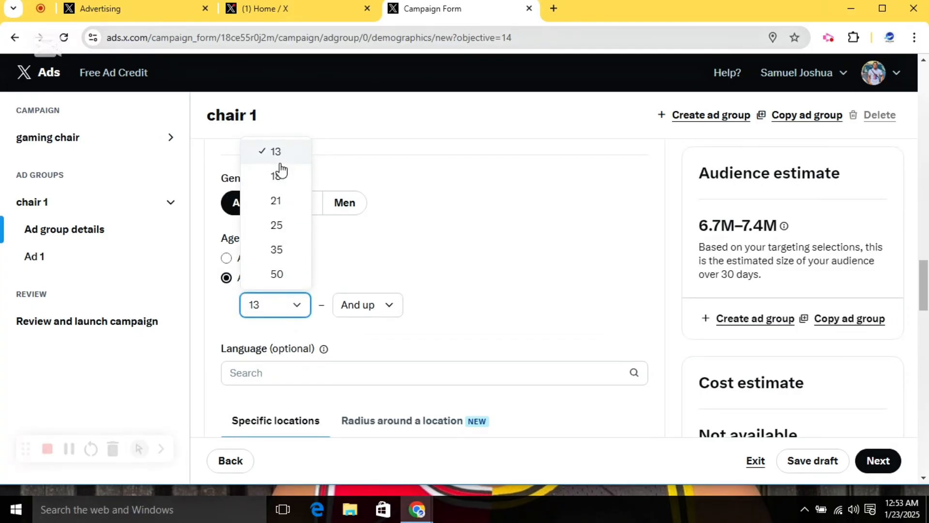
{"action": "left_click", "coordinate": [287, 183]}
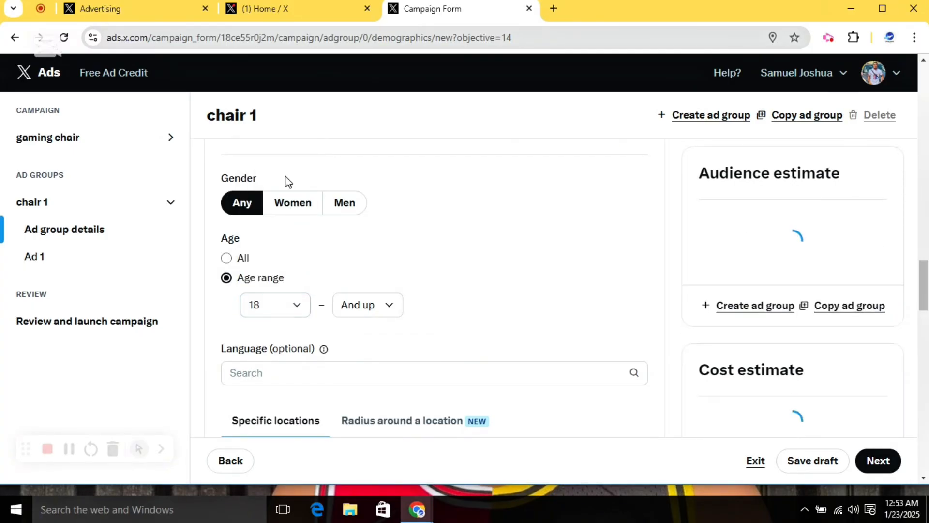
{"action": "left_click", "coordinate": [285, 304]}
{"action": "left_click", "coordinate": [286, 304]}
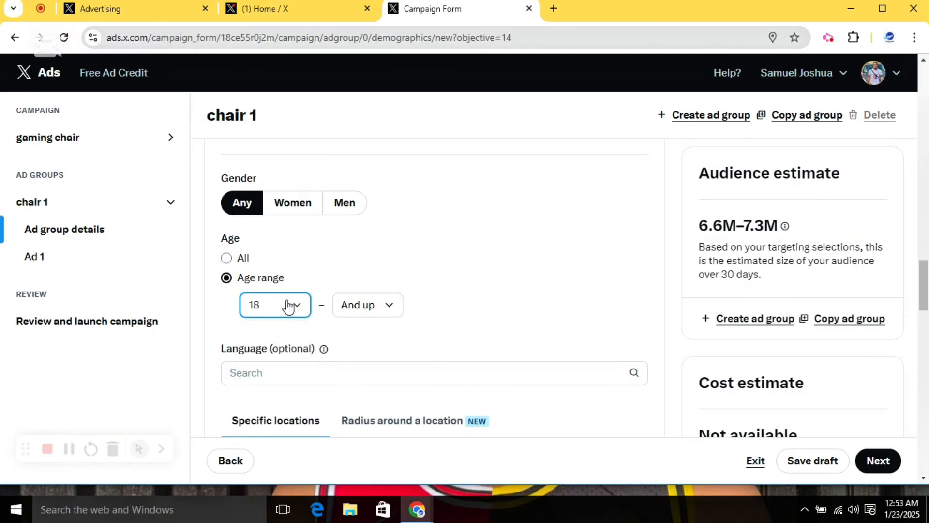
{"action": "left_click", "coordinate": [292, 309]}
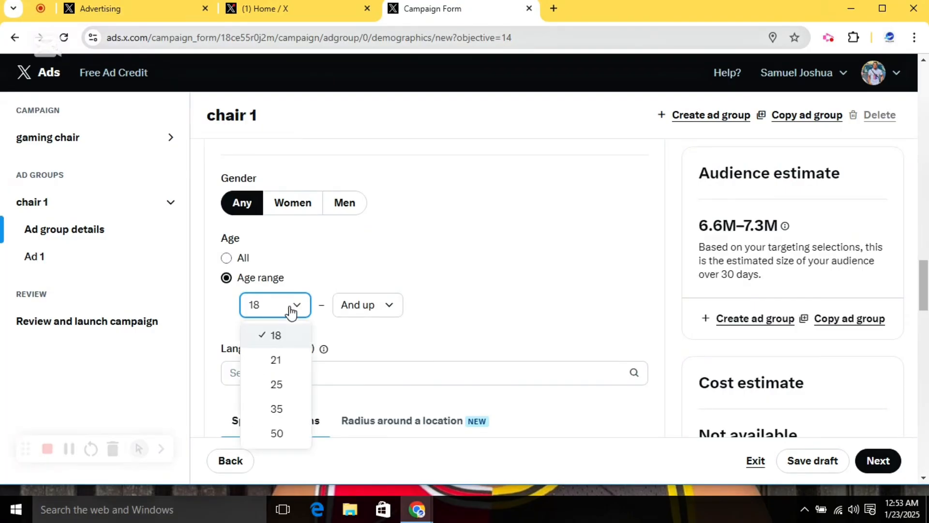
{"action": "left_click", "coordinate": [275, 361]}
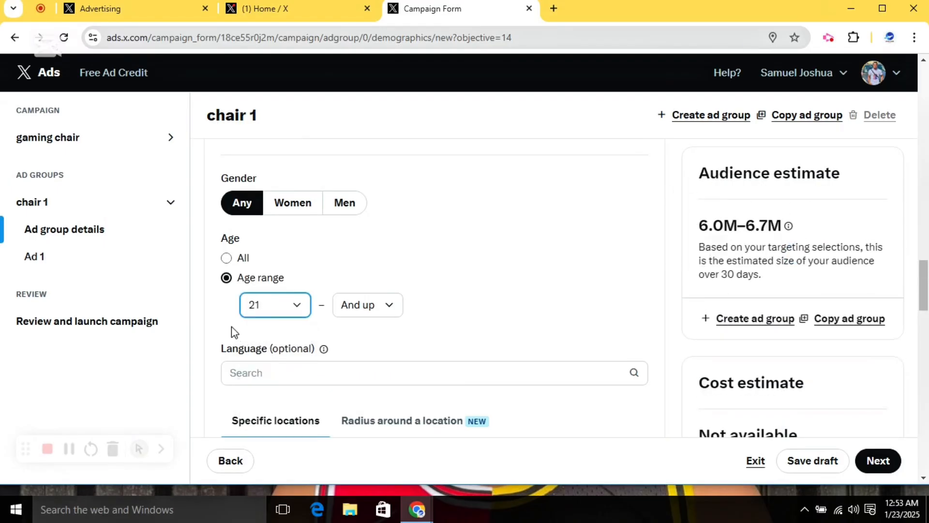
{"action": "left_click", "coordinate": [205, 304]}
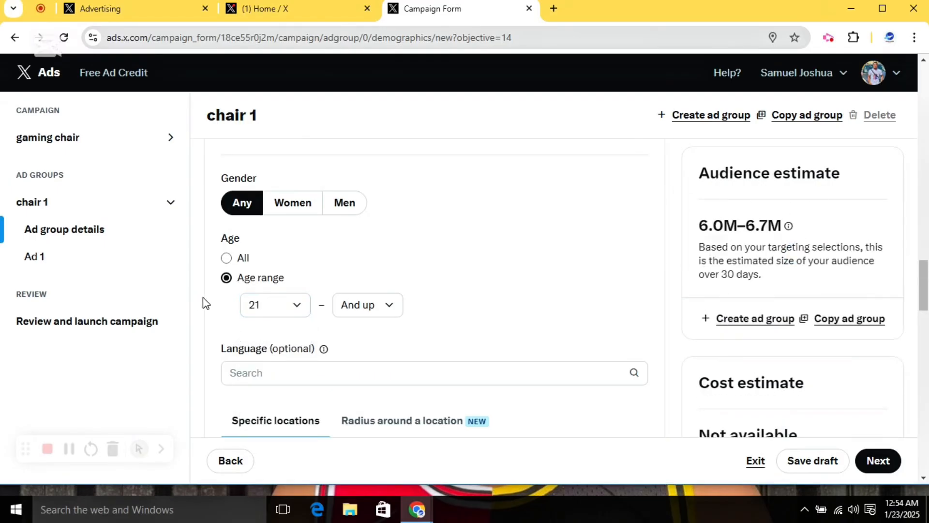
Add English (en) as the included language in the ad group's Demographics targeting.
{"action": "scroll", "coordinate": [205, 303], "scroll_direction": "down", "scroll_amount": 2}
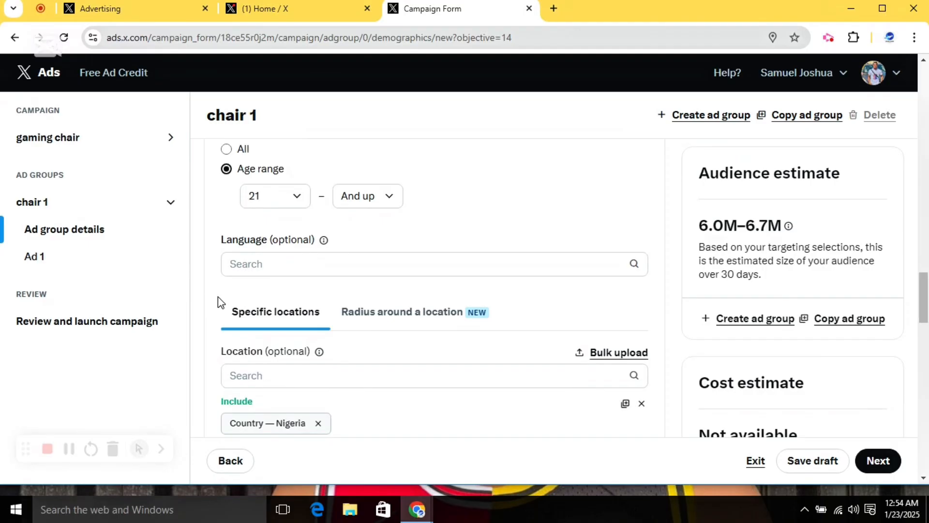
{"action": "left_click", "coordinate": [273, 261]}
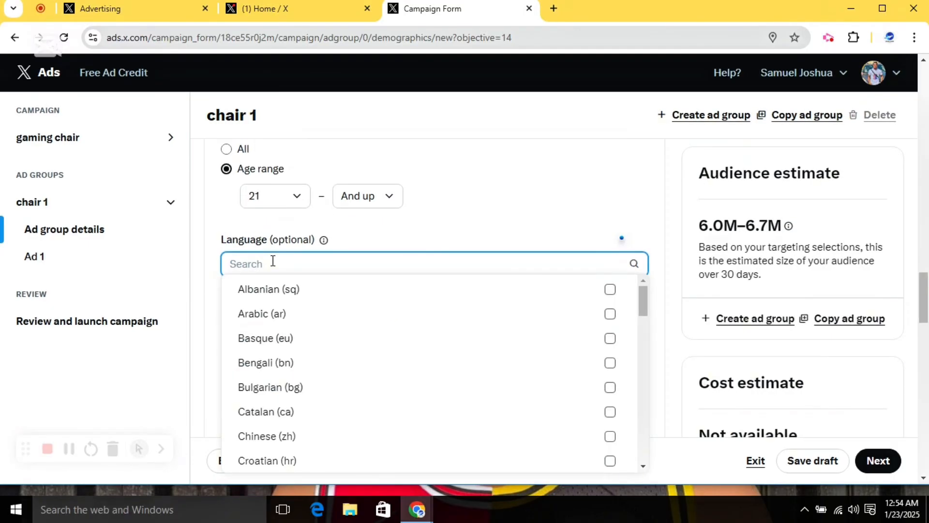
{"action": "type", "text": "engli"}
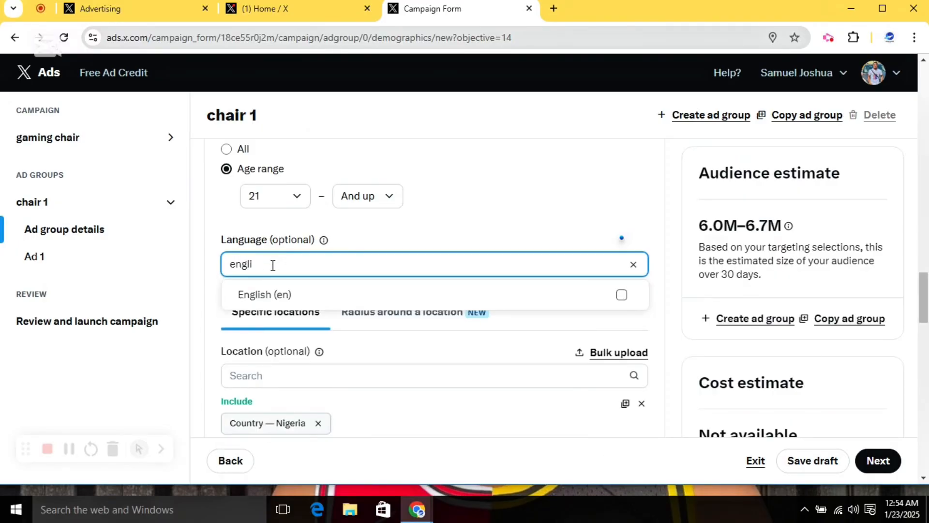
{"action": "left_click", "coordinate": [280, 296]}
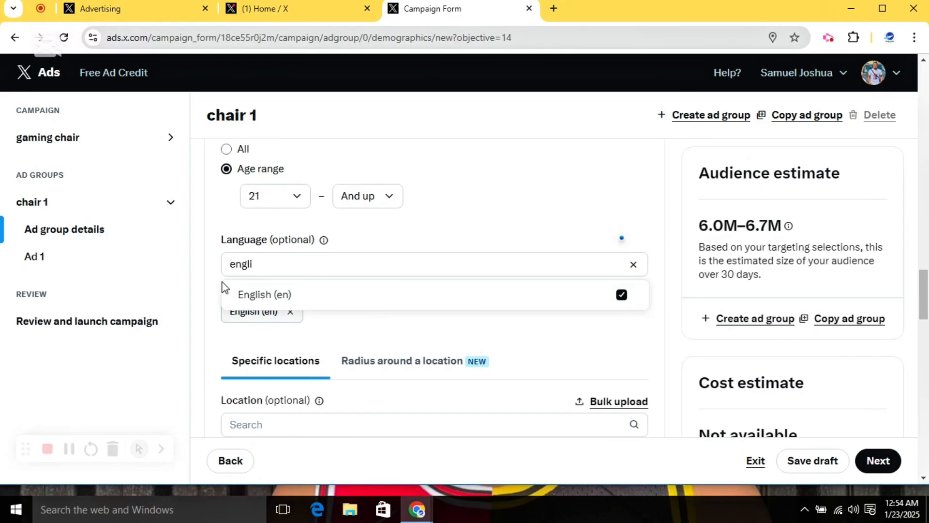
{"action": "left_click", "coordinate": [201, 275]}
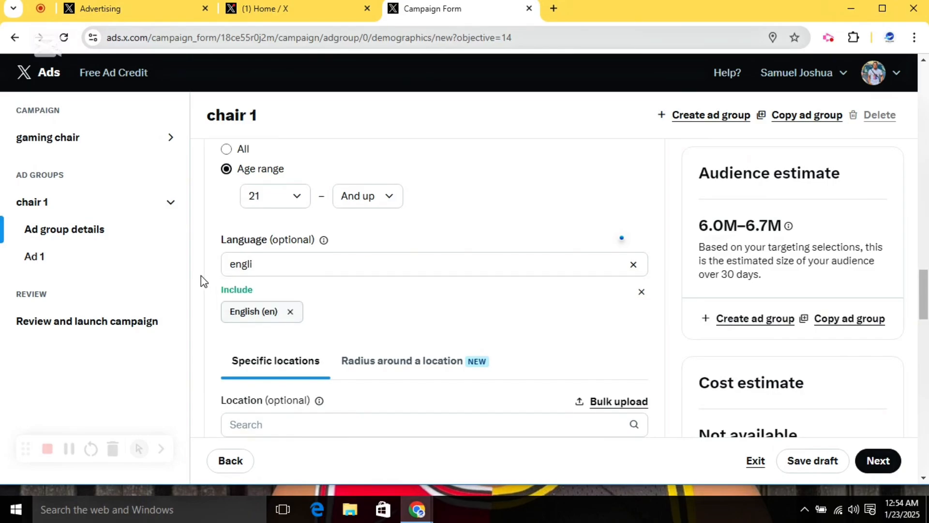
Look up the United Kingdom in the specific locations search, clear the search, and view the Radius around a location option.
{"action": "scroll", "coordinate": [201, 287], "scroll_direction": "down", "scroll_amount": 3}
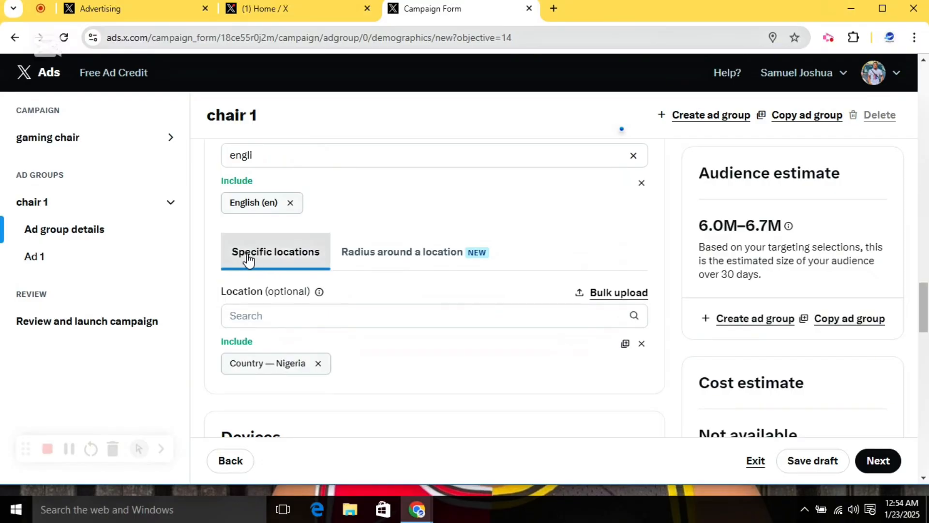
{"action": "scroll", "coordinate": [232, 254], "scroll_direction": "down", "scroll_amount": 1}
{"action": "scroll", "coordinate": [209, 247], "scroll_direction": "down", "scroll_amount": 1}
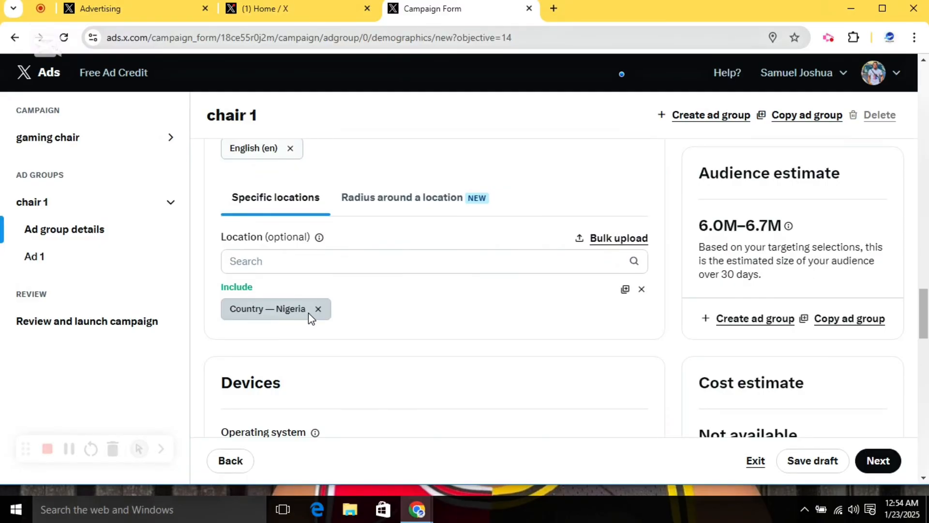
{"action": "left_click", "coordinate": [292, 261]}
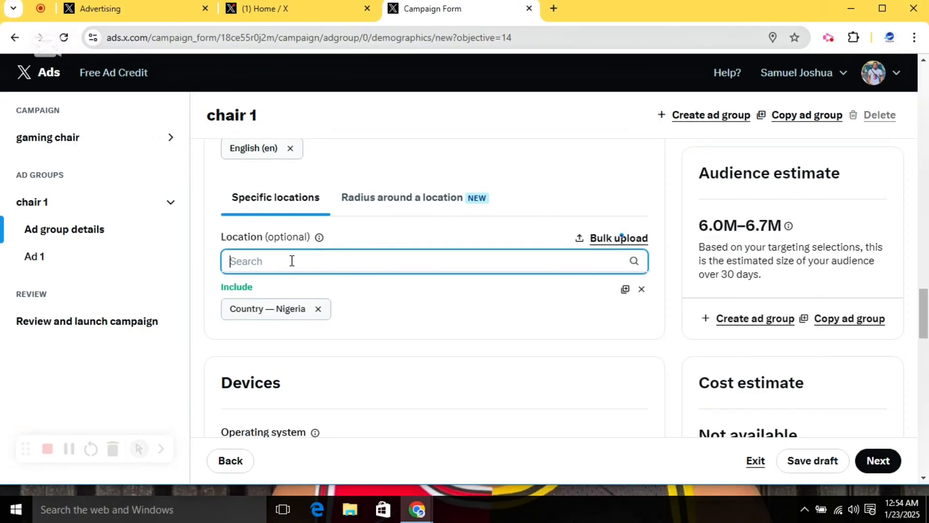
{"action": "type", "text": "usa"}
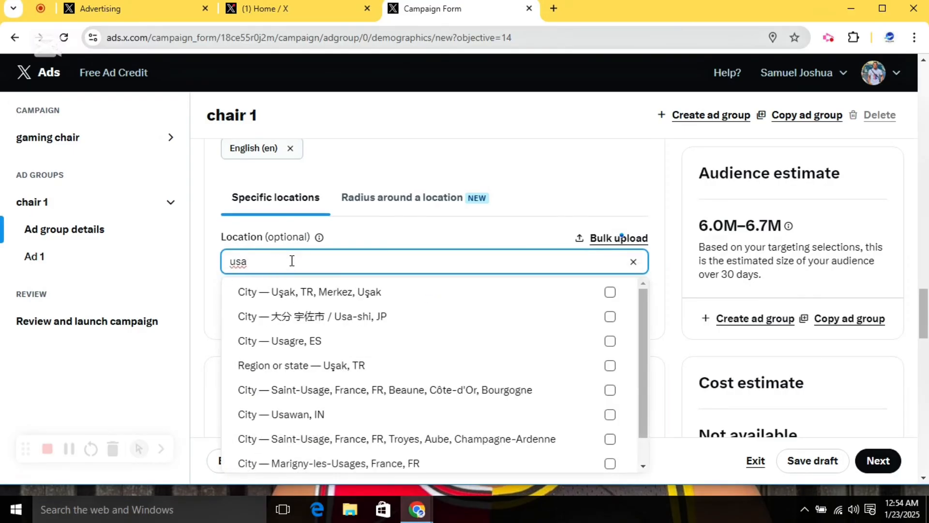
{"action": "key", "text": "BackSpace"}
{"action": "key", "text": "BackSpace"}
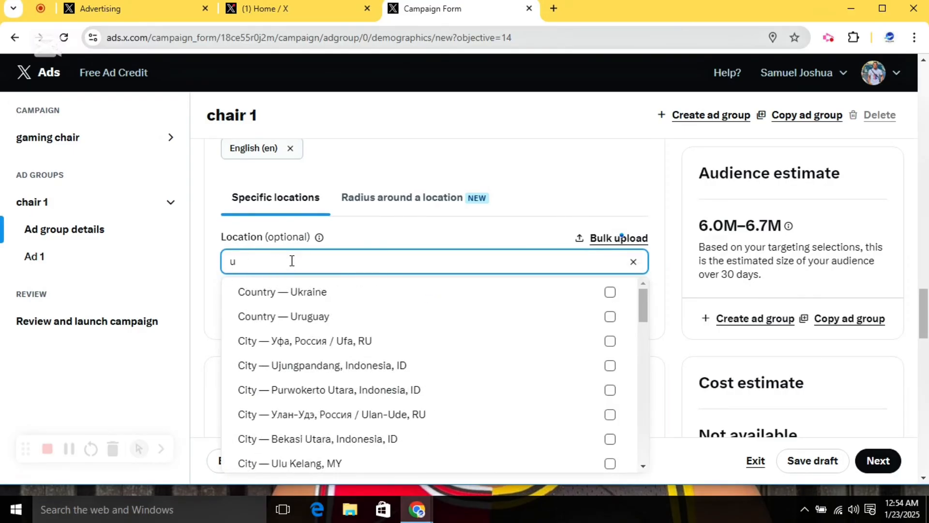
{"action": "type", "text": "nit"}
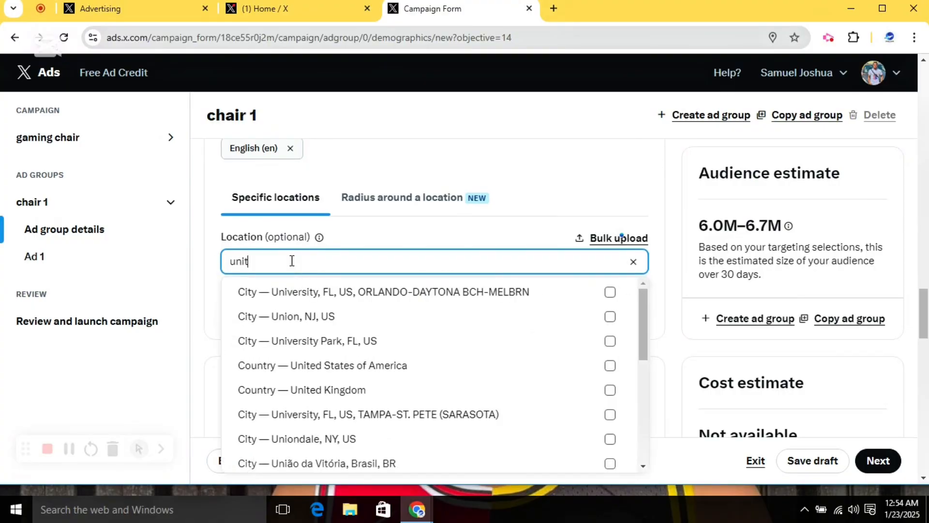
{"action": "type", "text": "ed ki"}
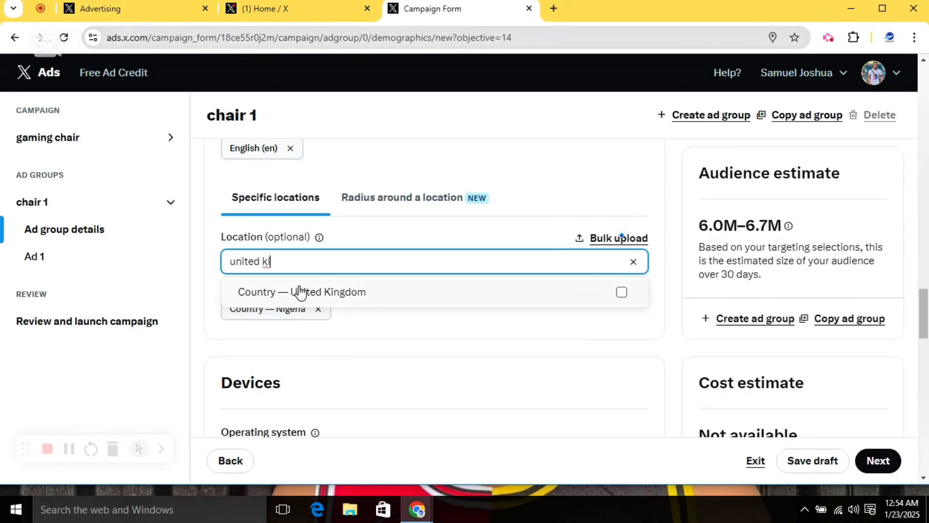
{"action": "left_click", "coordinate": [633, 262]}
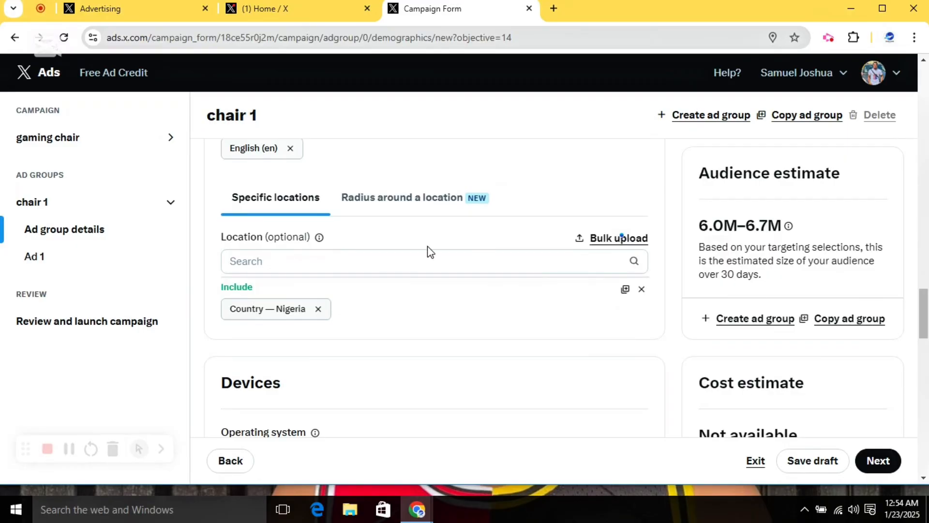
{"action": "left_click", "coordinate": [410, 203]}
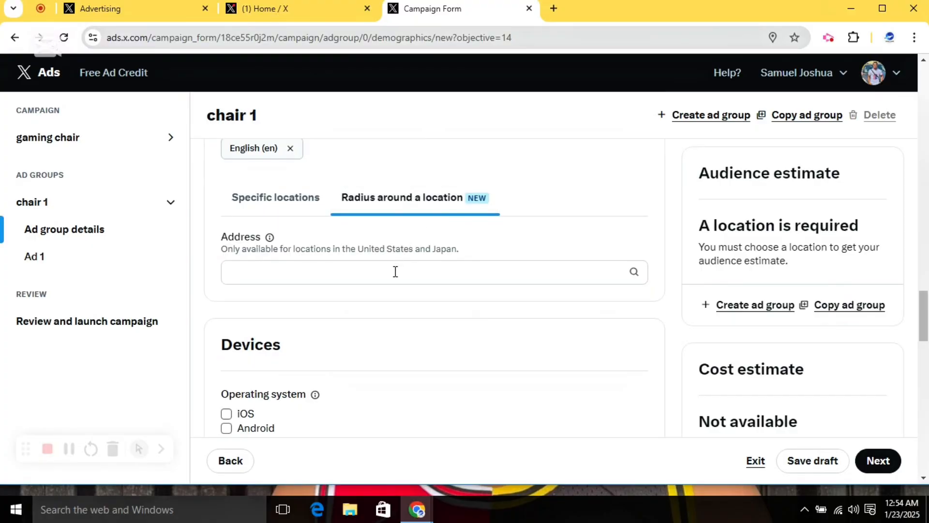
{"action": "left_click", "coordinate": [270, 208]}
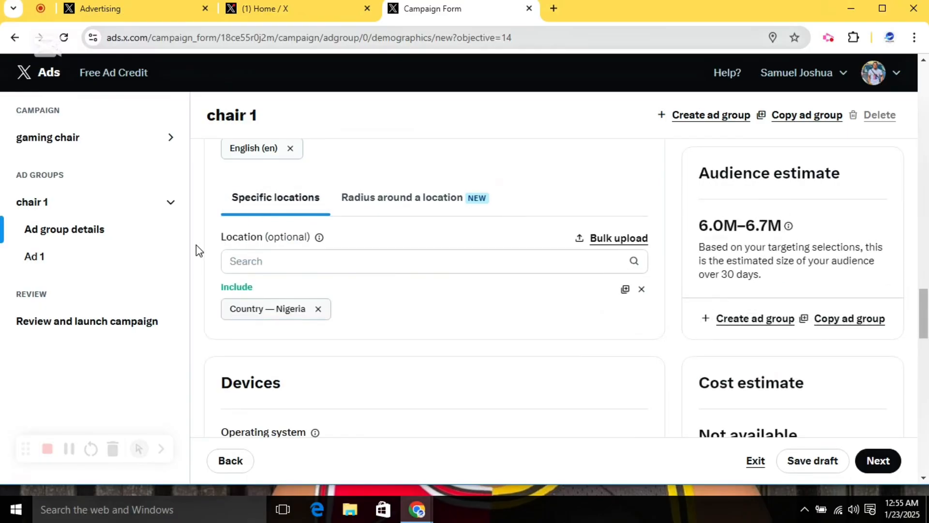
Target the iOS, Android, Other mobile and Desktop operating systems in the Devices section.
{"action": "scroll", "coordinate": [196, 244], "scroll_direction": "down", "scroll_amount": 3}
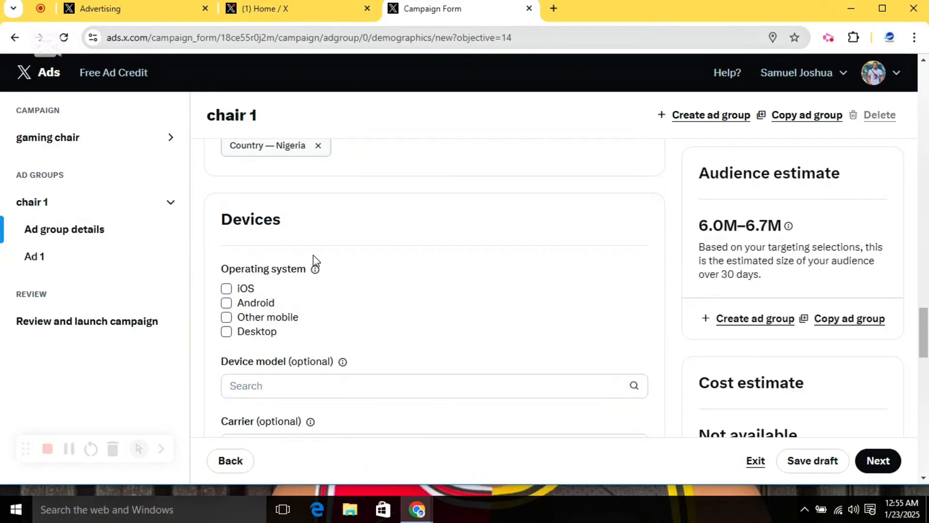
{"action": "left_click", "coordinate": [226, 289]}
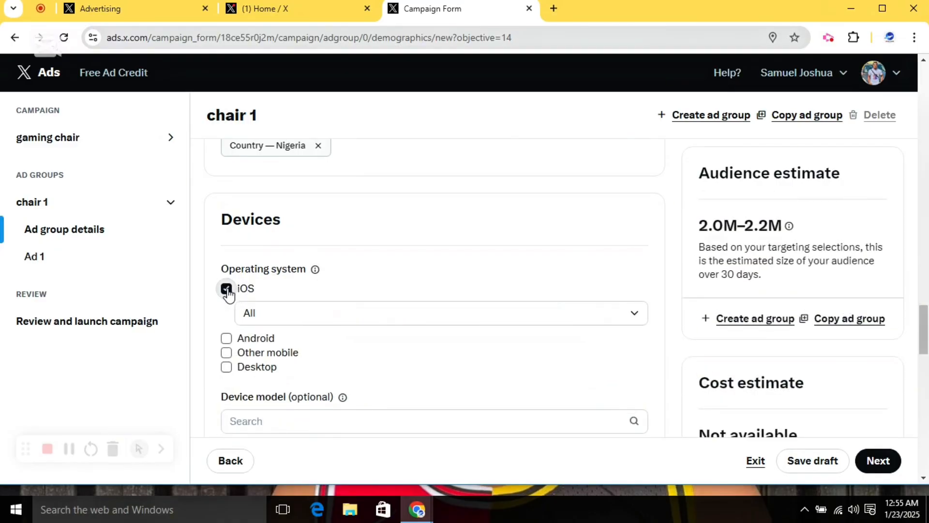
{"action": "left_click", "coordinate": [227, 339]}
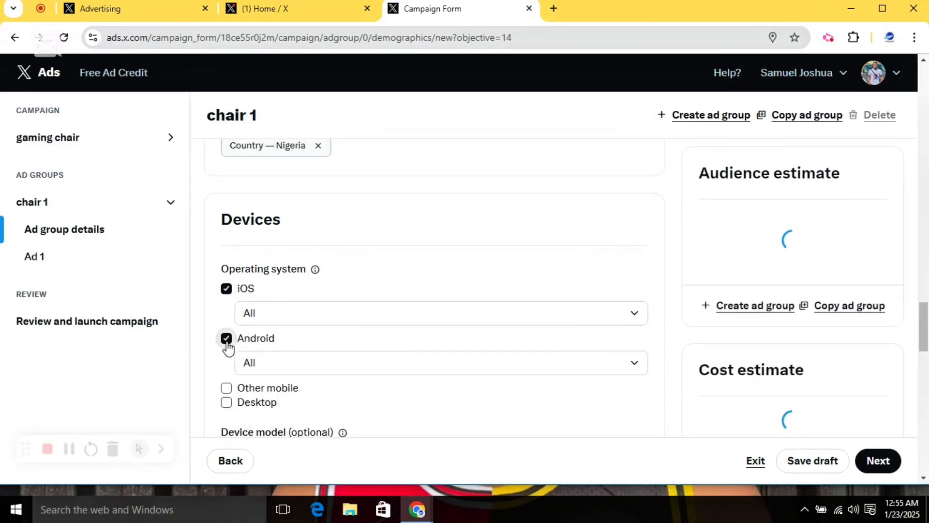
{"action": "left_click", "coordinate": [226, 388]}
{"action": "scroll", "coordinate": [208, 377], "scroll_direction": "down", "scroll_amount": 2}
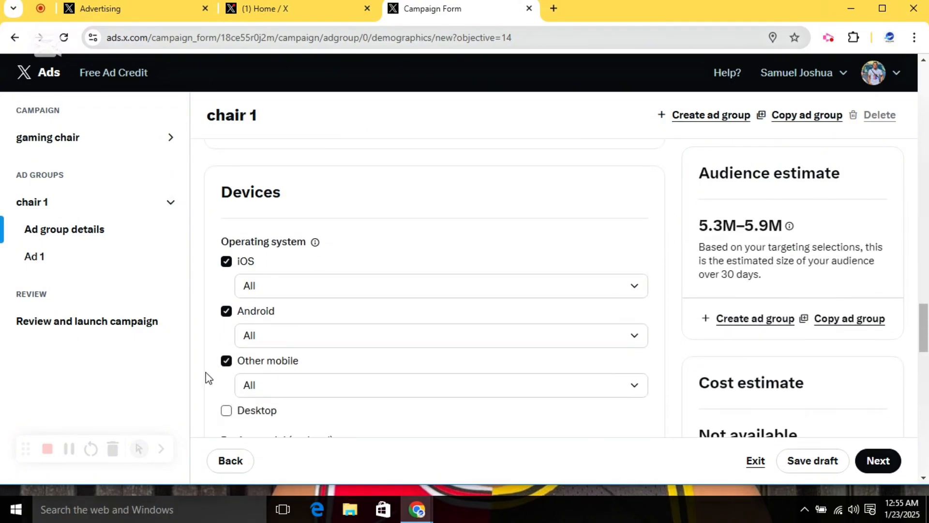
{"action": "left_click", "coordinate": [227, 357]}
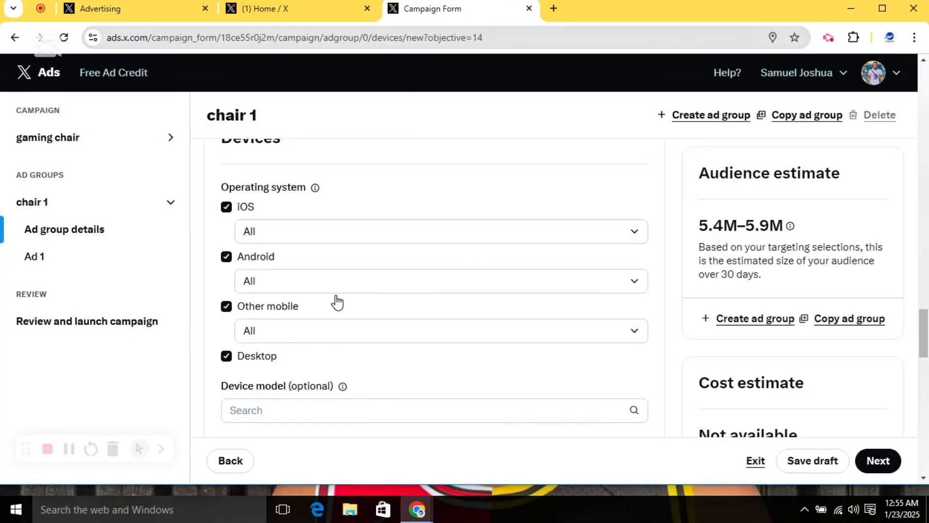
Review the iOS version choices, the device model and carrier options, and the Audiences section's subscriber and custom audience options.
{"action": "left_click", "coordinate": [311, 237]}
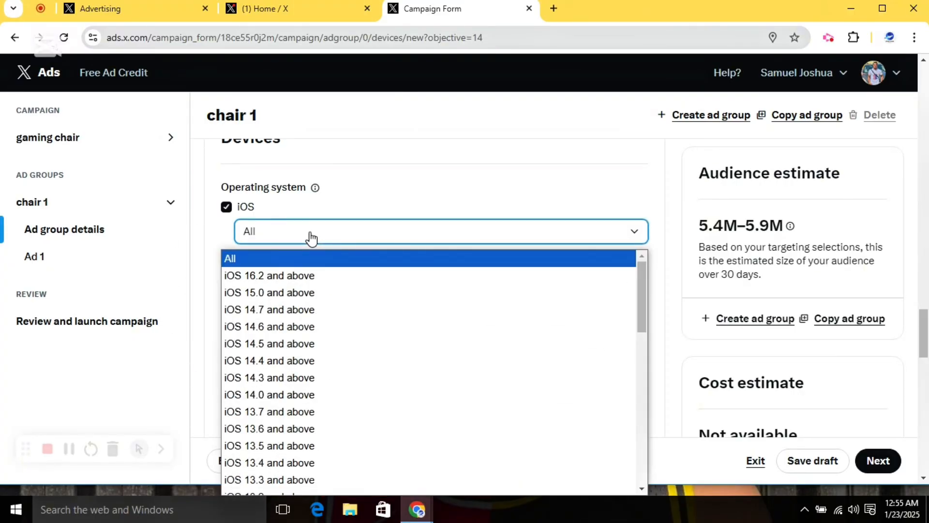
{"action": "left_click", "coordinate": [311, 237]}
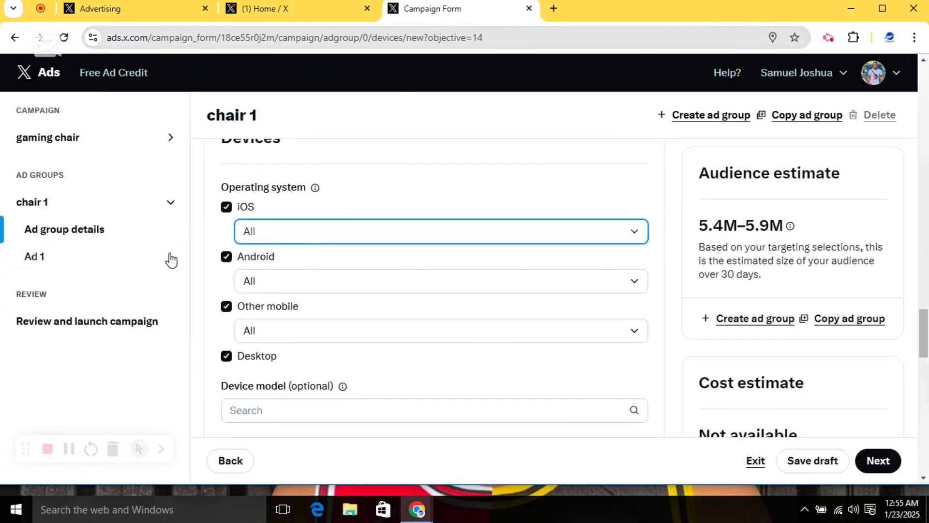
{"action": "scroll", "coordinate": [202, 257], "scroll_direction": "down", "scroll_amount": 3}
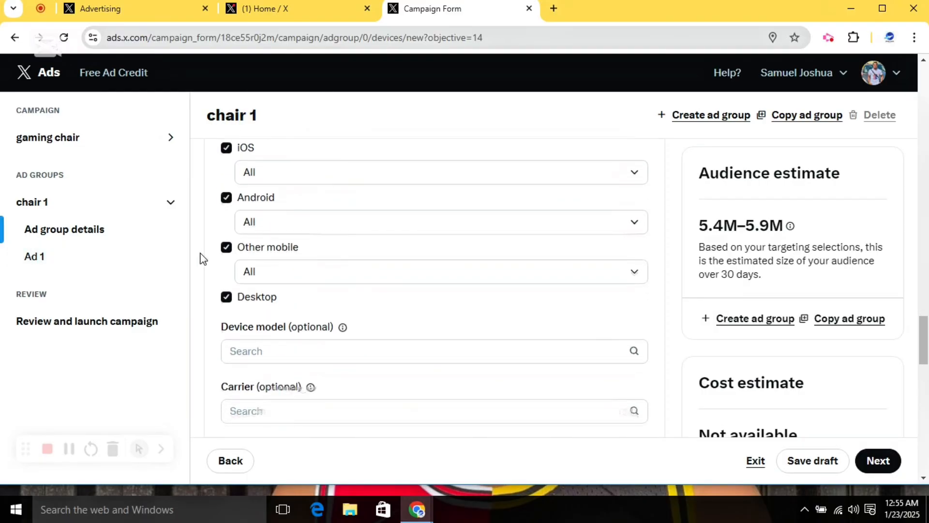
{"action": "scroll", "coordinate": [202, 258], "scroll_direction": "down", "scroll_amount": 3}
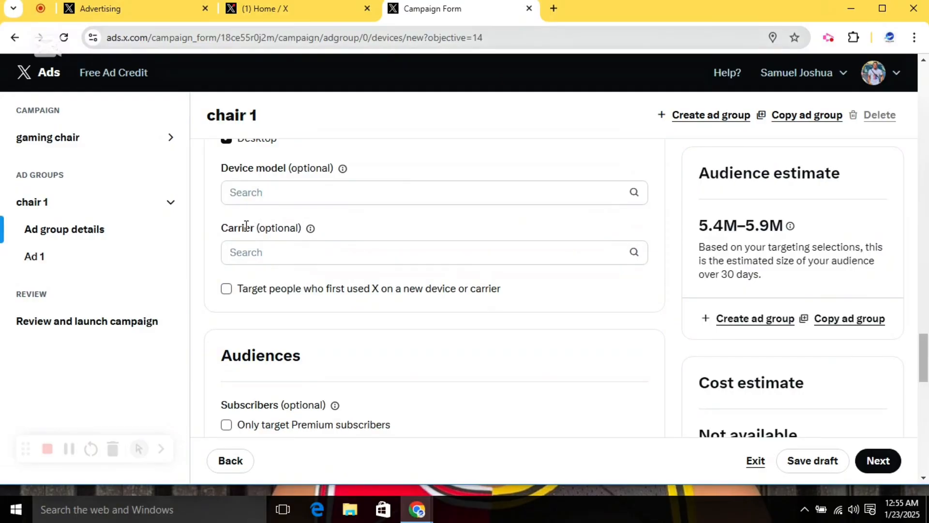
{"action": "scroll", "coordinate": [210, 234], "scroll_direction": "down", "scroll_amount": 1}
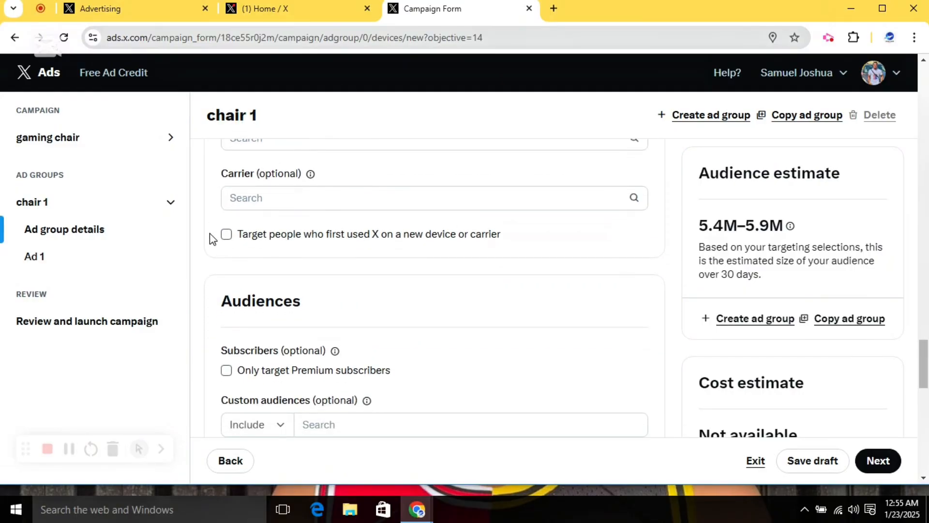
{"action": "scroll", "coordinate": [210, 235], "scroll_direction": "down", "scroll_amount": 1}
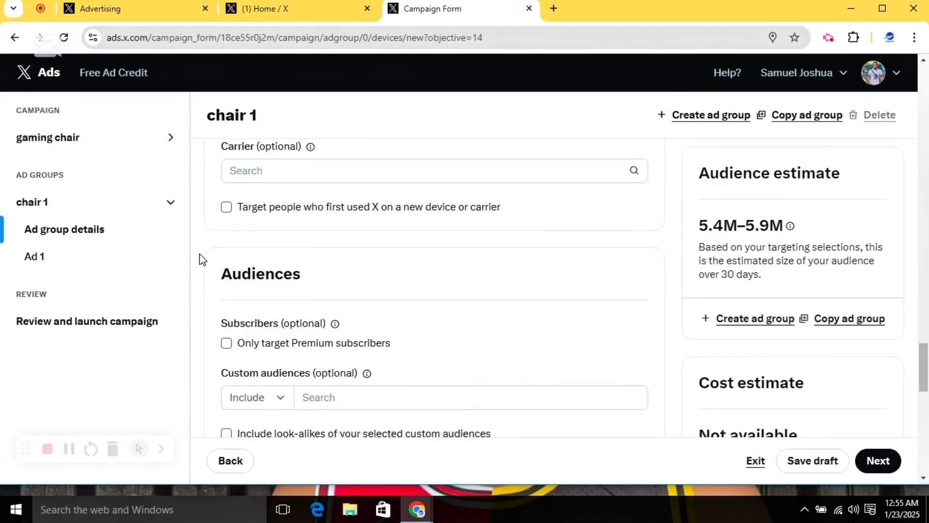
{"action": "scroll", "coordinate": [198, 266], "scroll_direction": "down", "scroll_amount": 1}
{"action": "scroll", "coordinate": [198, 267], "scroll_direction": "down", "scroll_amount": 1}
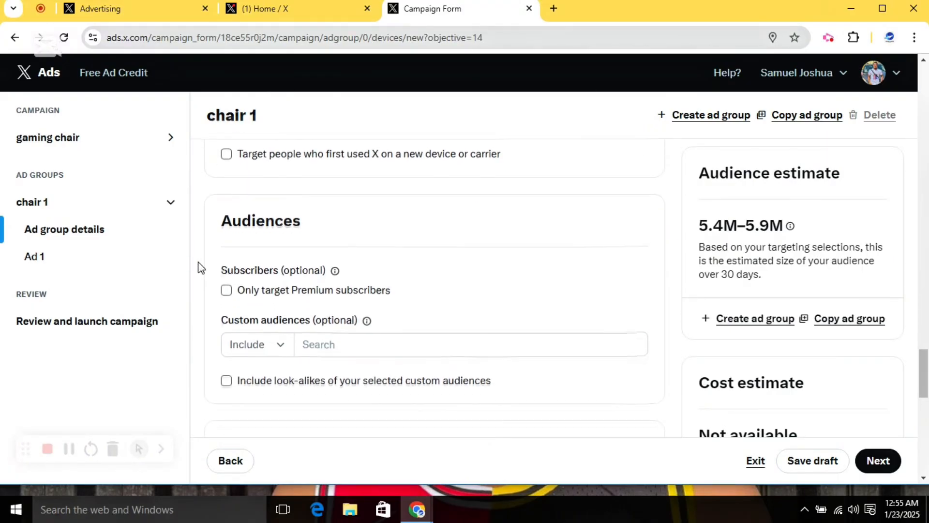
{"action": "scroll", "coordinate": [227, 229], "scroll_direction": "down", "scroll_amount": 3}
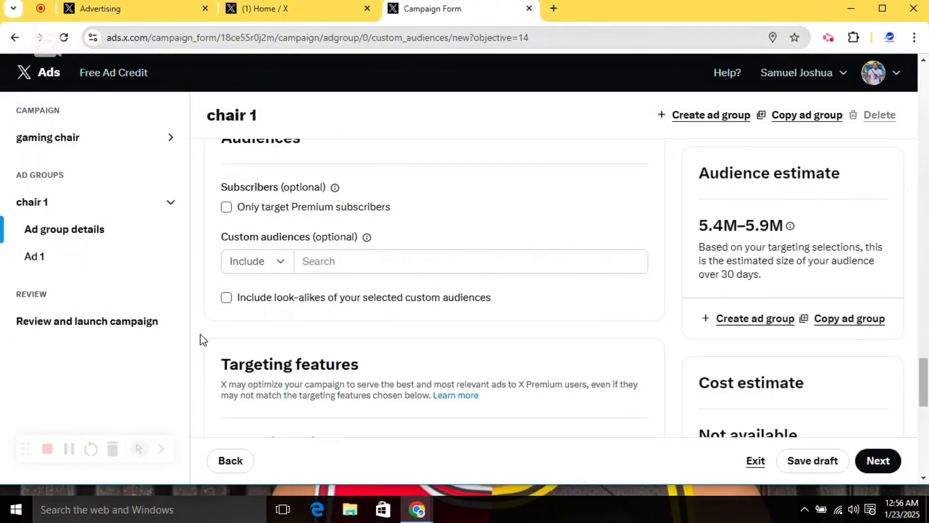
Include "gaming chair" as a targeting keyword in the ad group's Targeting features.
{"action": "scroll", "coordinate": [202, 339], "scroll_direction": "down", "scroll_amount": 3}
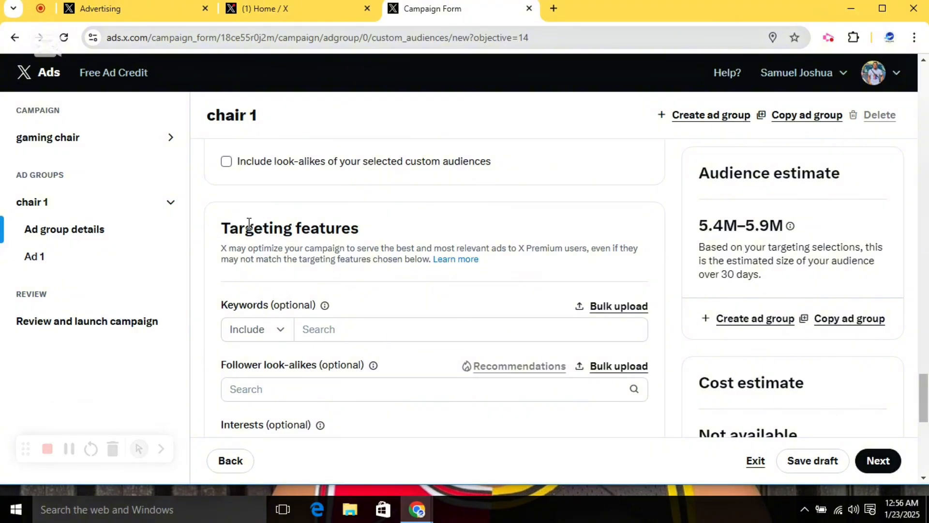
{"action": "scroll", "coordinate": [240, 226], "scroll_direction": "down", "scroll_amount": 1}
{"action": "scroll", "coordinate": [240, 226], "scroll_direction": "down", "scroll_amount": 1}
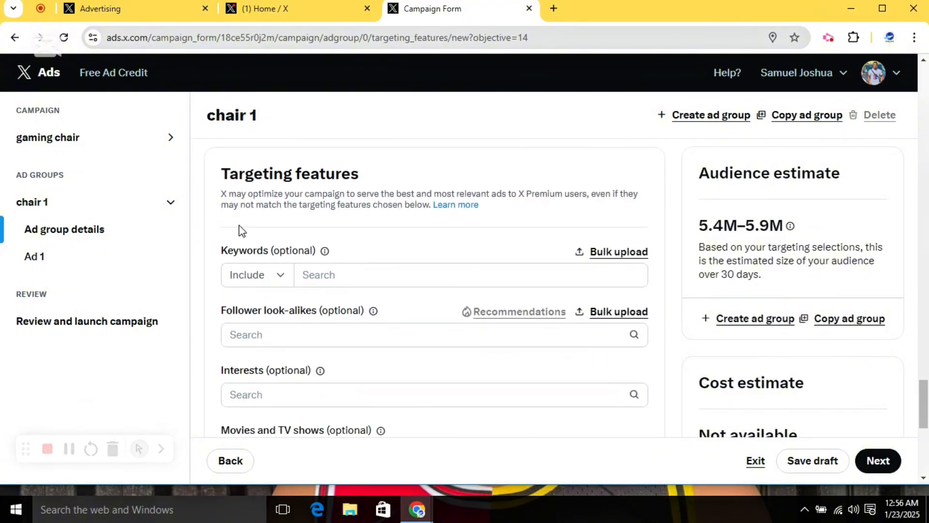
{"action": "scroll", "coordinate": [241, 227], "scroll_direction": "down", "scroll_amount": 1}
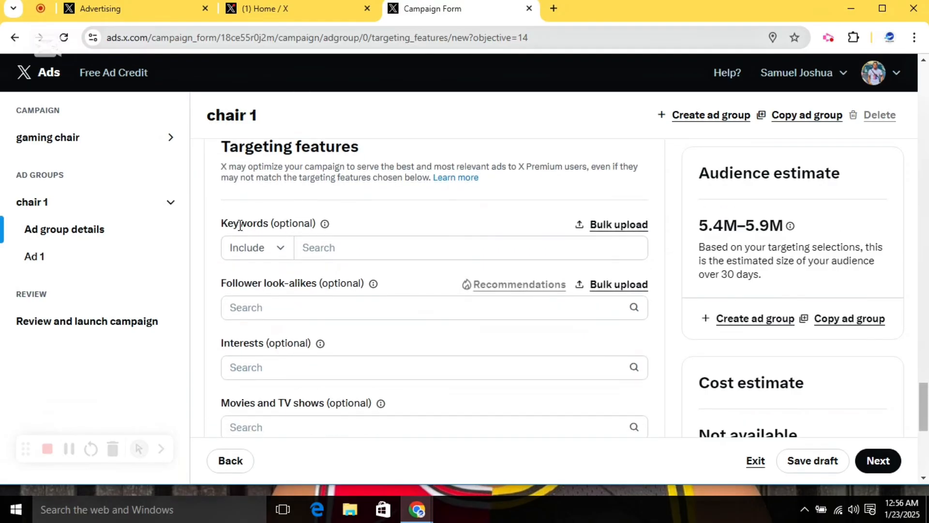
{"action": "left_click", "coordinate": [331, 248]}
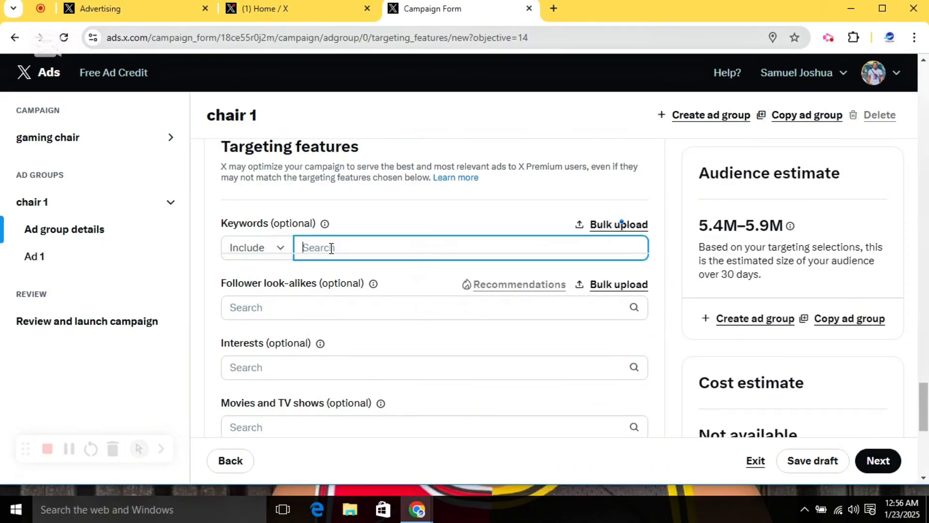
{"action": "type", "text": "ga"}
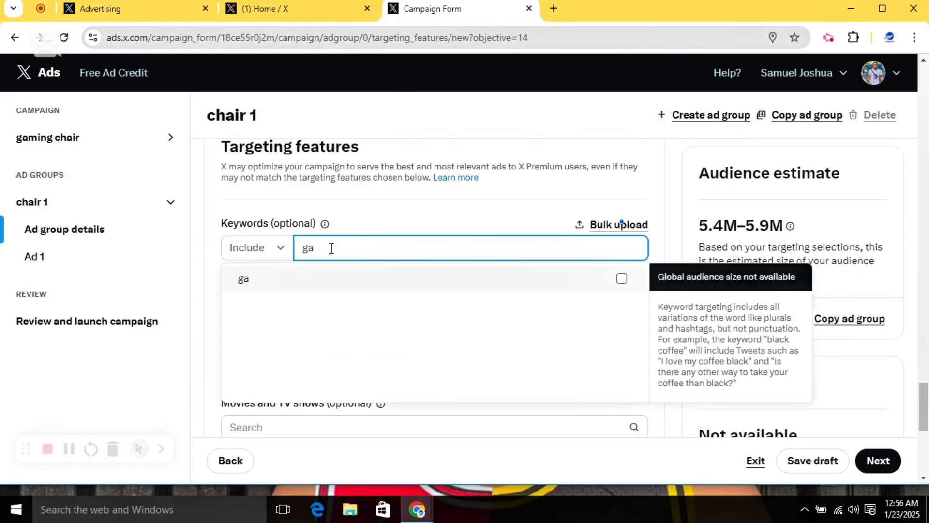
{"action": "type", "text": "ming c"}
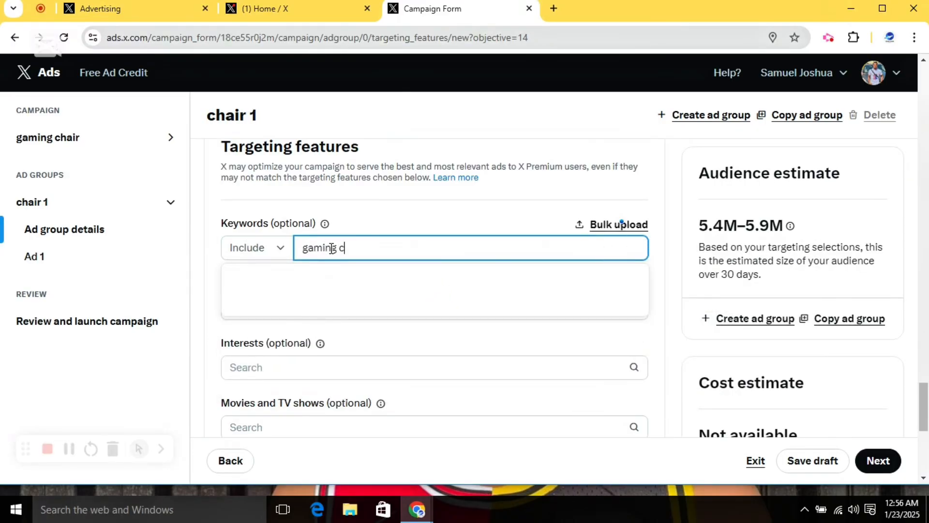
{"action": "type", "text": "hair"}
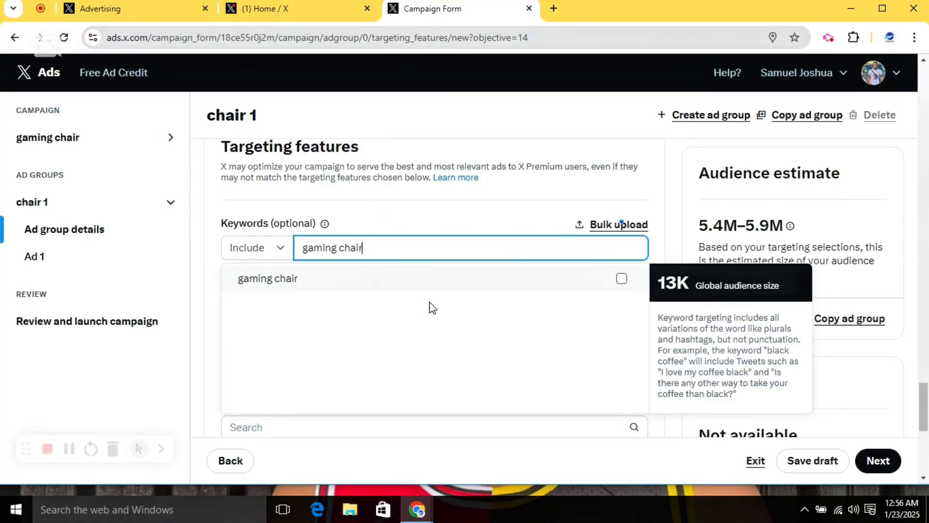
{"action": "left_click", "coordinate": [439, 282]}
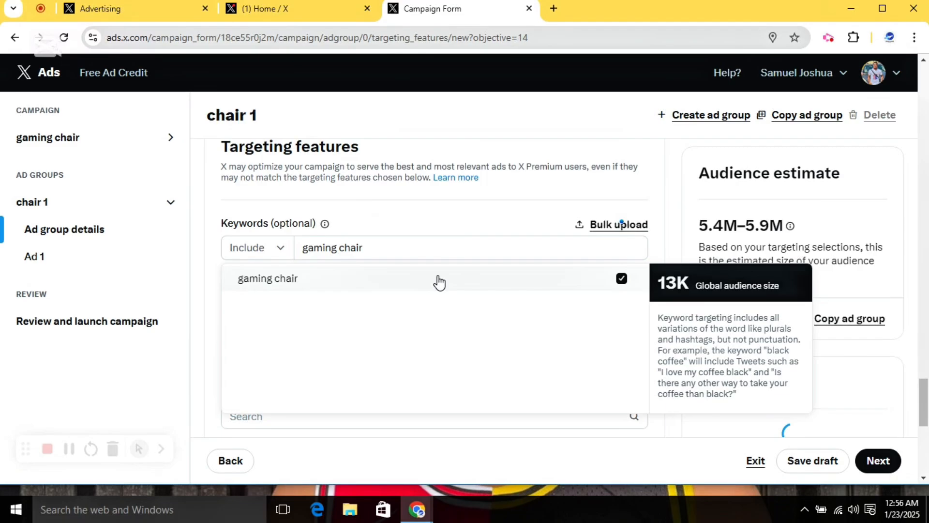
{"action": "left_click", "coordinate": [216, 279]}
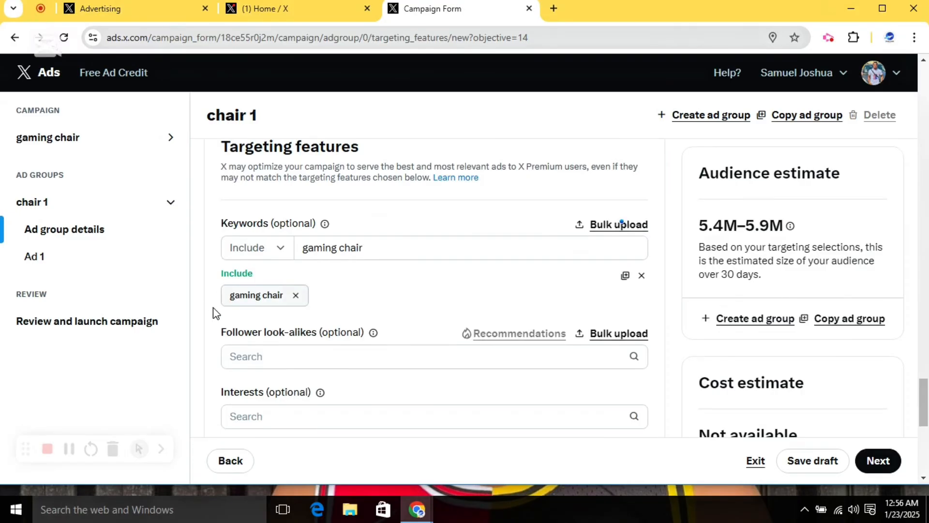
Look up "elon" in the Follower look-alikes search and clear the search without selecting an account.
{"action": "scroll", "coordinate": [214, 307], "scroll_direction": "down", "scroll_amount": 1}
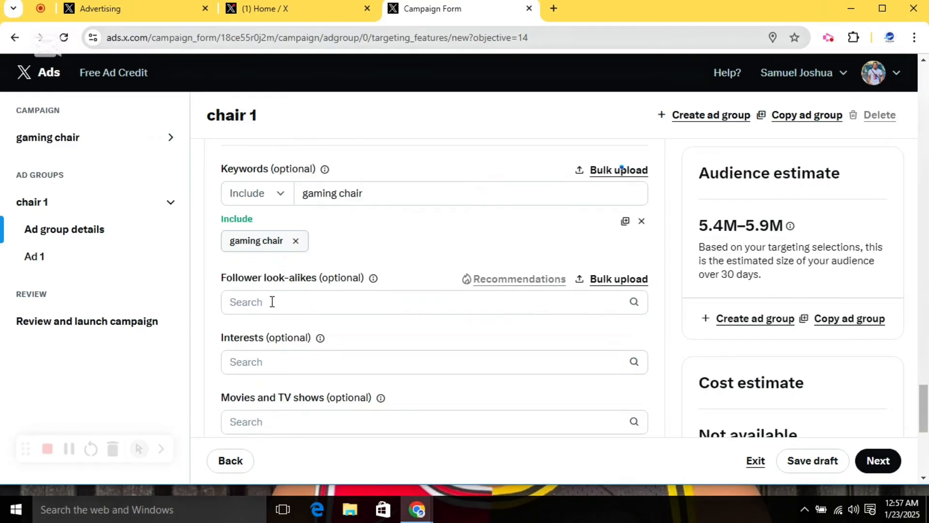
{"action": "left_click", "coordinate": [272, 301]}
{"action": "type", "text": "elon"}
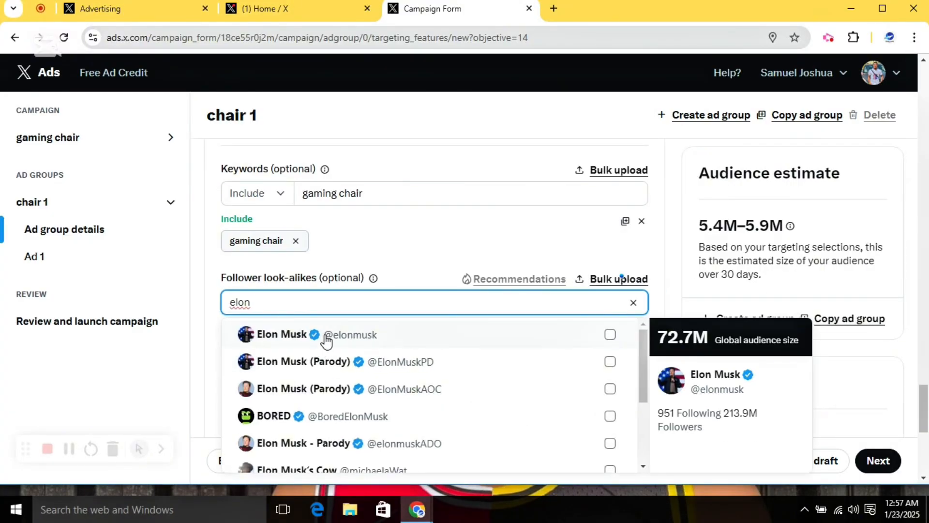
{"action": "key", "text": "BackSpace"}
{"action": "key", "text": "BackSpace"}
{"action": "key", "text": "BackSpace"}
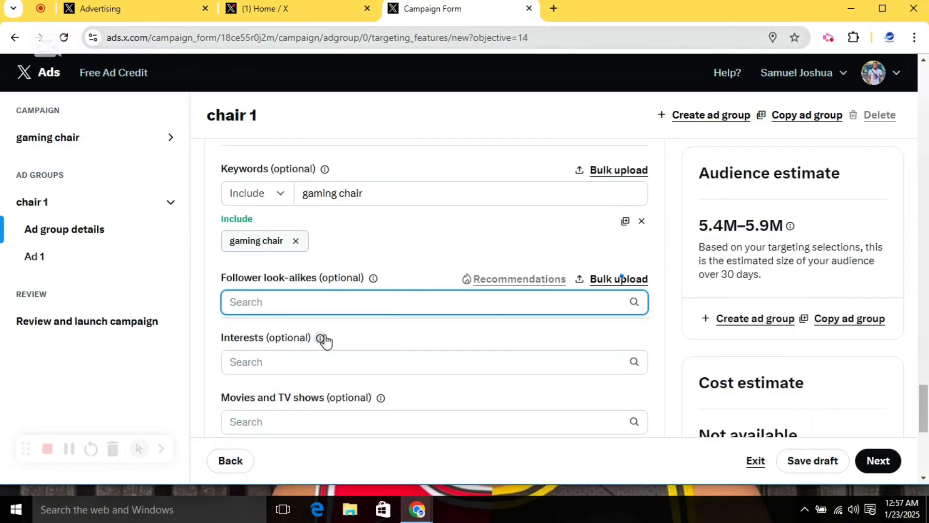
{"action": "left_click", "coordinate": [202, 308]}
Browse the Interests categories, expanding Business and viewing the list down to Music and radio, and close the list without a selection.
{"action": "scroll", "coordinate": [202, 309], "scroll_direction": "down", "scroll_amount": 1}
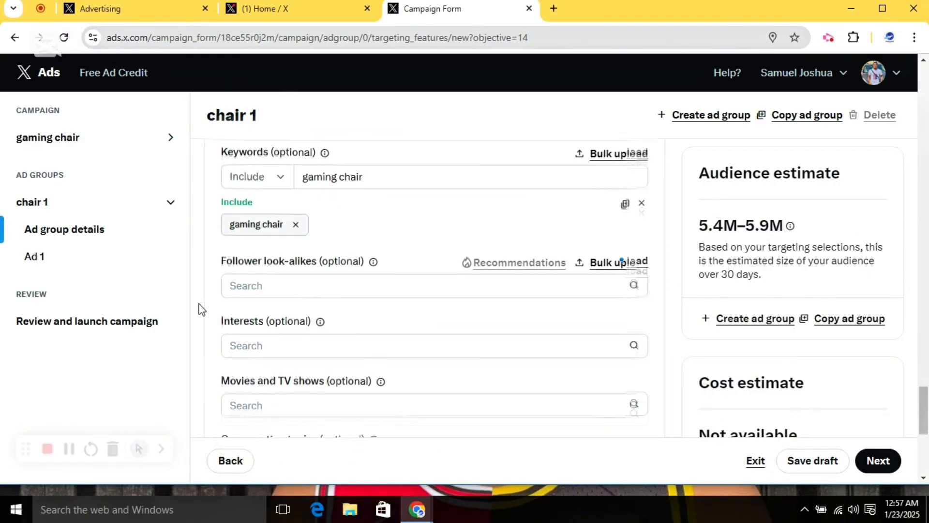
{"action": "scroll", "coordinate": [199, 309], "scroll_direction": "down", "scroll_amount": 1}
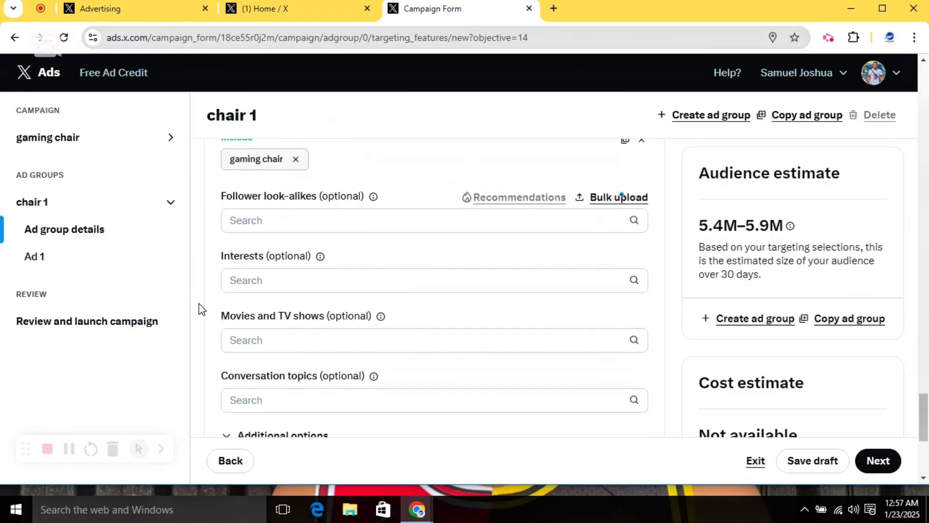
{"action": "left_click", "coordinate": [250, 279]}
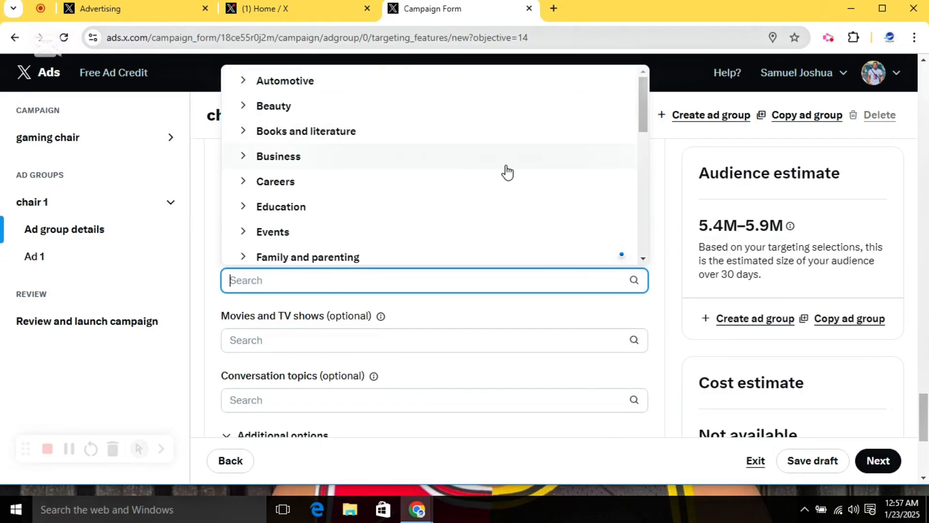
{"action": "left_click", "coordinate": [583, 158]}
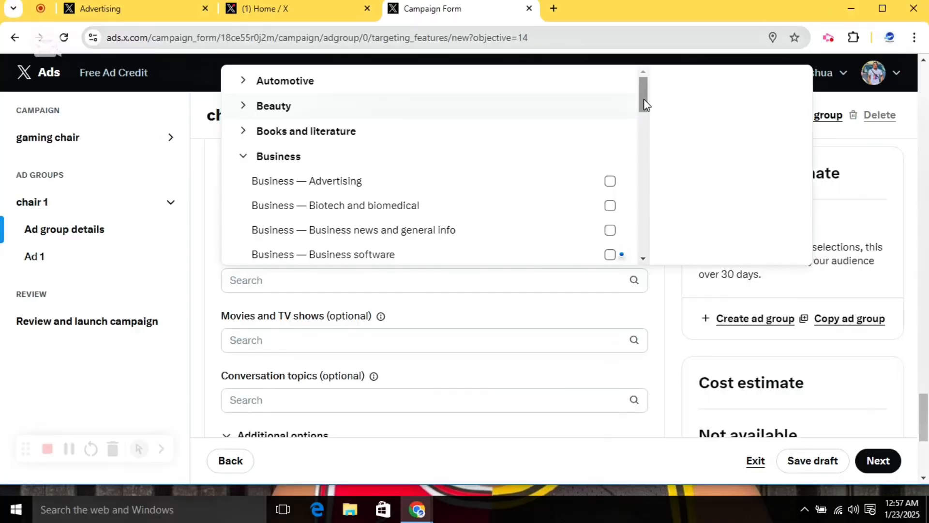
{"action": "left_click_drag", "start_coordinate": [644, 99], "coordinate": [630, 207]}
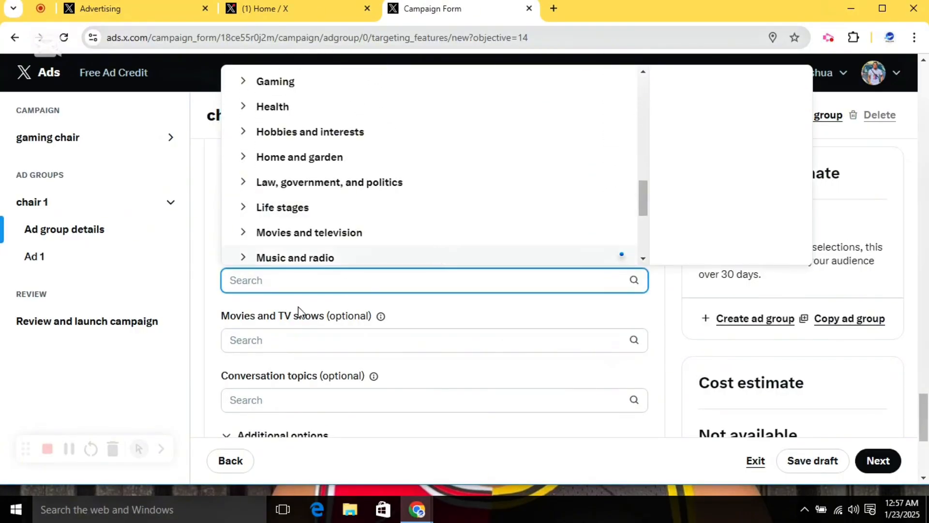
{"action": "left_click", "coordinate": [199, 340]}
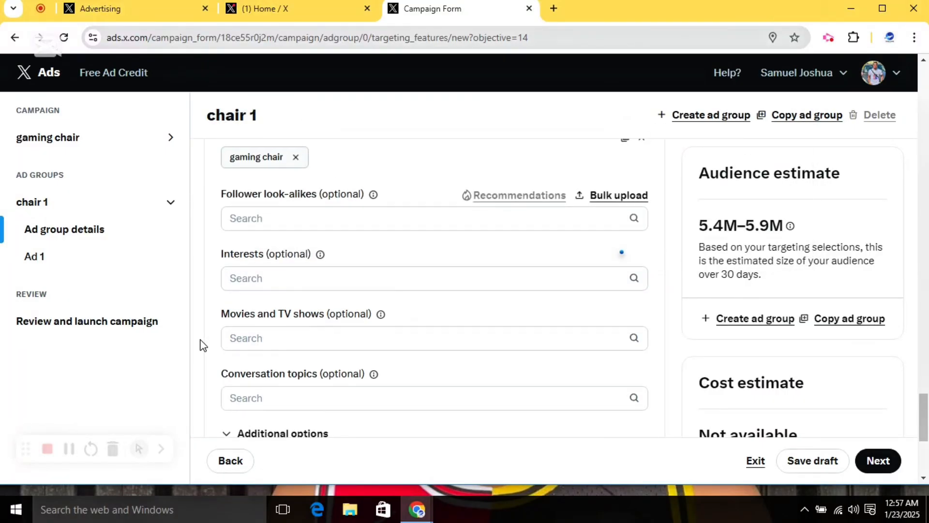
Review the Movies and TV shows, Conversation topics, Additional options and Targeting strategy settings, switching the account-followers targeting option on and off again.
{"action": "scroll", "coordinate": [202, 342], "scroll_direction": "down", "scroll_amount": 1}
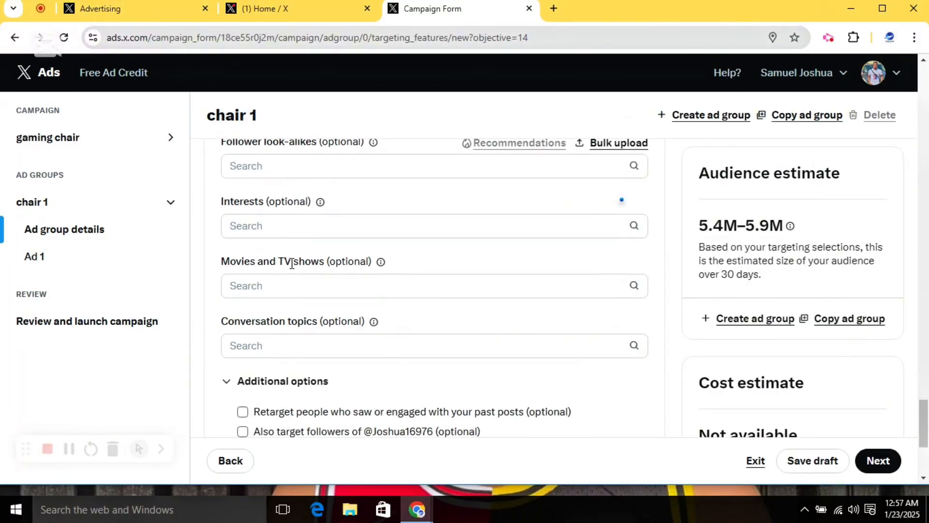
{"action": "scroll", "coordinate": [214, 265], "scroll_direction": "down", "scroll_amount": 1}
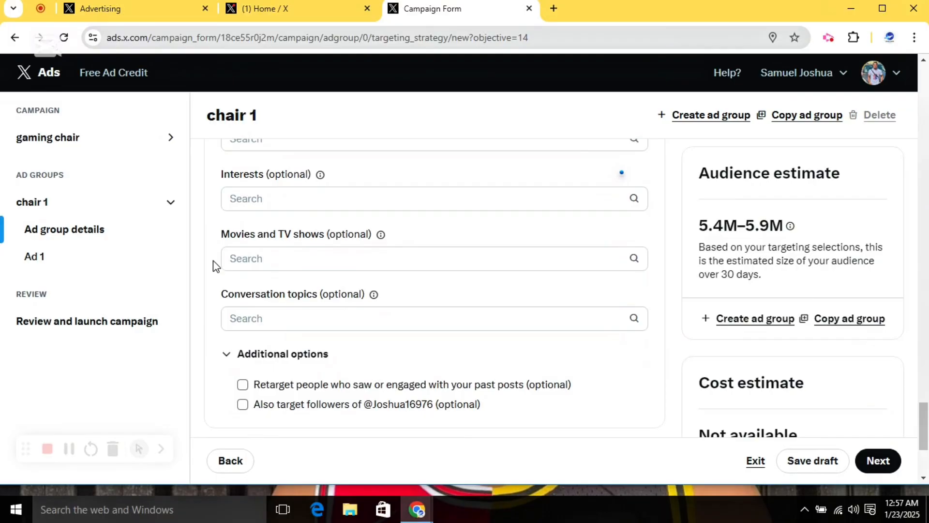
{"action": "scroll", "coordinate": [213, 265], "scroll_direction": "down", "scroll_amount": 1}
{"action": "scroll", "coordinate": [214, 266], "scroll_direction": "down", "scroll_amount": 1}
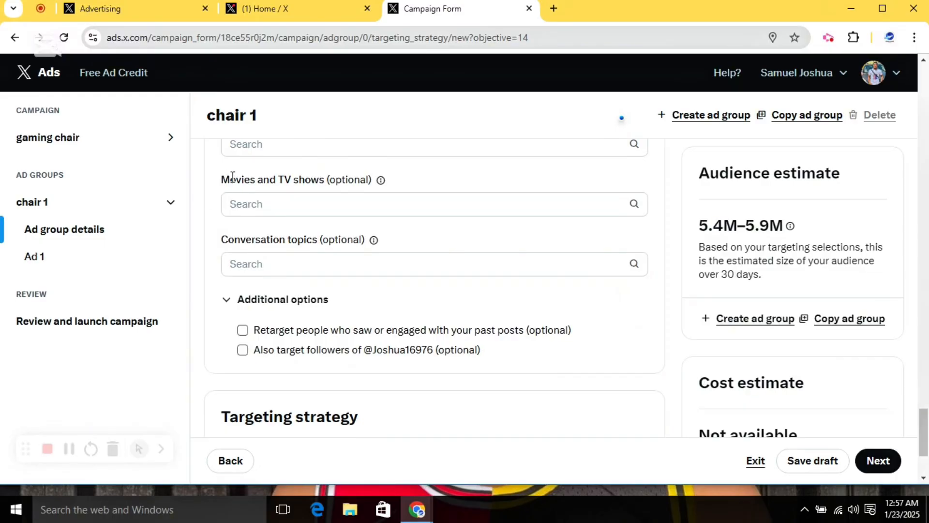
{"action": "scroll", "coordinate": [229, 181], "scroll_direction": "down", "scroll_amount": 1}
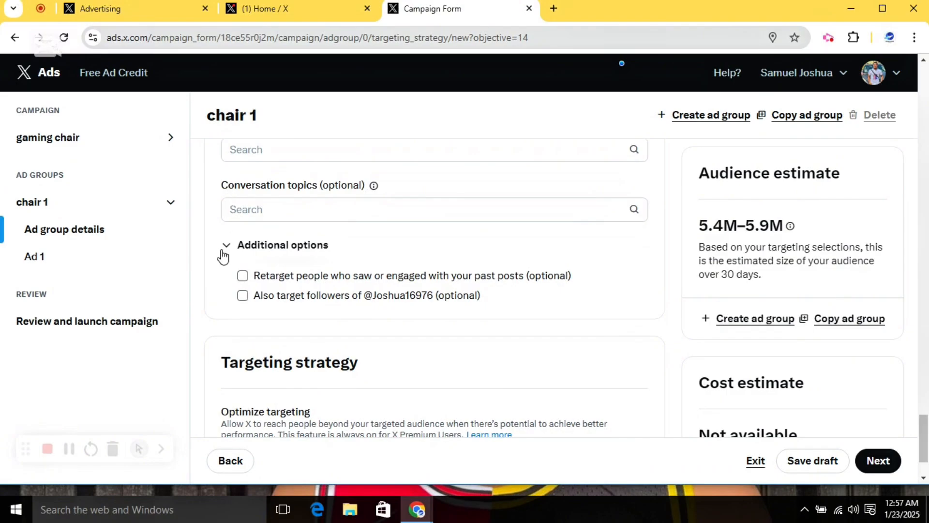
{"action": "scroll", "coordinate": [214, 275], "scroll_direction": "down", "scroll_amount": 1}
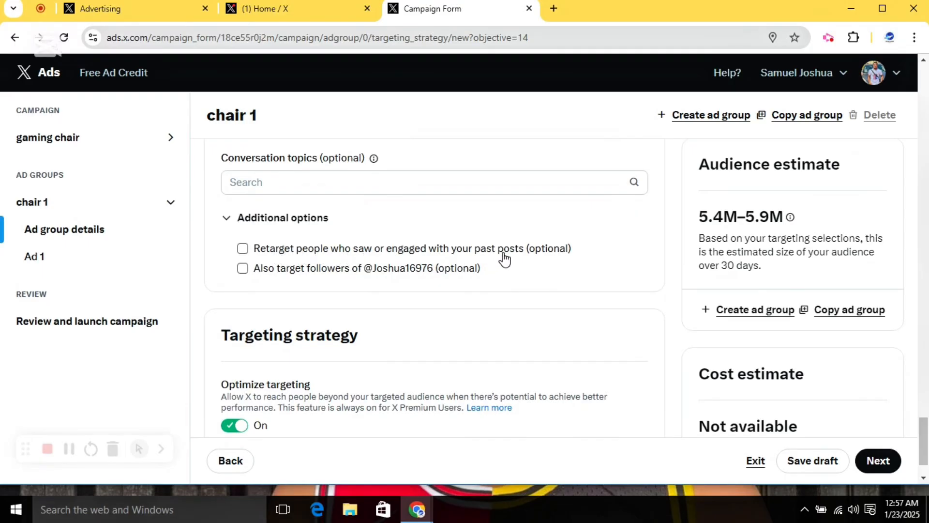
{"action": "left_click", "coordinate": [244, 273]}
{"action": "left_click", "coordinate": [243, 273]}
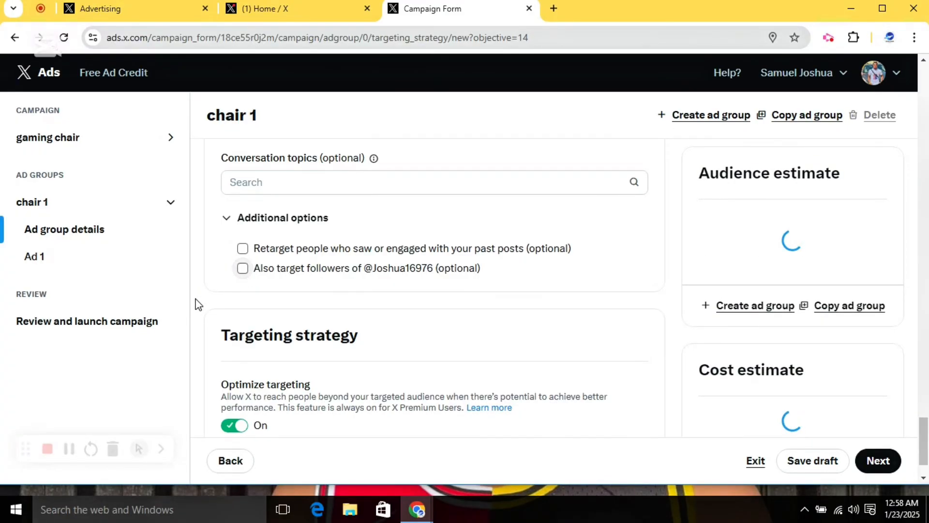
{"action": "scroll", "coordinate": [198, 304], "scroll_direction": "down", "scroll_amount": 2}
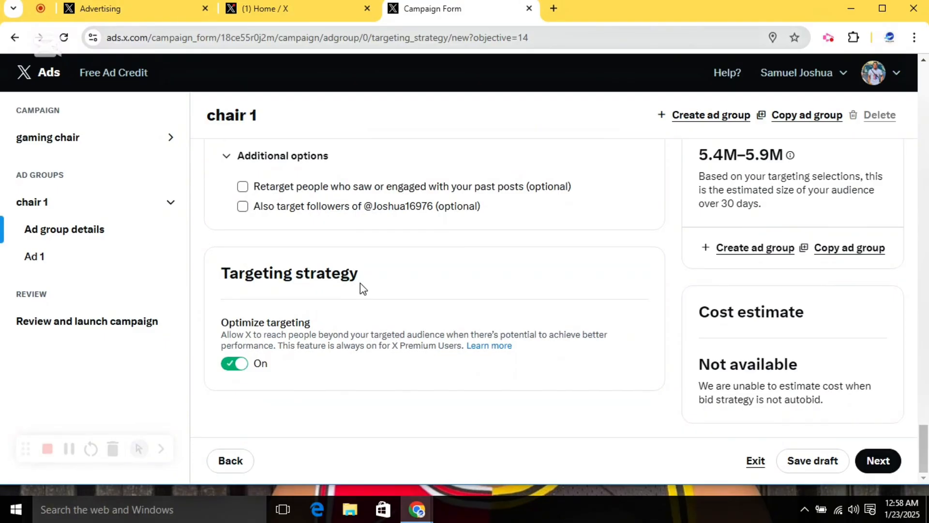
Review the ad group's targeting choices from Targeting strategy back through keywords, audiences and devices to the Demographics location.
{"action": "scroll", "coordinate": [300, 269], "scroll_direction": "up", "scroll_amount": 1}
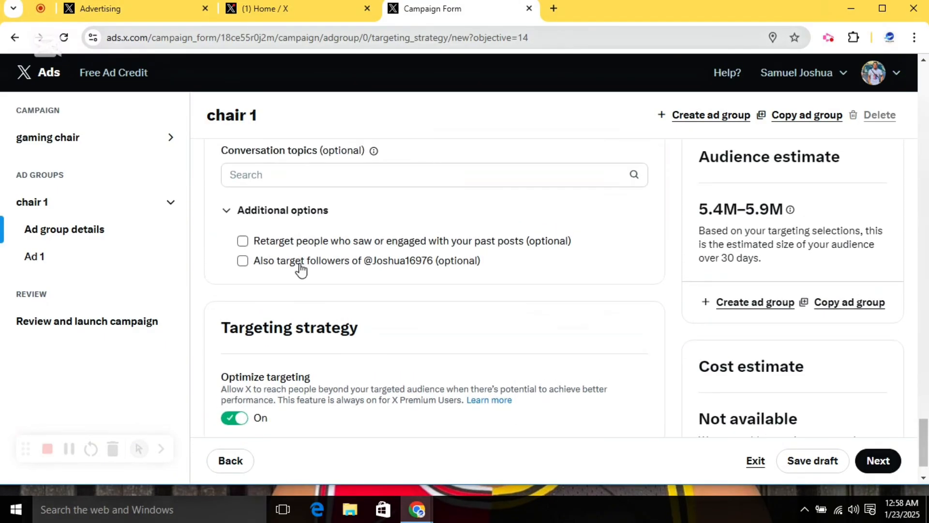
{"action": "scroll", "coordinate": [300, 266], "scroll_direction": "up", "scroll_amount": 5}
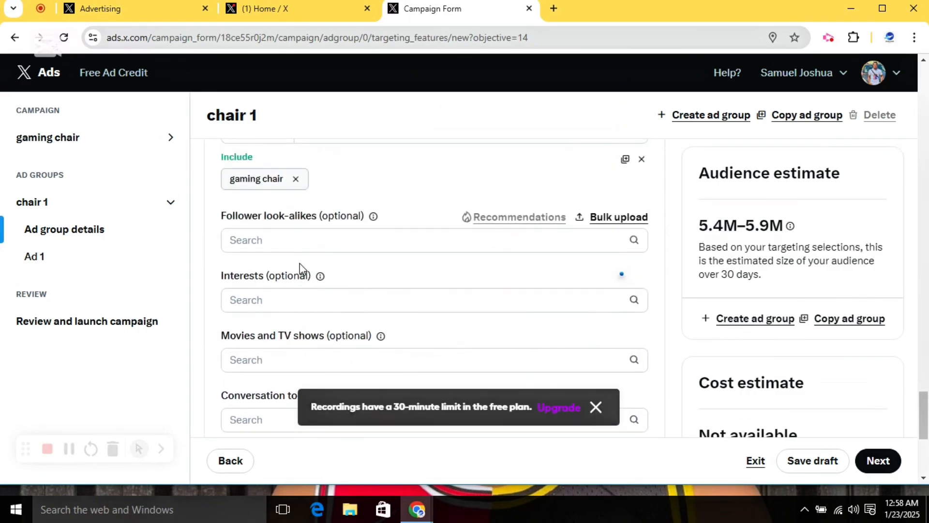
{"action": "scroll", "coordinate": [311, 295], "scroll_direction": "up", "scroll_amount": 1}
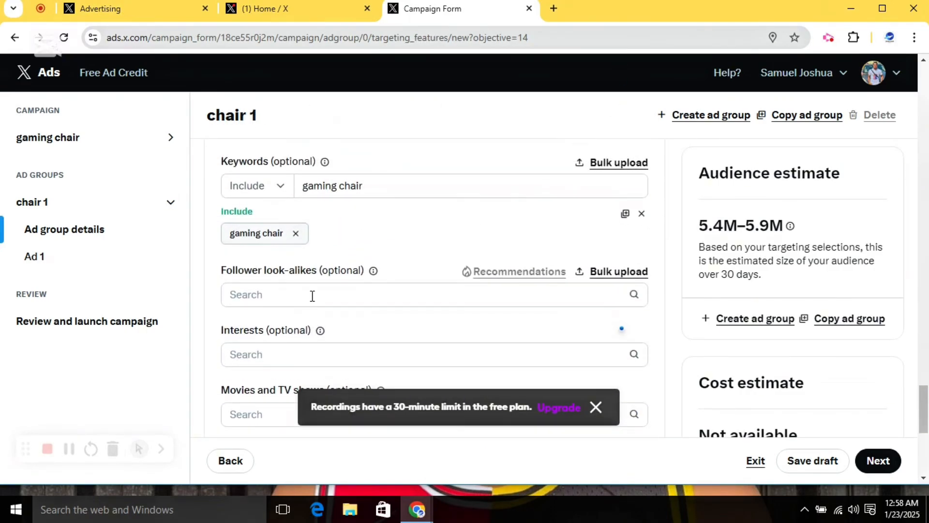
{"action": "scroll", "coordinate": [321, 289], "scroll_direction": "up", "scroll_amount": 2}
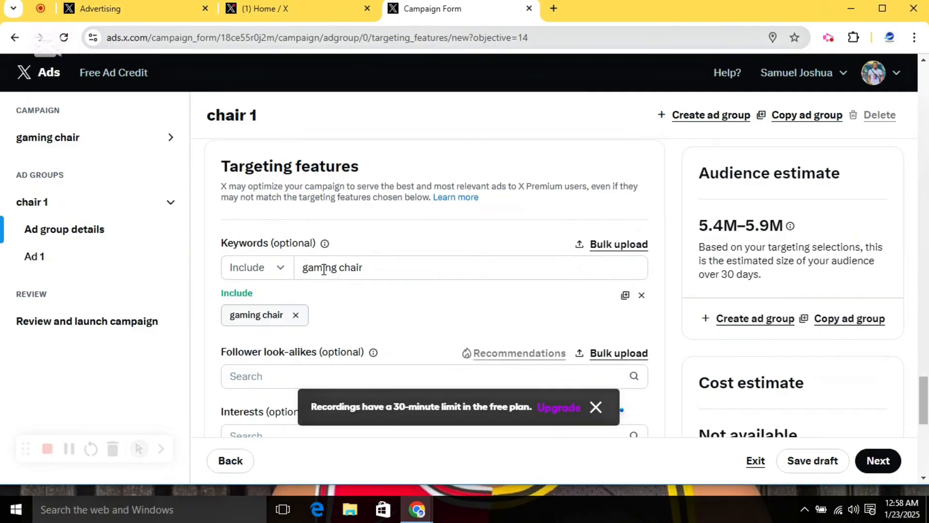
{"action": "scroll", "coordinate": [349, 271], "scroll_direction": "up", "scroll_amount": 5}
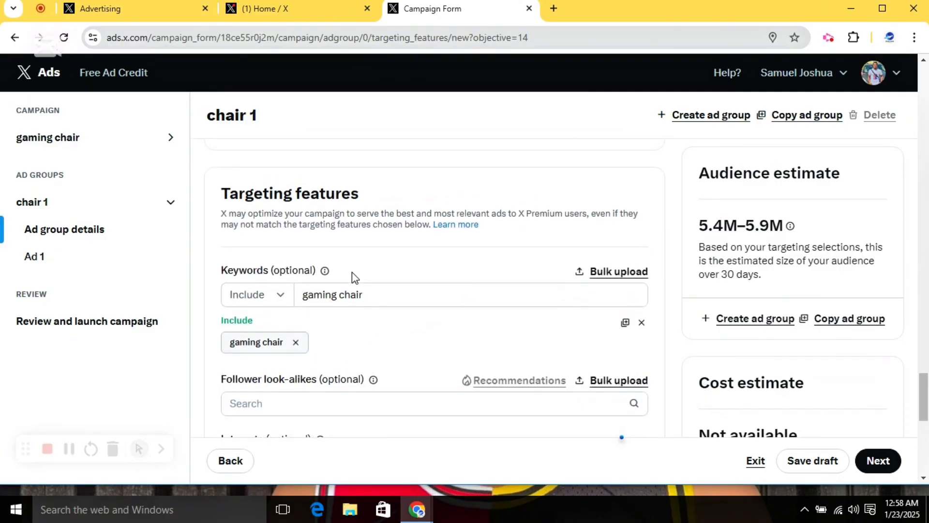
{"action": "scroll", "coordinate": [352, 272], "scroll_direction": "up", "scroll_amount": 1}
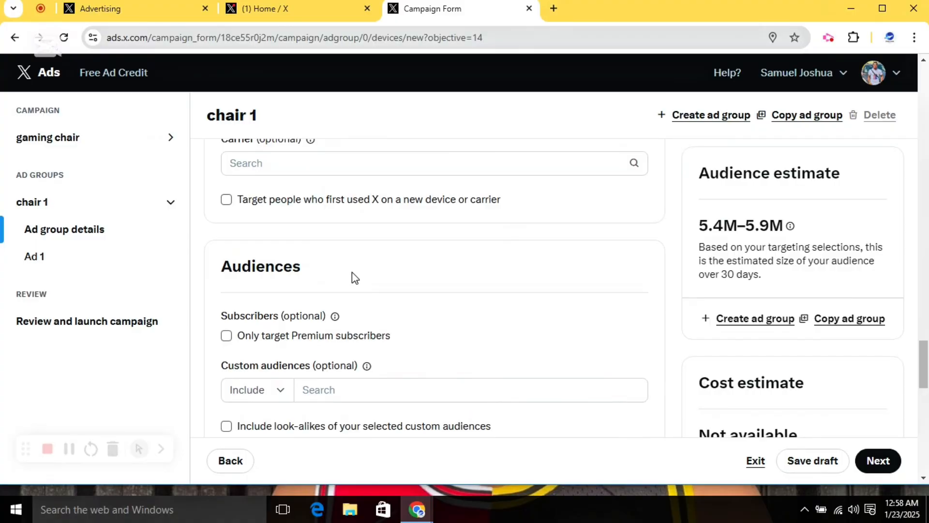
{"action": "scroll", "coordinate": [353, 273], "scroll_direction": "up", "scroll_amount": 2}
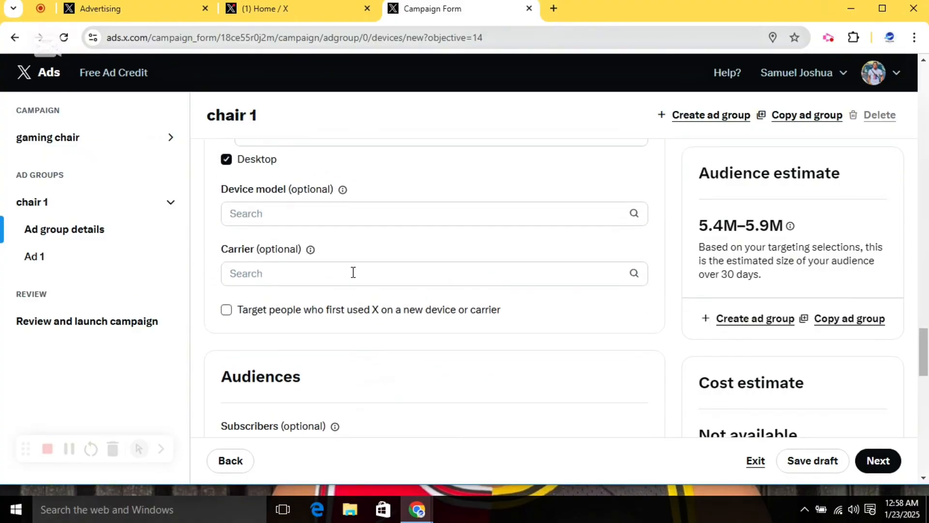
{"action": "scroll", "coordinate": [353, 272], "scroll_direction": "up", "scroll_amount": 3}
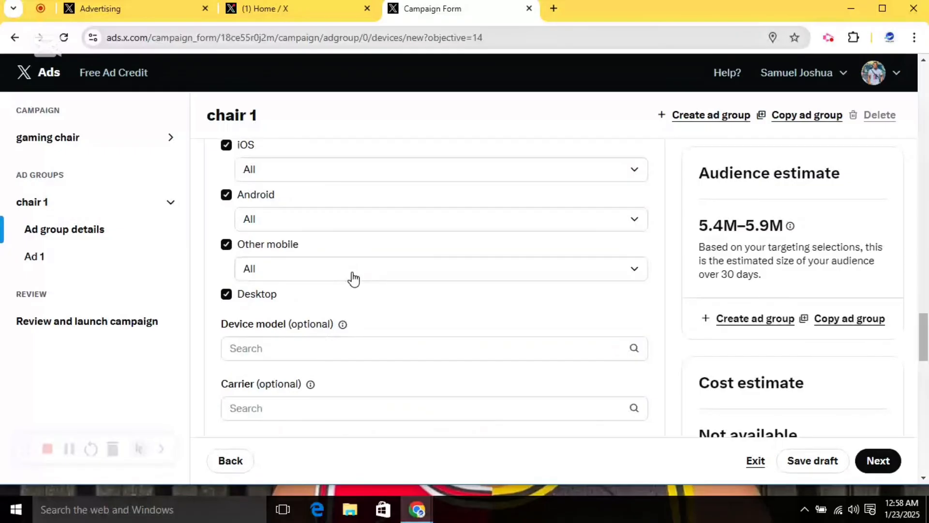
{"action": "scroll", "coordinate": [353, 278], "scroll_direction": "up", "scroll_amount": 1}
{"action": "scroll", "coordinate": [354, 276], "scroll_direction": "up", "scroll_amount": 2}
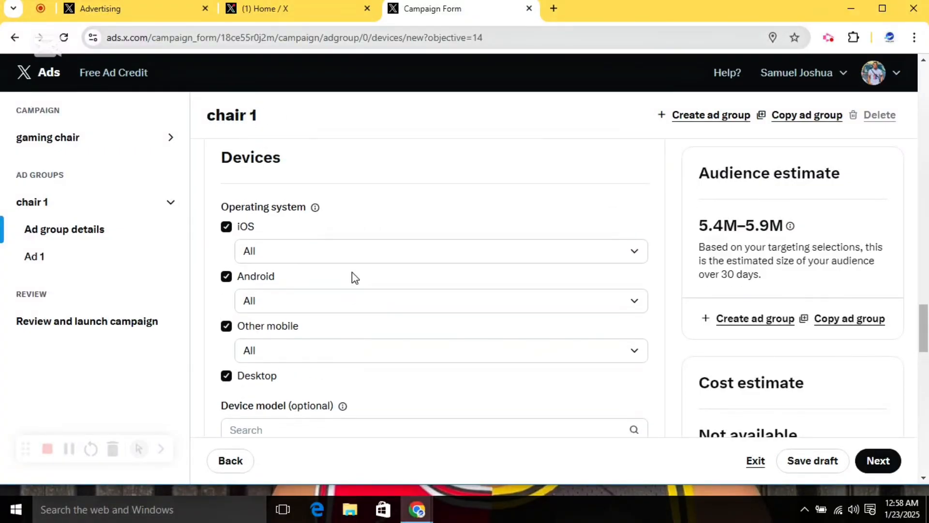
{"action": "scroll", "coordinate": [353, 278], "scroll_direction": "up", "scroll_amount": 1}
{"action": "scroll", "coordinate": [353, 278], "scroll_direction": "up", "scroll_amount": 7}
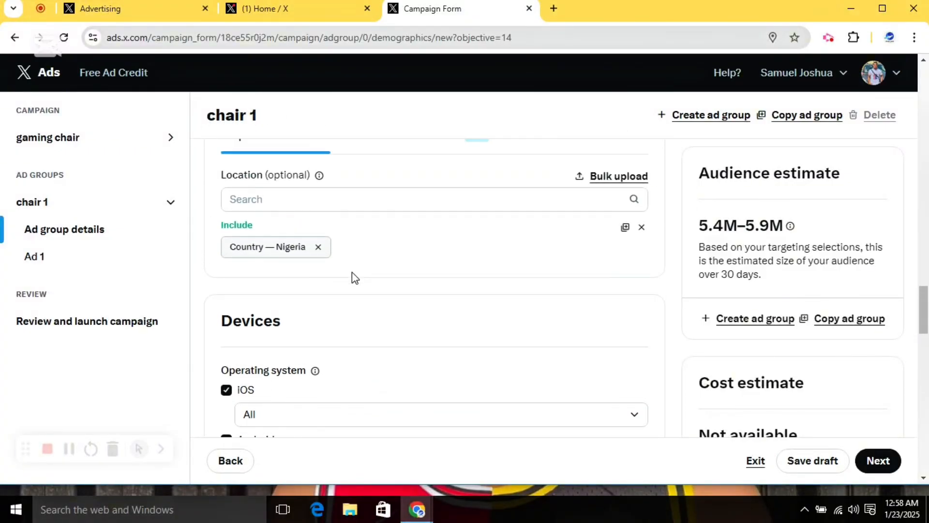
Recheck the ad group's settings from Demographics through devices, audiences and keywords to Targeting strategy, and continue to the Ad 1 details.
{"action": "scroll", "coordinate": [352, 272], "scroll_direction": "up", "scroll_amount": 8}
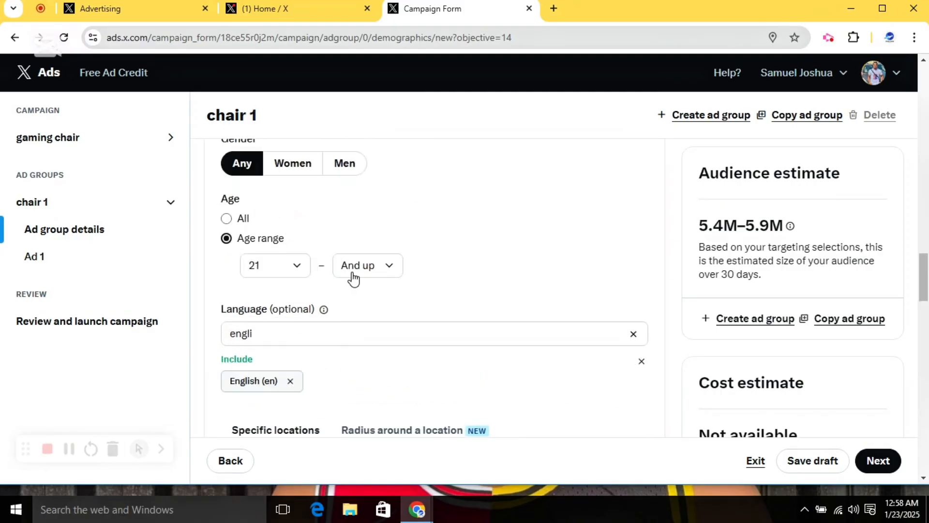
{"action": "scroll", "coordinate": [352, 272], "scroll_direction": "down", "scroll_amount": 15}
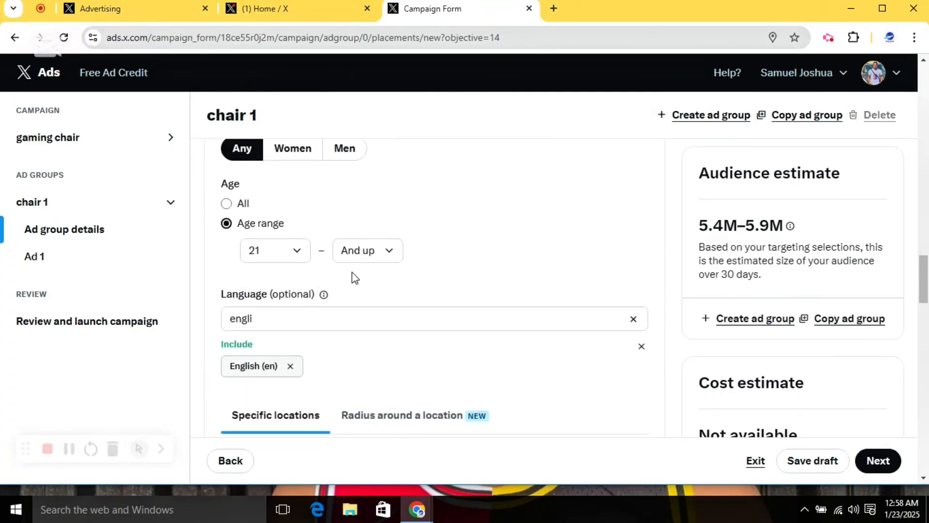
{"action": "scroll", "coordinate": [354, 279], "scroll_direction": "down", "scroll_amount": 8}
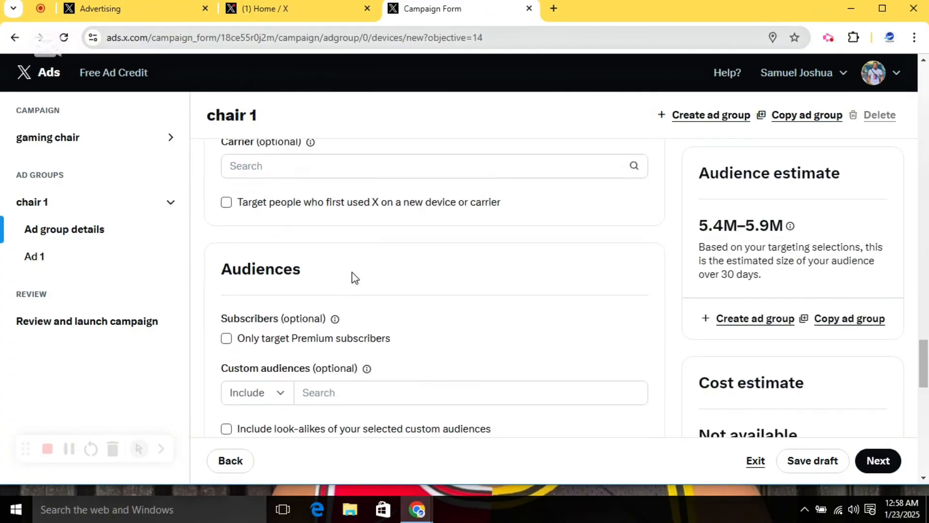
{"action": "scroll", "coordinate": [354, 278], "scroll_direction": "down", "scroll_amount": 7}
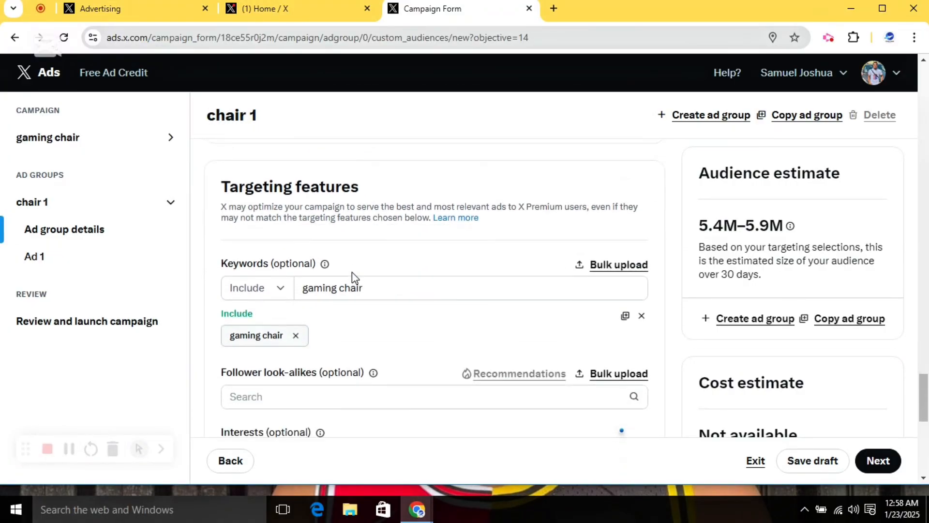
{"action": "scroll", "coordinate": [354, 272], "scroll_direction": "down", "scroll_amount": 4}
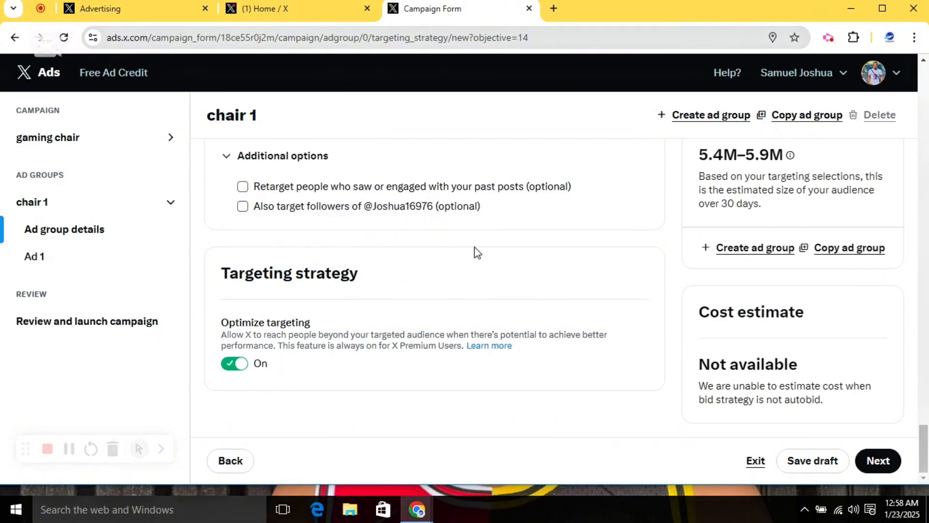
{"action": "left_click", "coordinate": [874, 462]}
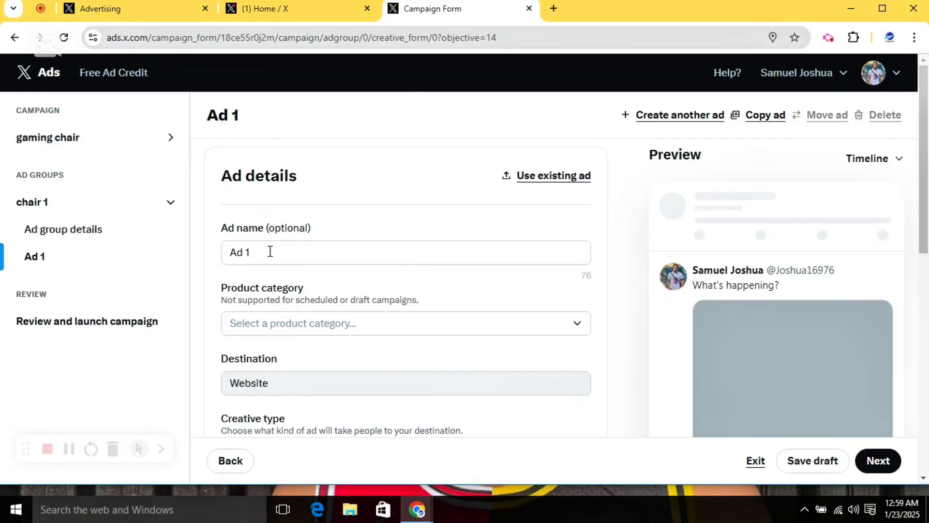
Browse the ad's Product category list, expand Office Supplies, and close the list without a selection.
{"action": "scroll", "coordinate": [255, 322], "scroll_direction": "down", "scroll_amount": 1}
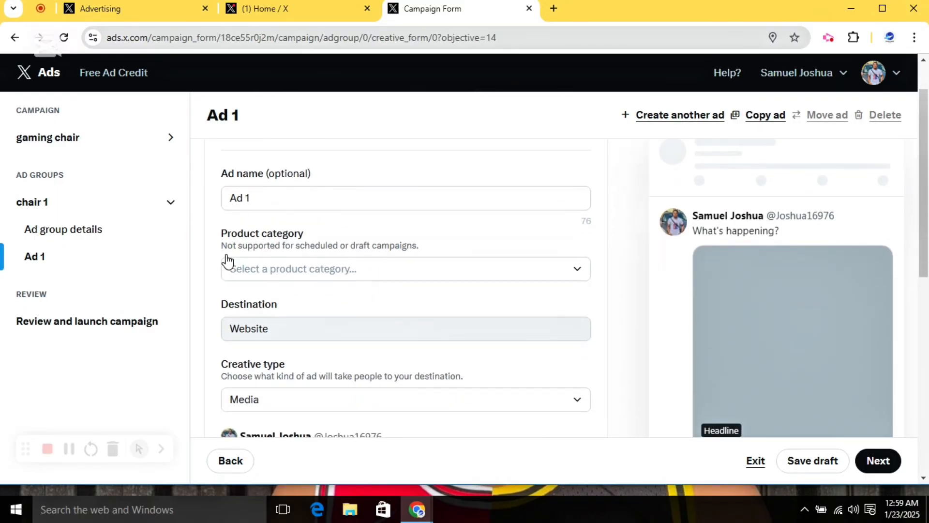
{"action": "left_click", "coordinate": [307, 274]}
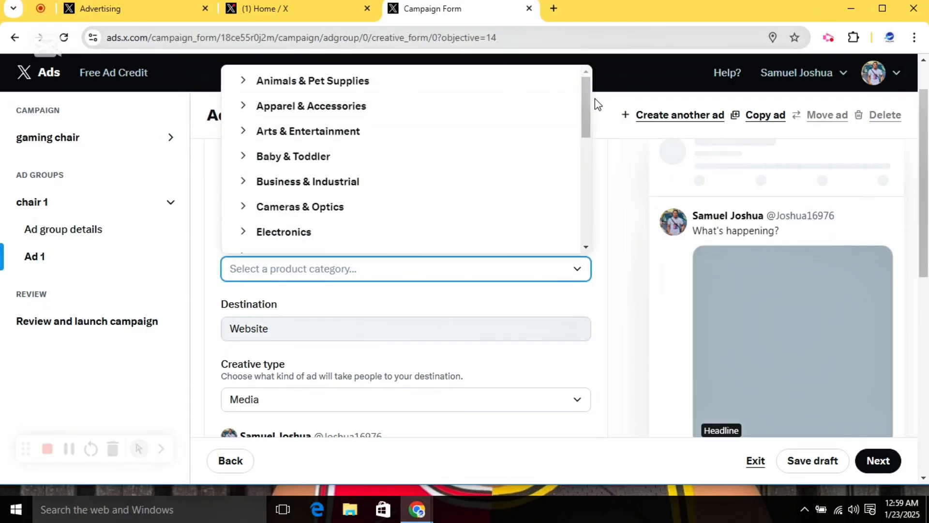
{"action": "left_click_drag", "start_coordinate": [586, 99], "coordinate": [587, 188]}
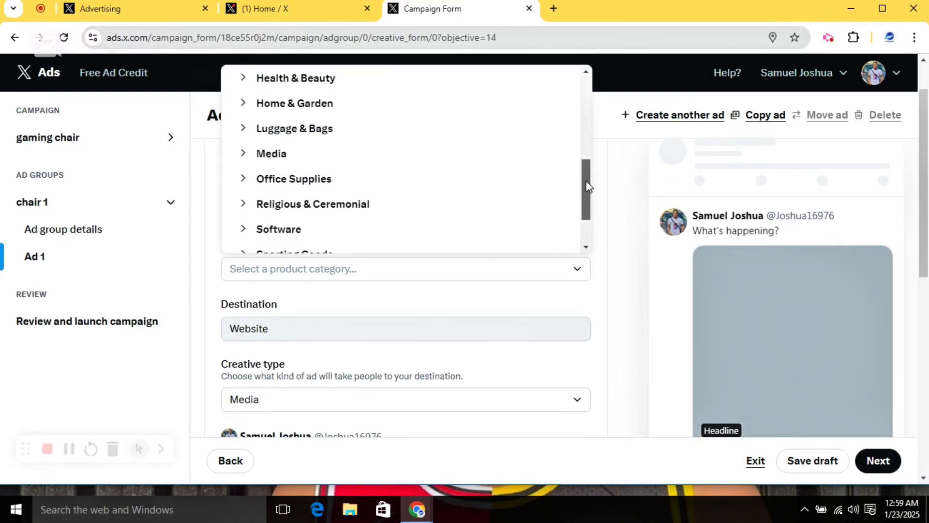
{"action": "left_click", "coordinate": [334, 183]}
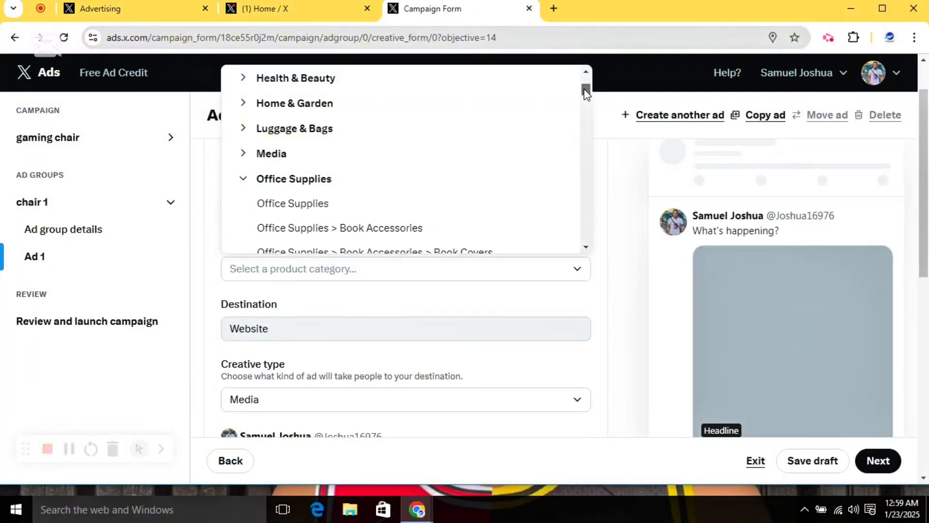
{"action": "left_click_drag", "start_coordinate": [587, 93], "coordinate": [588, 71]}
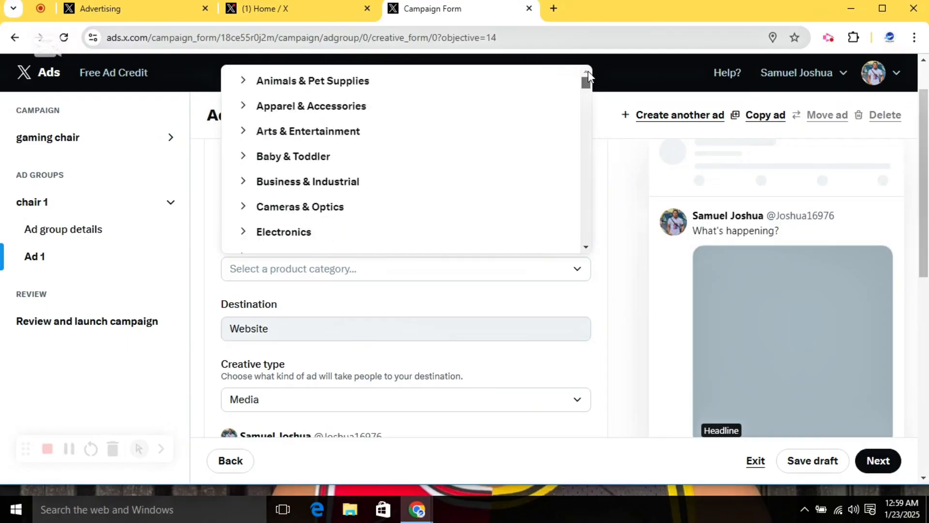
{"action": "left_click", "coordinate": [202, 268]}
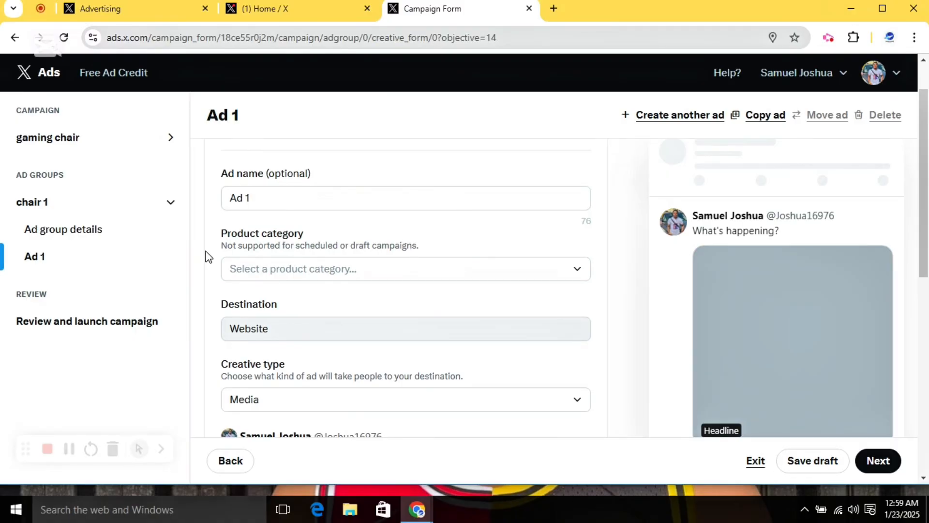
Expand Furniture in the Product category list and look through its subcategories as far as Cabinets & Storage for one matching a chair.
{"action": "left_click", "coordinate": [254, 269]}
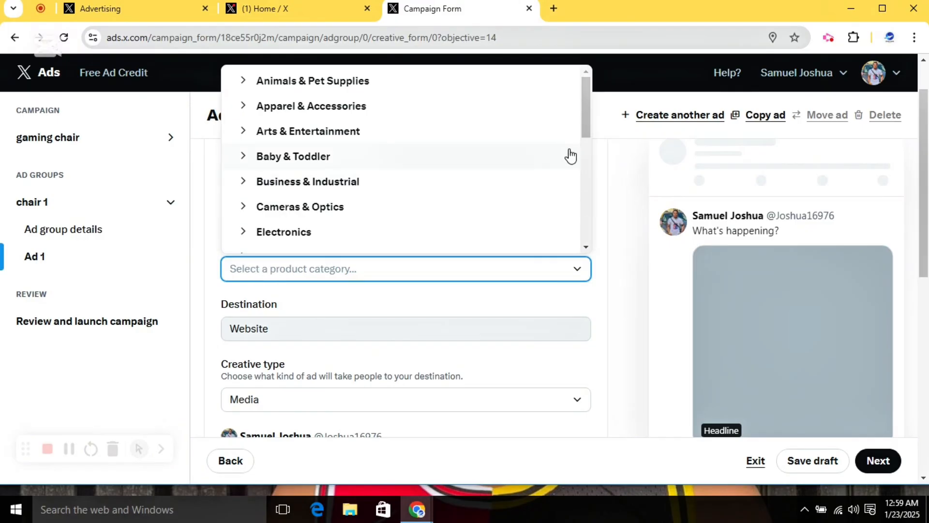
{"action": "left_click_drag", "start_coordinate": [587, 102], "coordinate": [587, 124]}
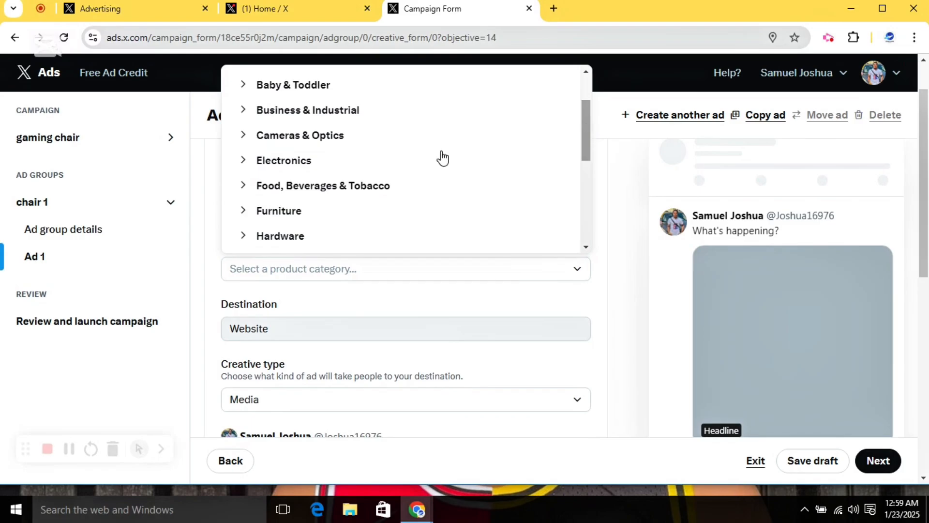
{"action": "left_click", "coordinate": [318, 213]}
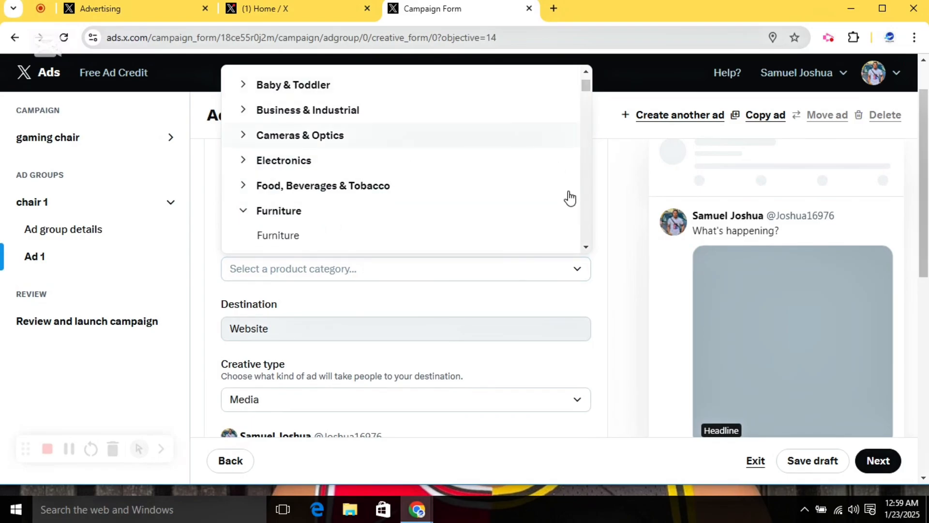
{"action": "left_click", "coordinate": [586, 247]}
{"action": "left_click", "coordinate": [586, 247]}
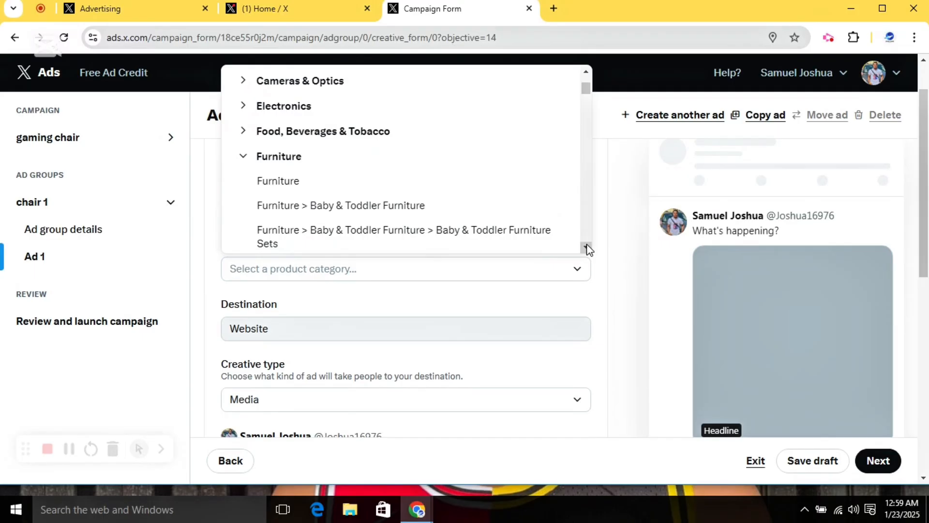
{"action": "left_click", "coordinate": [586, 247]}
{"action": "left_click", "coordinate": [586, 247]}
{"action": "left_click", "coordinate": [586, 247]}
{"action": "left_click", "coordinate": [586, 248]}
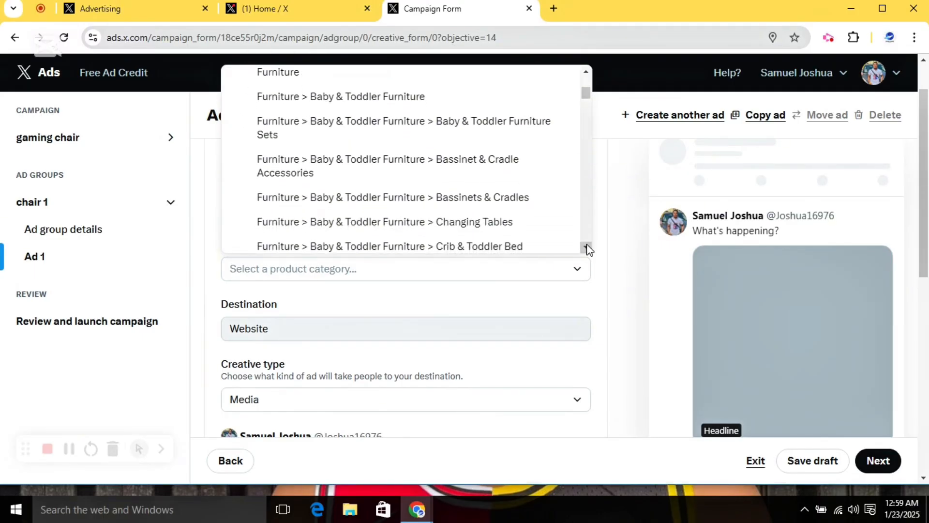
{"action": "left_click", "coordinate": [586, 247]}
{"action": "left_click", "coordinate": [586, 248]}
{"action": "left_click", "coordinate": [586, 247]}
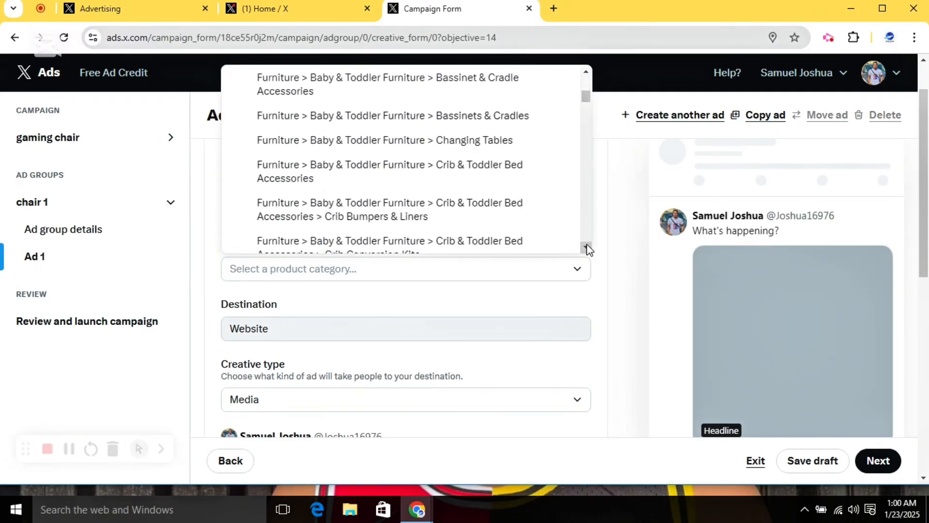
{"action": "left_click", "coordinate": [586, 248]}
{"action": "left_click", "coordinate": [586, 248]}
{"action": "left_click", "coordinate": [586, 247]}
{"action": "left_click", "coordinate": [586, 247]}
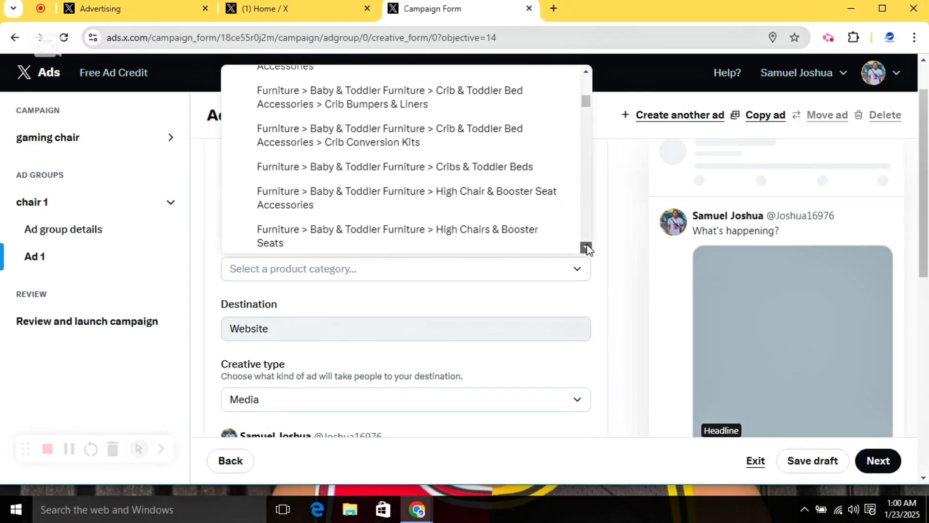
{"action": "left_click", "coordinate": [586, 247]}
{"action": "left_click", "coordinate": [586, 248]}
{"action": "left_click", "coordinate": [586, 247]}
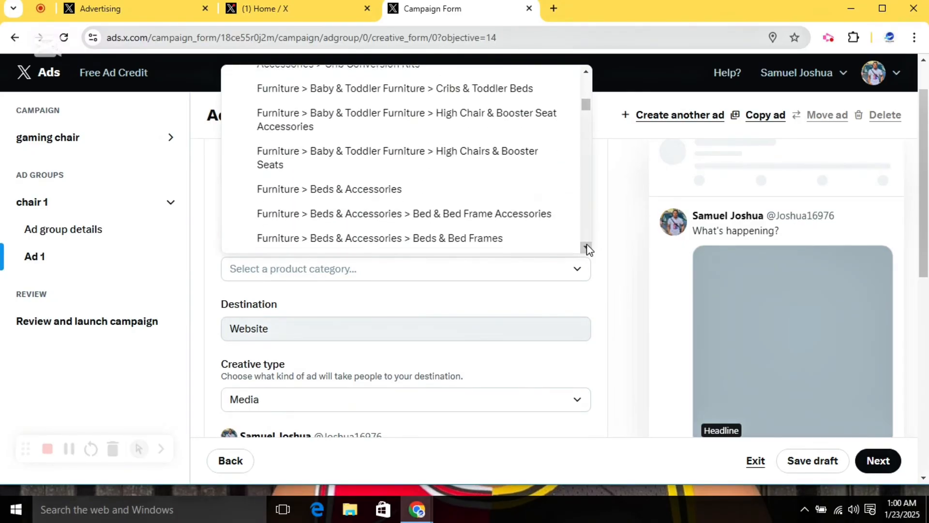
{"action": "left_click", "coordinate": [586, 247]}
{"action": "left_click", "coordinate": [586, 247]}
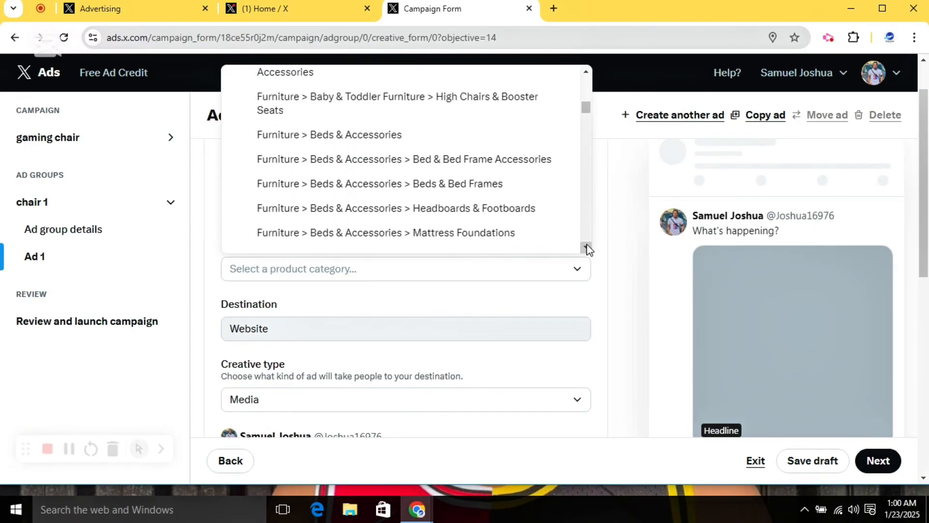
{"action": "left_click", "coordinate": [586, 247]}
{"action": "left_click", "coordinate": [586, 248]}
{"action": "left_click", "coordinate": [585, 247]}
{"action": "left_click", "coordinate": [585, 248]}
{"action": "left_click", "coordinate": [586, 247]}
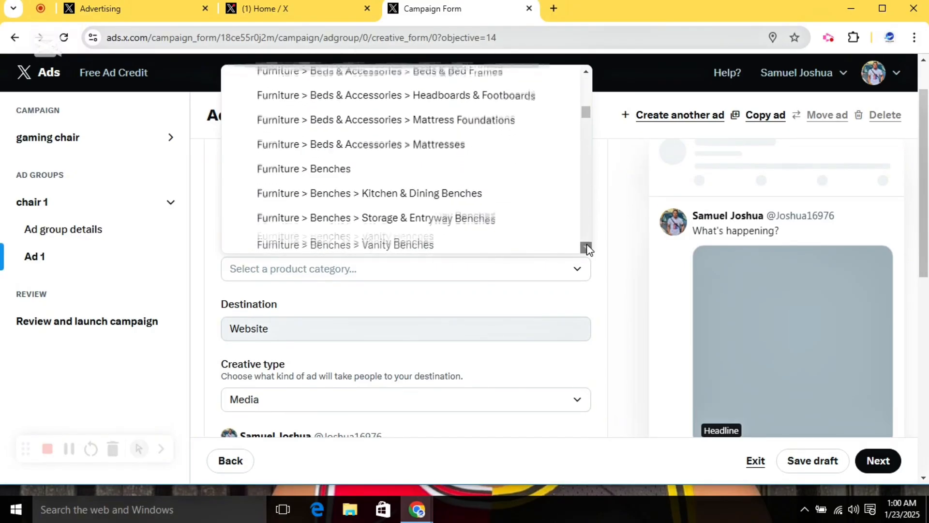
{"action": "left_click", "coordinate": [586, 247]}
{"action": "left_click", "coordinate": [586, 247]}
{"action": "left_click", "coordinate": [586, 248]}
{"action": "left_click", "coordinate": [585, 248]}
{"action": "left_click", "coordinate": [586, 247]}
{"action": "left_click", "coordinate": [586, 247]}
{"action": "left_click", "coordinate": [586, 247]}
{"action": "left_click", "coordinate": [586, 247]}
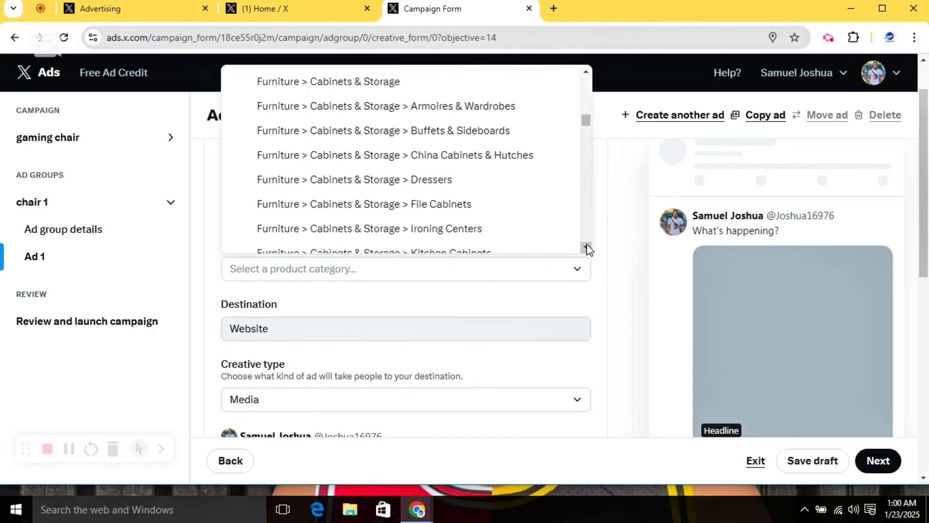
{"action": "left_click", "coordinate": [586, 248]}
{"action": "left_click", "coordinate": [586, 247]}
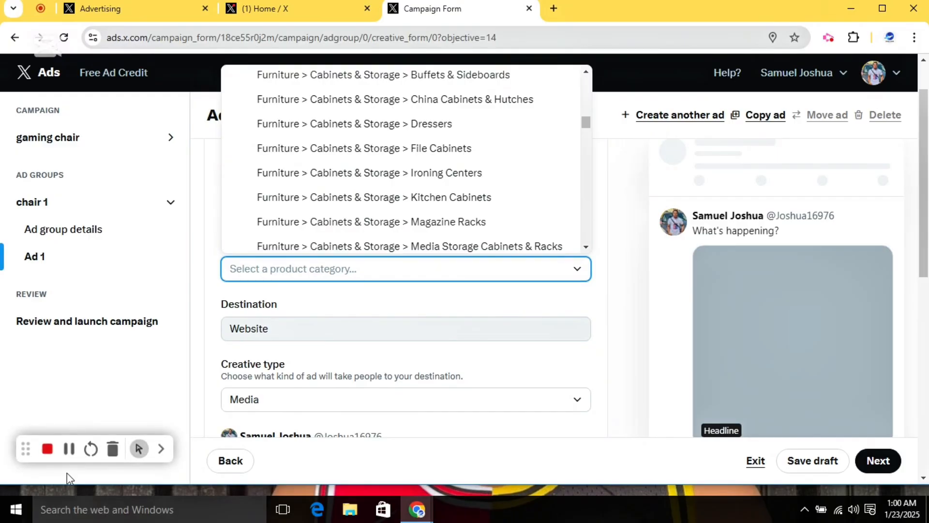
{"action": "left_click", "coordinate": [69, 450]}
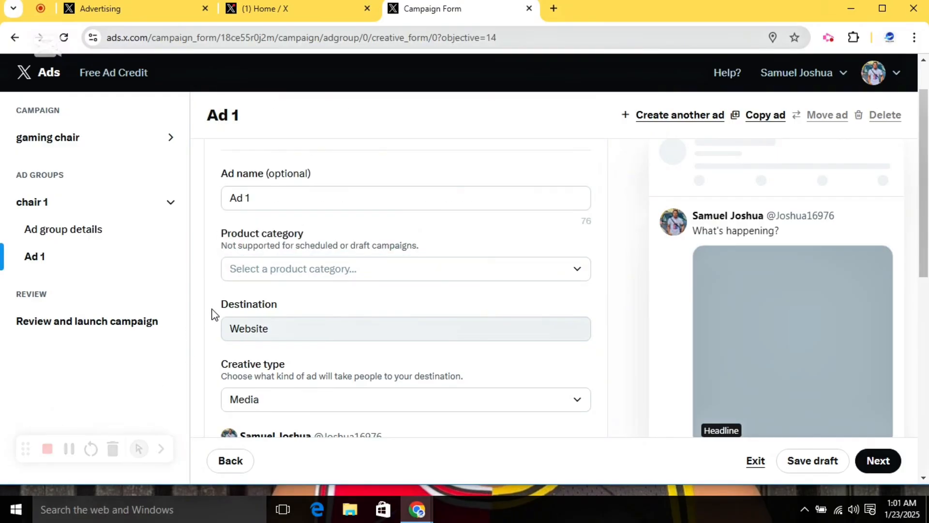
Check the ad's Destination field and view the Creative type options, leaving the type unchanged.
{"action": "left_click", "coordinate": [282, 329]}
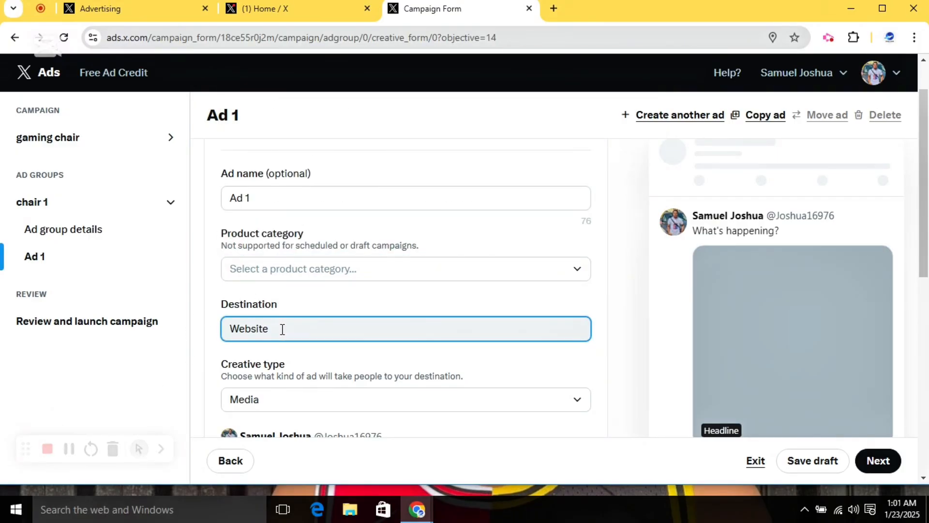
{"action": "left_click", "coordinate": [197, 307]}
{"action": "scroll", "coordinate": [199, 308], "scroll_direction": "down", "scroll_amount": 1}
{"action": "scroll", "coordinate": [198, 307], "scroll_direction": "down", "scroll_amount": 1}
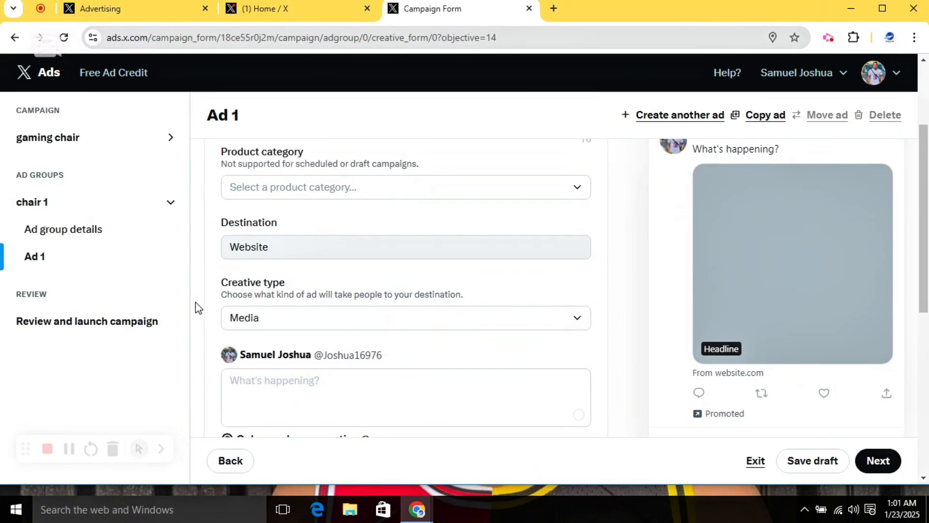
{"action": "scroll", "coordinate": [198, 307], "scroll_direction": "down", "scroll_amount": 2}
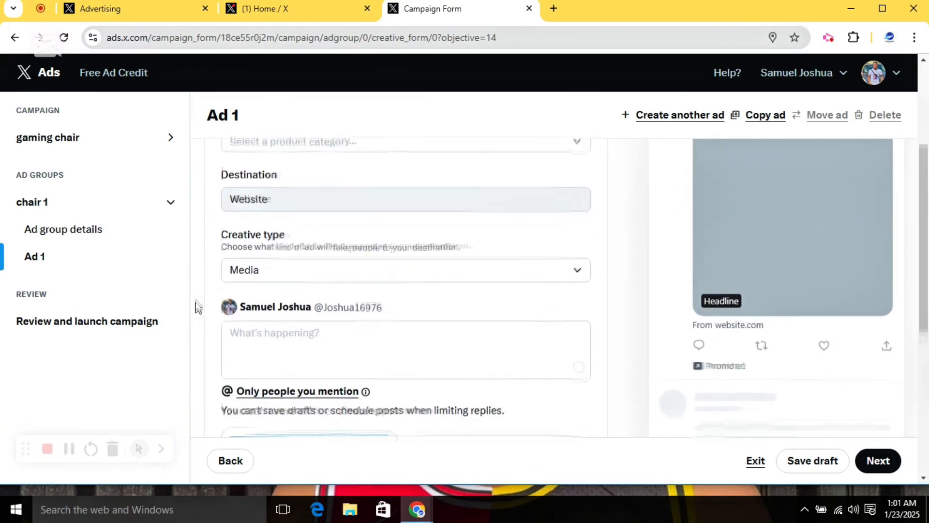
{"action": "left_click", "coordinate": [295, 265]}
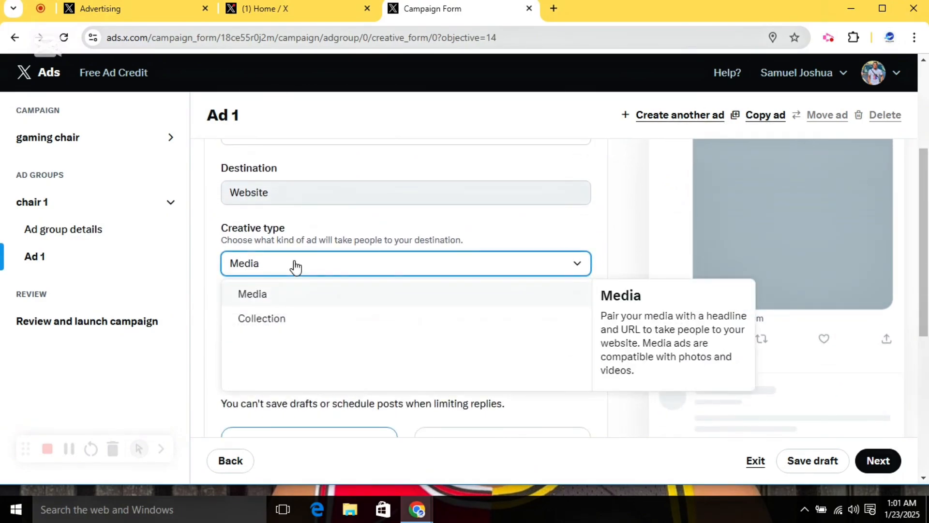
{"action": "left_click", "coordinate": [202, 248]}
Fill the ad's post text with the bold gaming chair sales copy and delete one blank line above the "the gaming chair is multifunctional" paragraph.
{"action": "scroll", "coordinate": [203, 248], "scroll_direction": "down", "scroll_amount": 1}
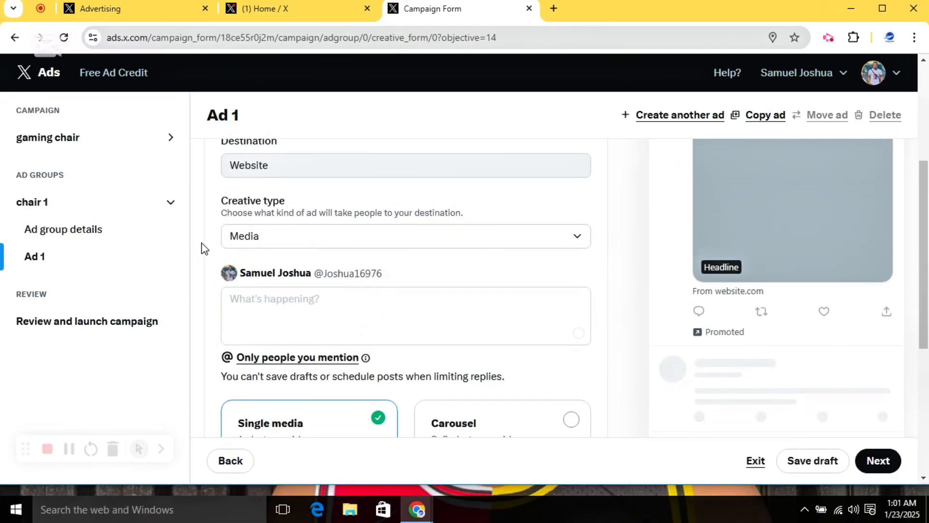
{"action": "scroll", "coordinate": [201, 247], "scroll_direction": "down", "scroll_amount": 1}
{"action": "scroll", "coordinate": [256, 279], "scroll_direction": "down", "scroll_amount": 1}
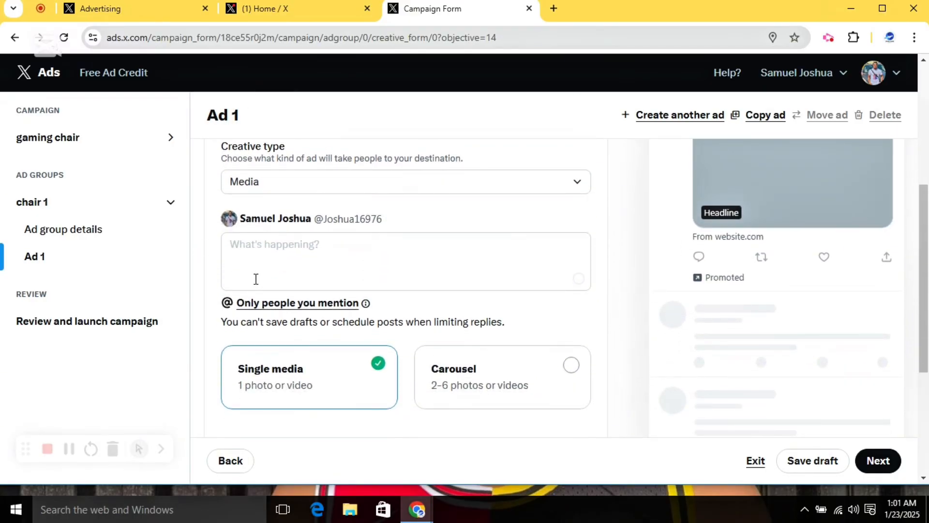
{"action": "left_click", "coordinate": [264, 249]}
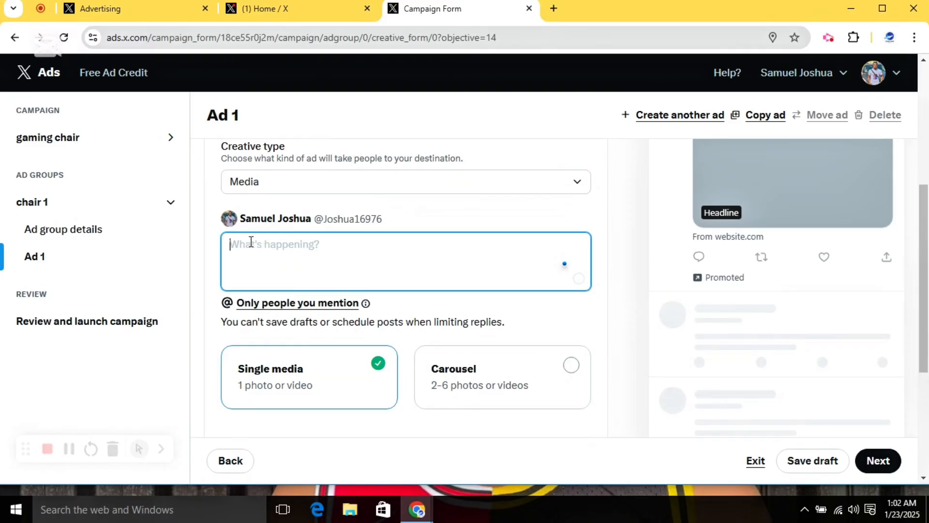
{"action": "left_click", "coordinate": [69, 449]}
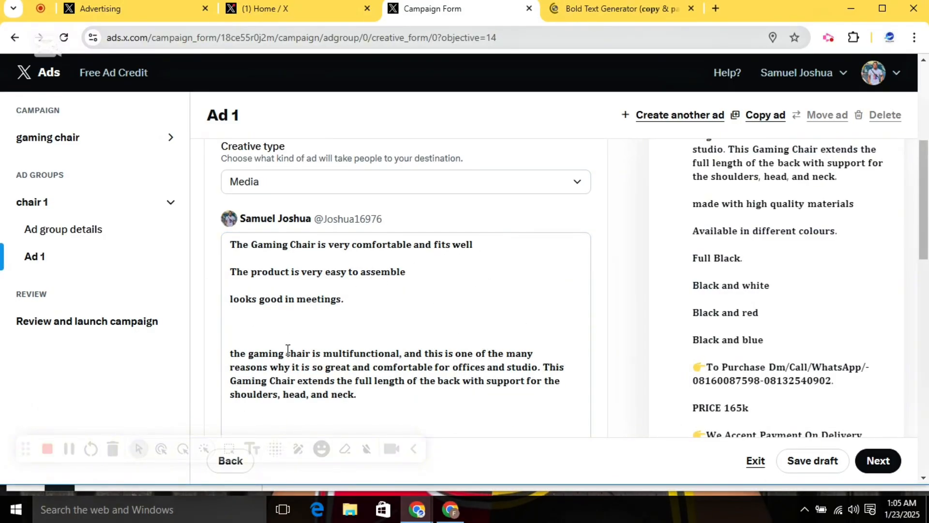
{"action": "left_click", "coordinate": [249, 338]}
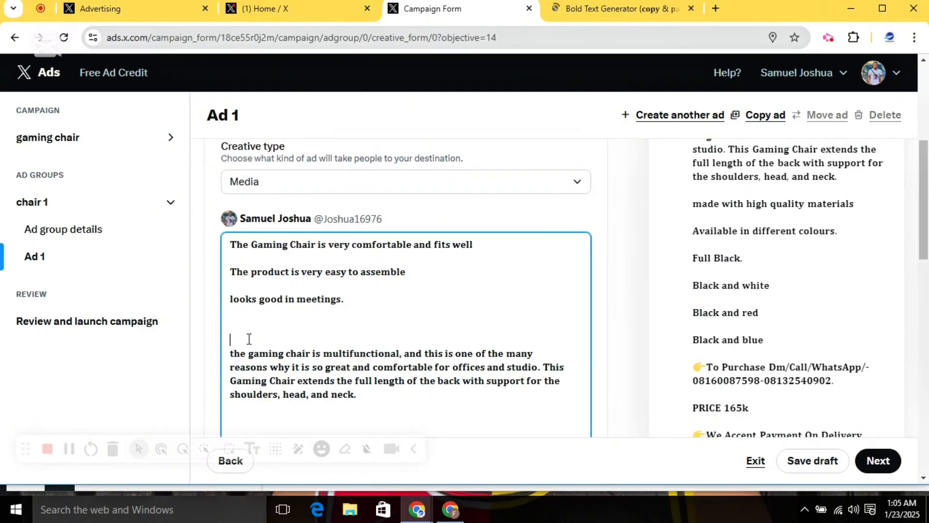
{"action": "key", "text": "BackSpace"}
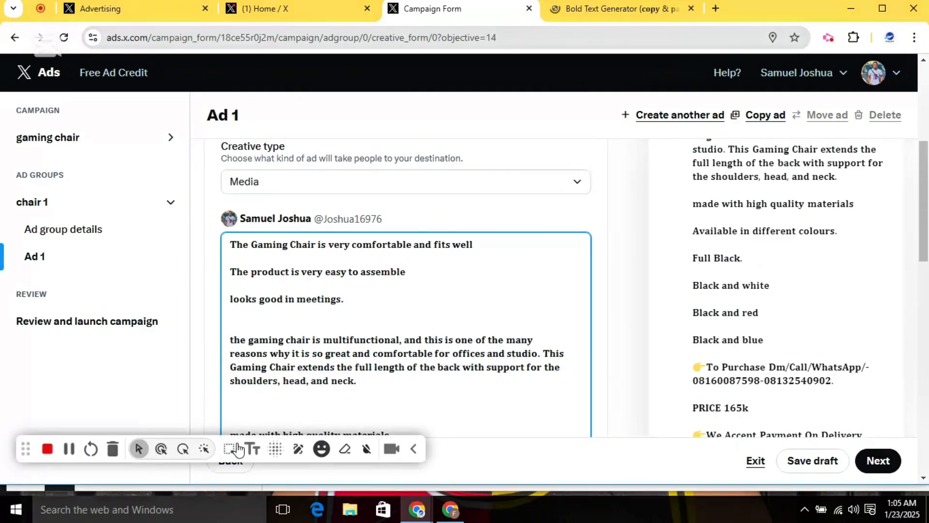
Delete the extra blank lines above "made with high quality materials" and above "the gaming chair is multifunctional" in the post text.
{"action": "left_click", "coordinate": [241, 407]}
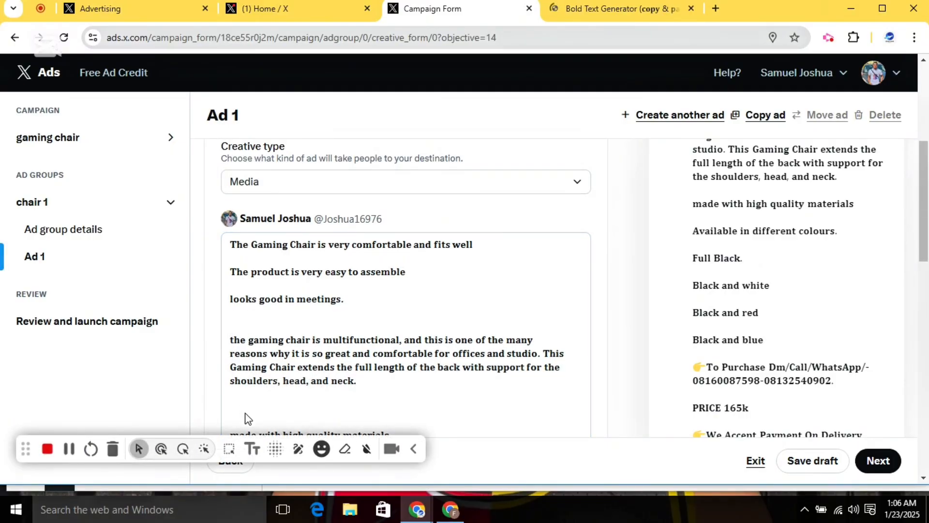
{"action": "left_click", "coordinate": [368, 382]}
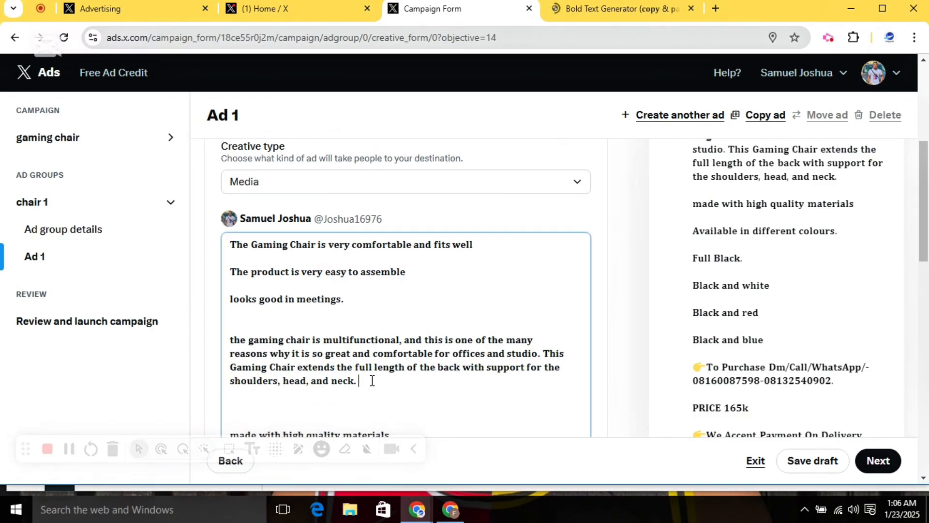
{"action": "left_click", "coordinate": [238, 417]}
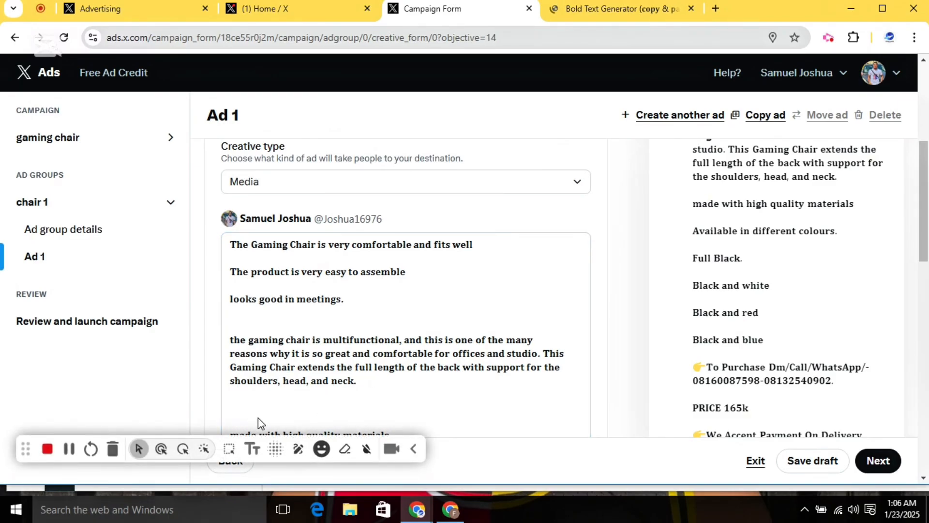
{"action": "left_click", "coordinate": [415, 451]}
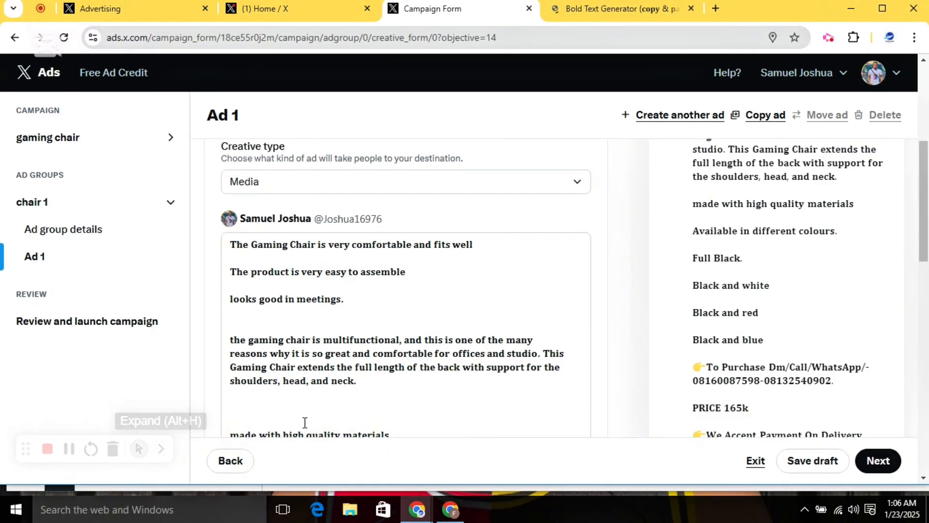
{"action": "left_click", "coordinate": [239, 417]}
{"action": "key", "text": "BackSpace"}
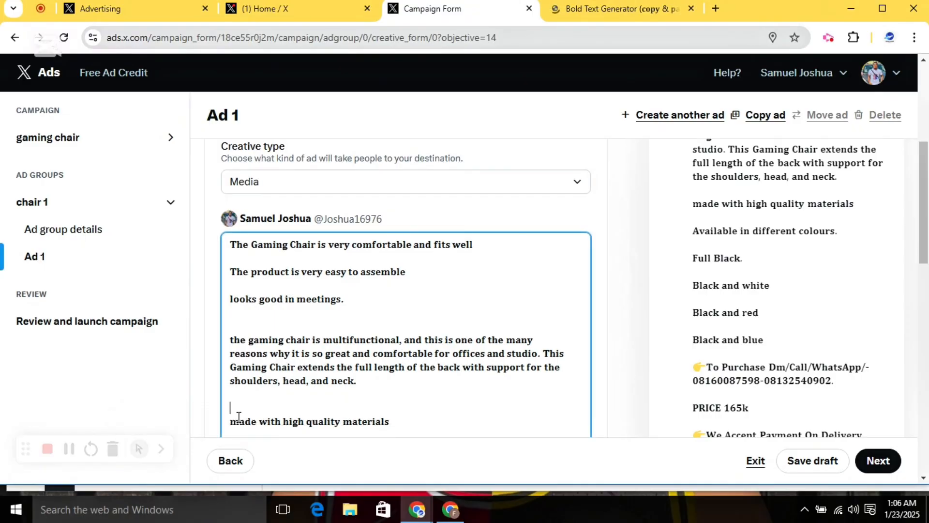
{"action": "key", "text": "BackSpace"}
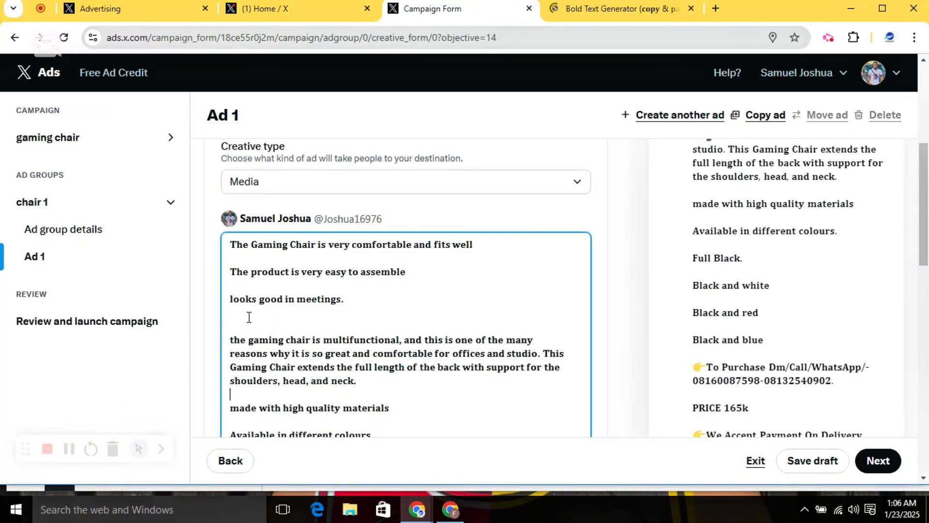
{"action": "key", "text": "BackSpace"}
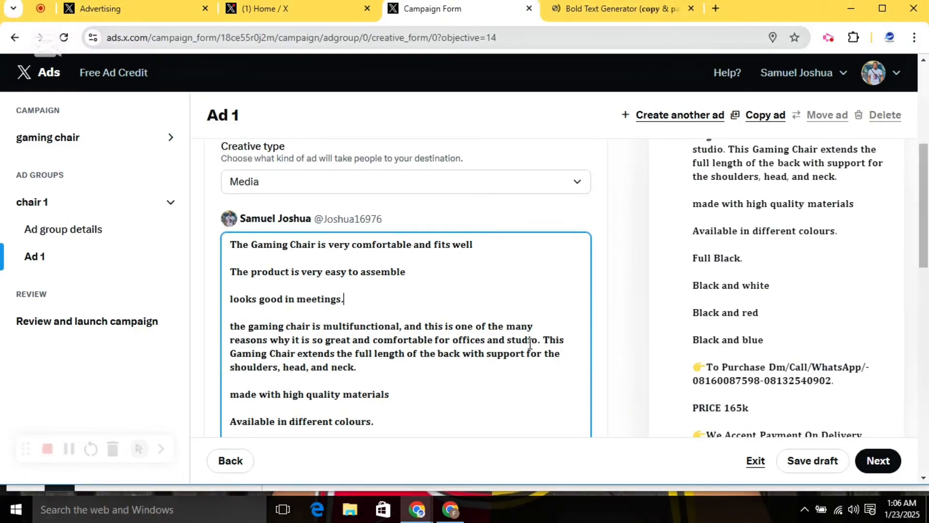
Check the bold sales copy in the Bold Text Generator page and return to the campaign form.
{"action": "left_click", "coordinate": [624, 15]}
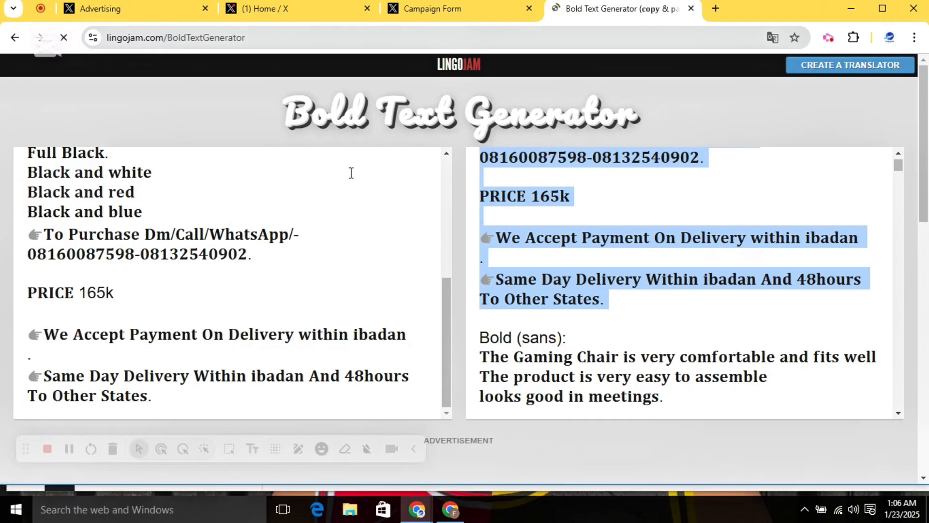
{"action": "left_click", "coordinate": [631, 301]}
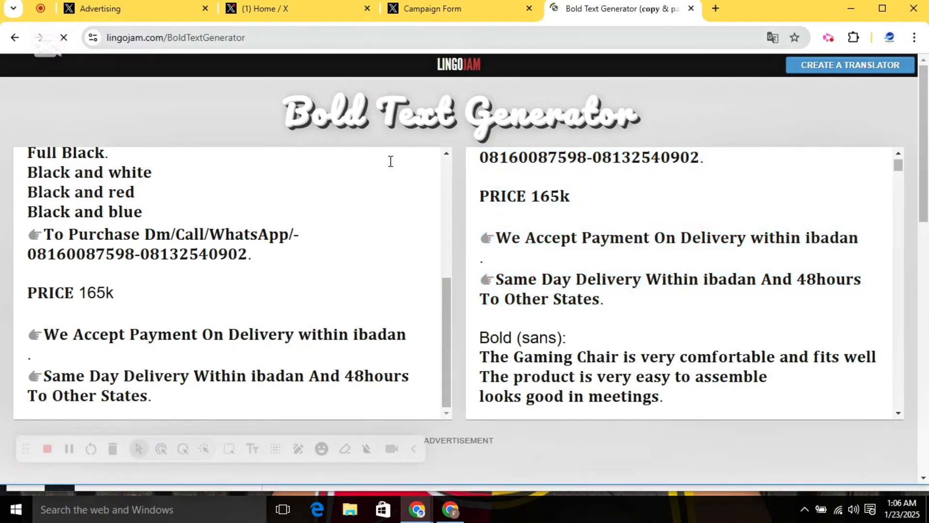
{"action": "left_click", "coordinate": [436, 9]}
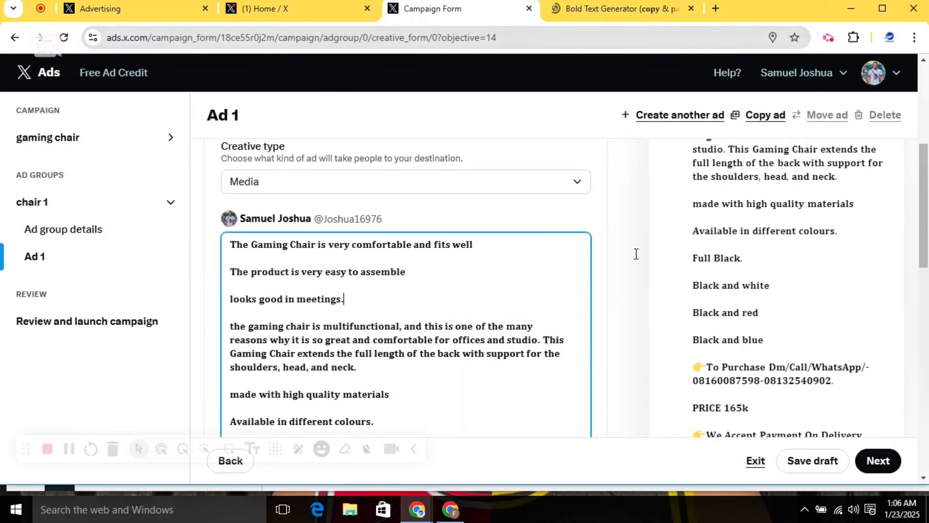
Delete the stray full stop between the payment-on-delivery and same-day-delivery lines at the end of the post text.
{"action": "left_click_drag", "start_coordinate": [923, 196], "coordinate": [900, 257]}
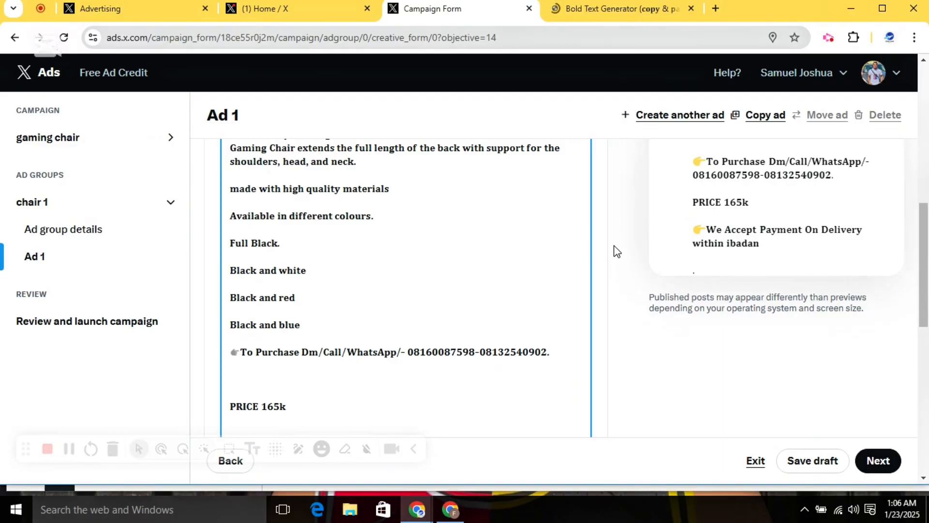
{"action": "scroll", "coordinate": [614, 245], "scroll_direction": "down", "scroll_amount": 1}
{"action": "scroll", "coordinate": [614, 251], "scroll_direction": "down", "scroll_amount": 5}
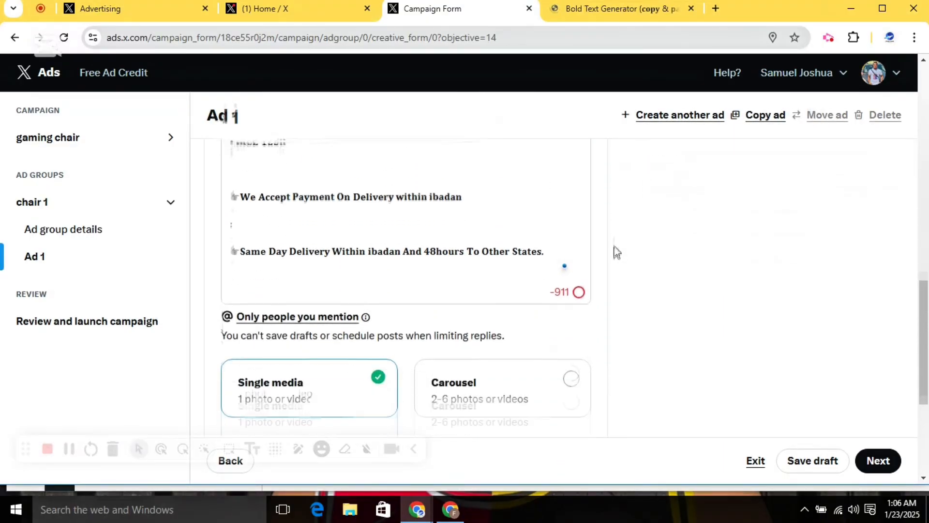
{"action": "left_click", "coordinate": [562, 245]}
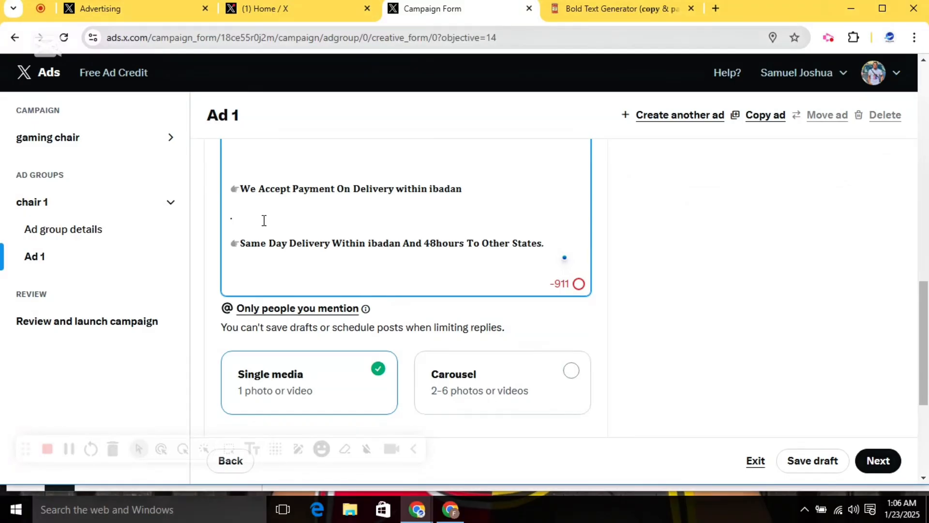
{"action": "key", "text": "BackSpace"}
{"action": "left_click", "coordinate": [199, 360]}
{"action": "scroll", "coordinate": [200, 361], "scroll_direction": "down", "scroll_amount": 2}
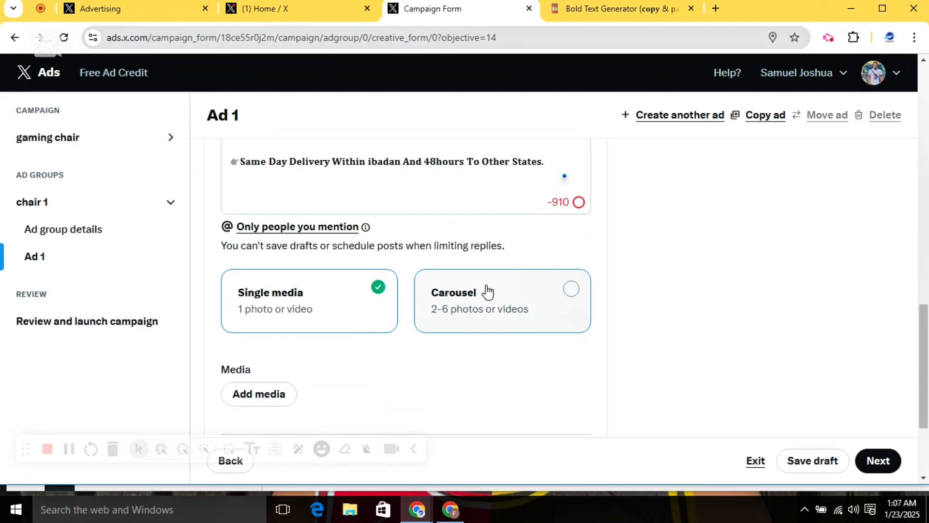
Set the ad's media format to Carousel and start adding media to it.
{"action": "left_click", "coordinate": [514, 291]}
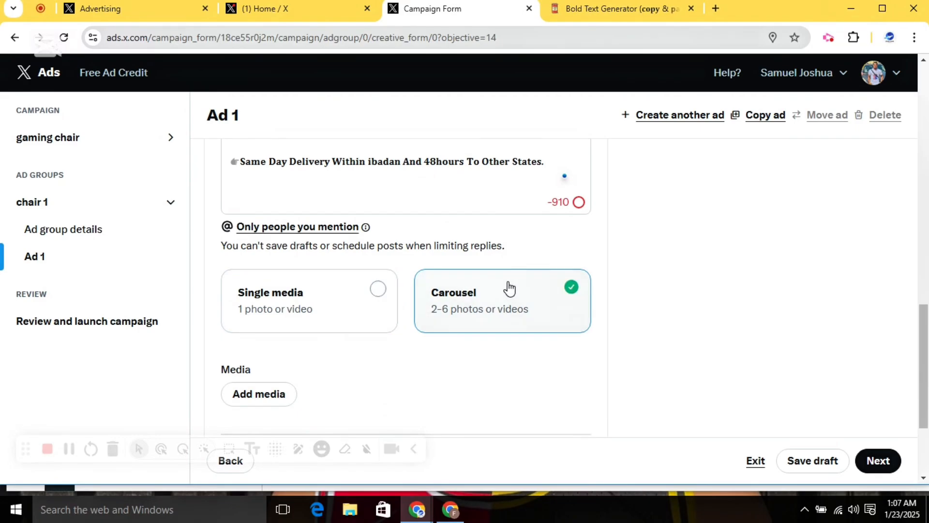
{"action": "scroll", "coordinate": [198, 339], "scroll_direction": "down", "scroll_amount": 2}
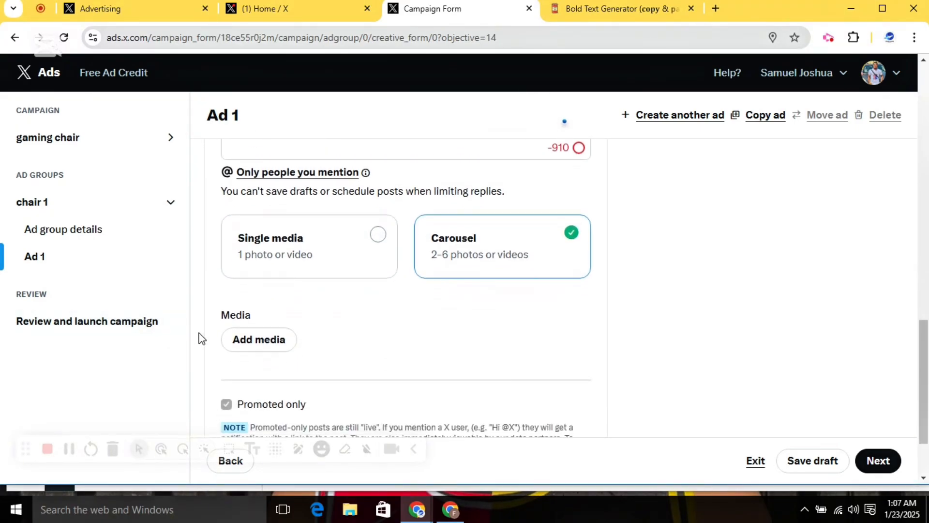
{"action": "left_click", "coordinate": [261, 317]}
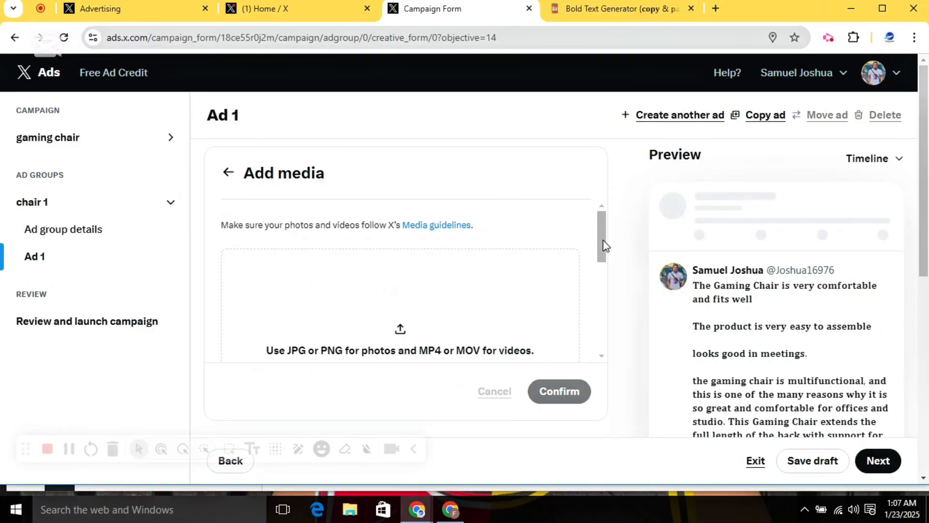
{"action": "left_click_drag", "start_coordinate": [606, 240], "coordinate": [609, 279]}
Try to upload the chair image 1212 from the Downloads folder as ad media.
{"action": "left_click", "coordinate": [392, 261]}
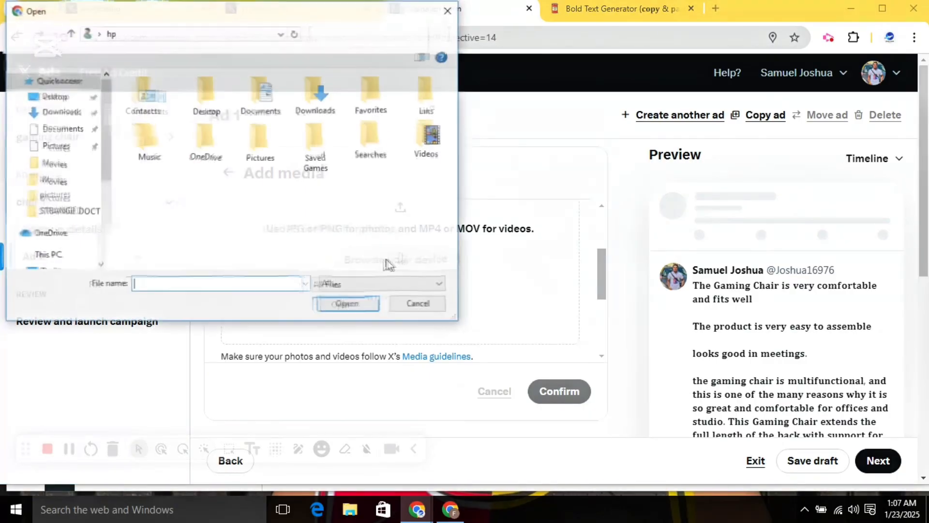
{"action": "left_click", "coordinate": [58, 115]}
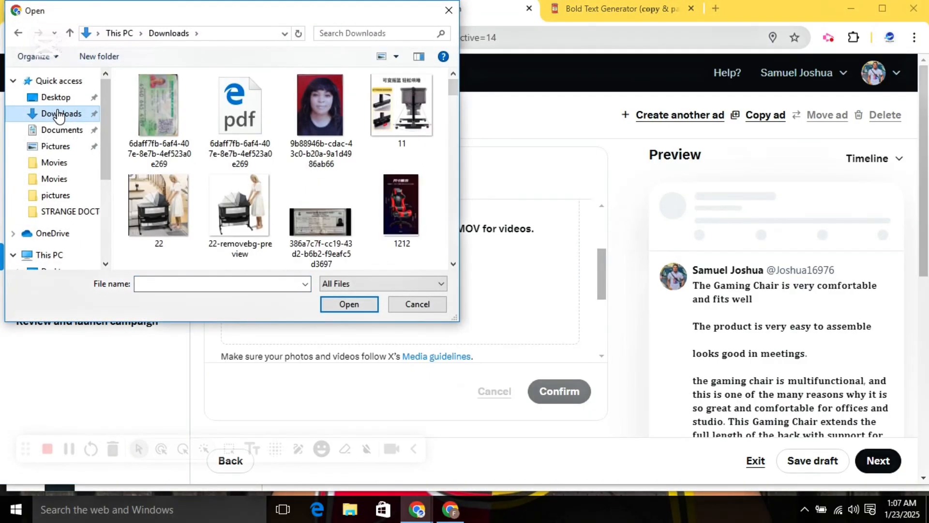
{"action": "left_click", "coordinate": [394, 208]}
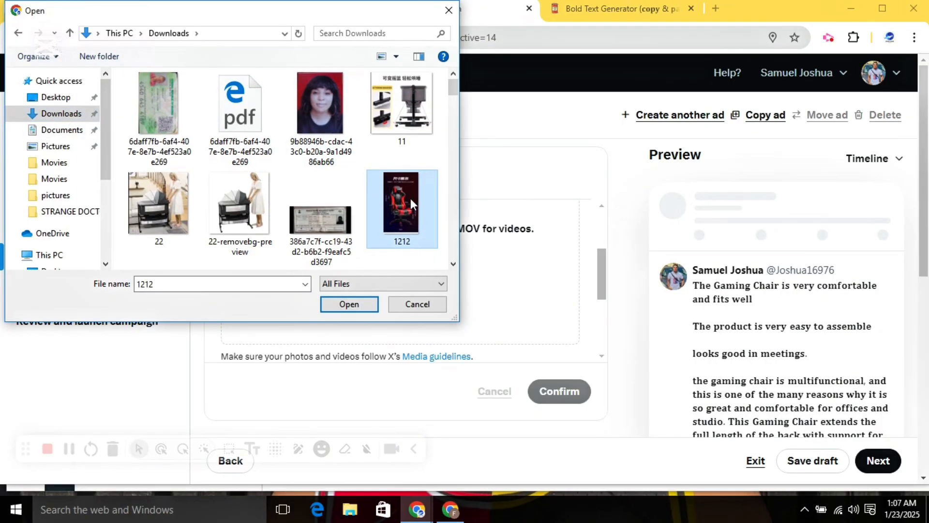
{"action": "left_click", "coordinate": [343, 303]}
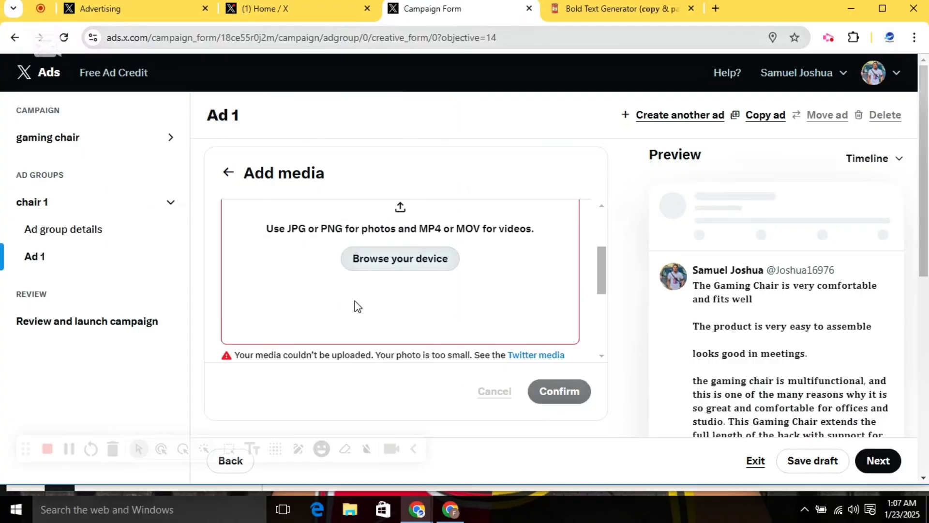
{"action": "left_click", "coordinate": [394, 261]}
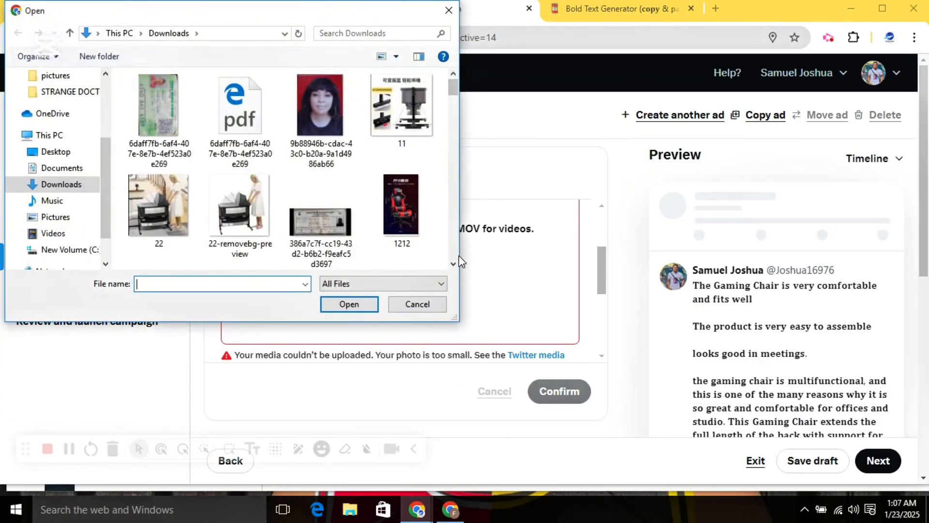
{"action": "scroll", "coordinate": [454, 265], "scroll_direction": "down", "scroll_amount": 5}
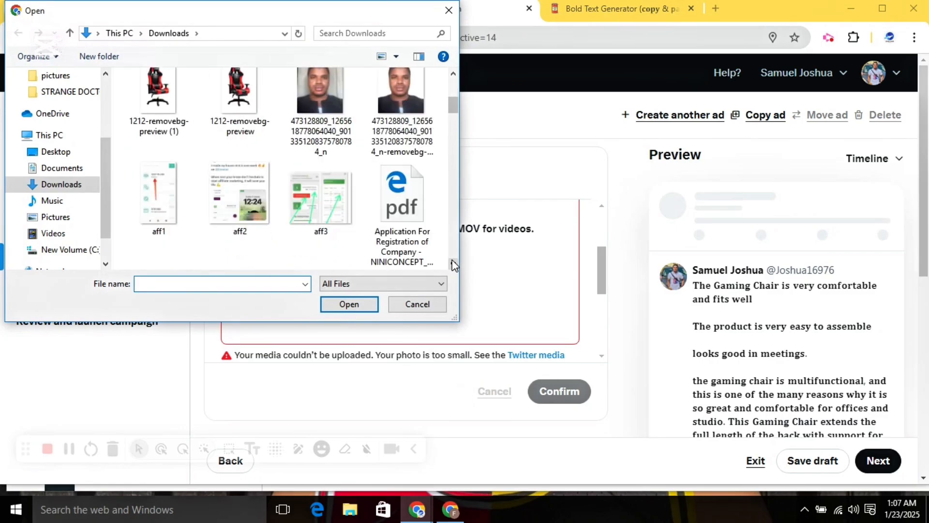
{"action": "scroll", "coordinate": [454, 266], "scroll_direction": "down", "scroll_amount": 6}
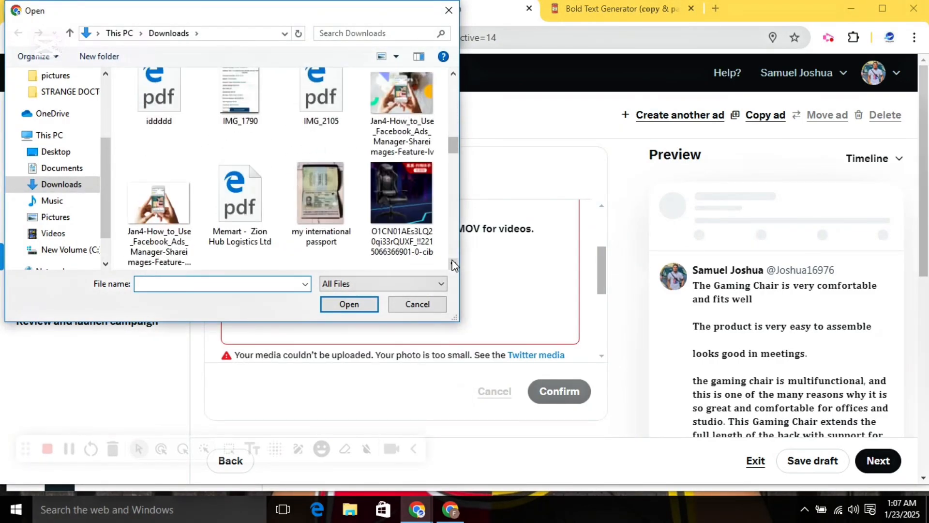
{"action": "left_click", "coordinate": [411, 227]}
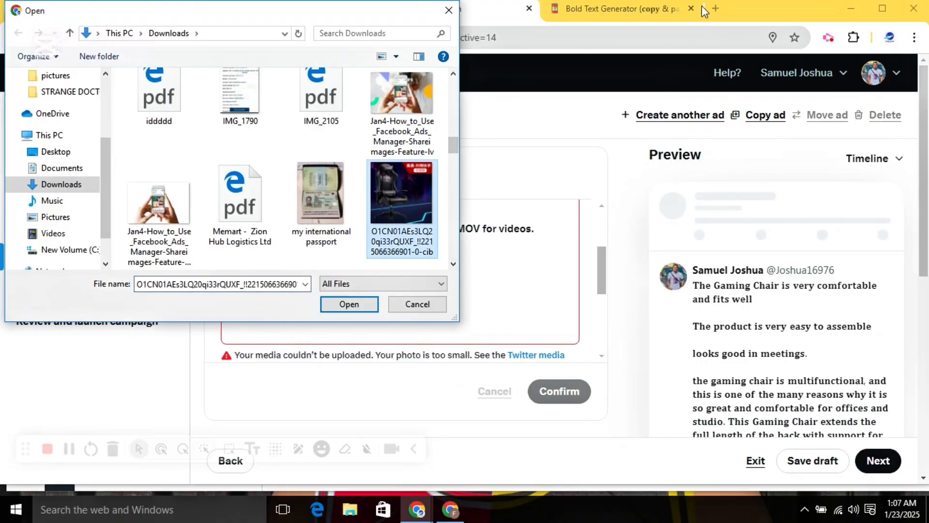
{"action": "left_click", "coordinate": [338, 307]}
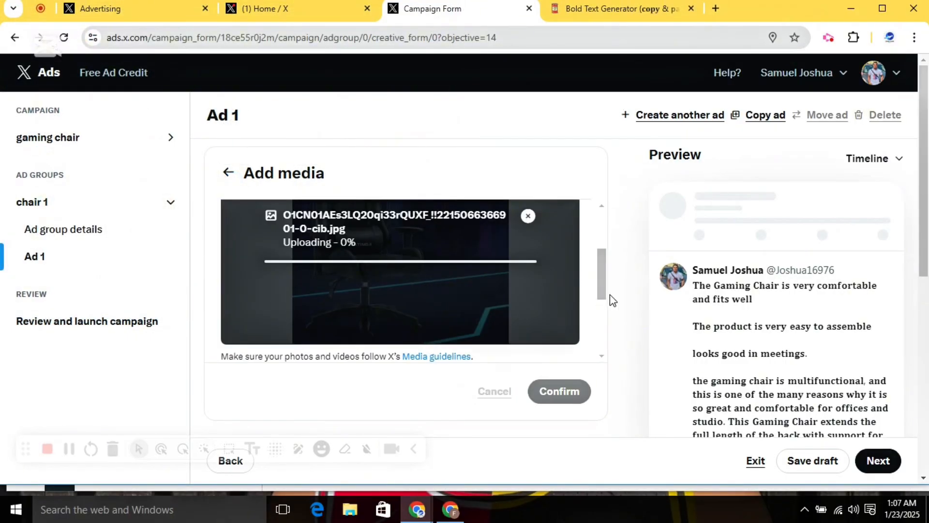
Upload the dark-background photo of the black and blue chair, whose file name ends in "cib (1)", from Downloads.
{"action": "left_click_drag", "start_coordinate": [602, 286], "coordinate": [603, 255]}
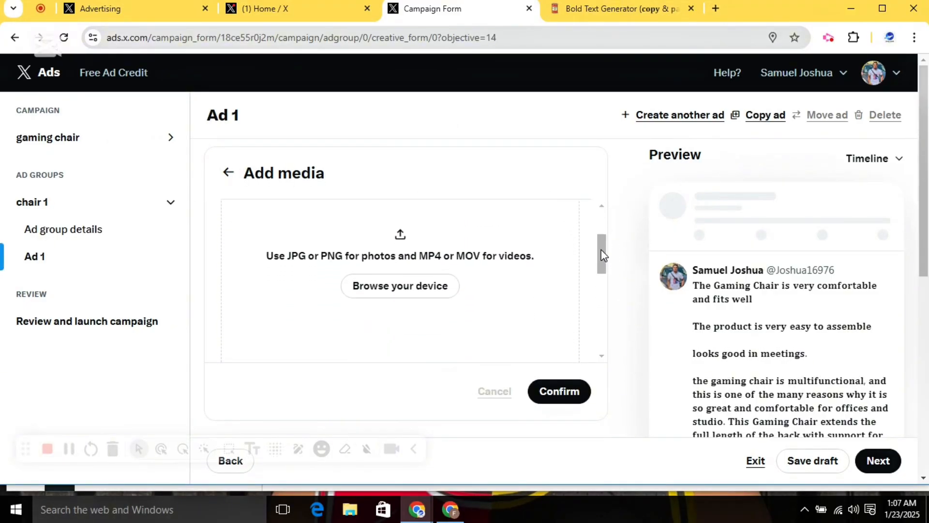
{"action": "left_click", "coordinate": [375, 289]}
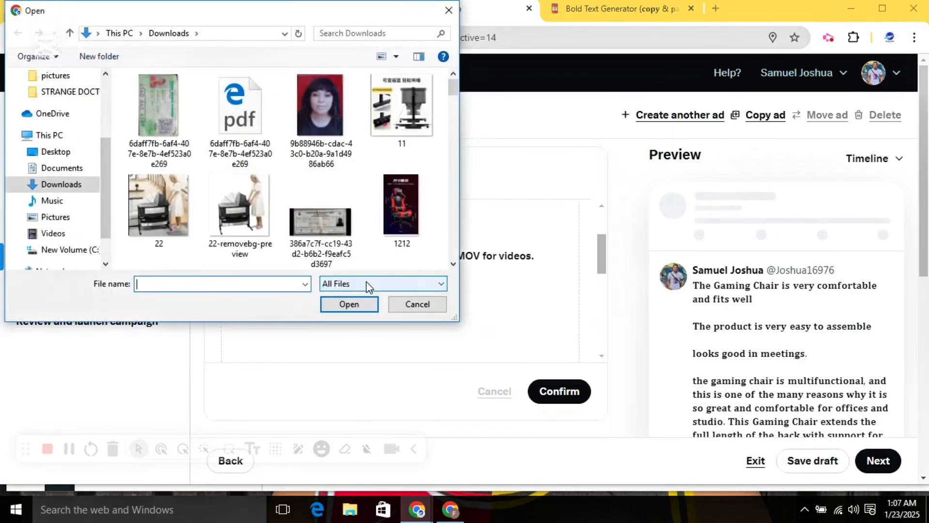
{"action": "scroll", "coordinate": [453, 260], "scroll_direction": "down", "scroll_amount": 10}
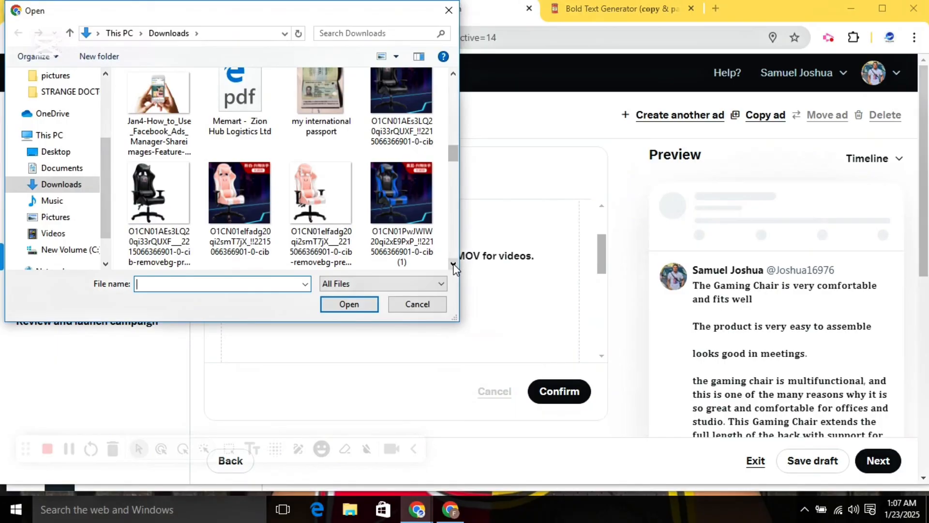
{"action": "left_click", "coordinate": [423, 201]}
{"action": "left_click", "coordinate": [350, 305]}
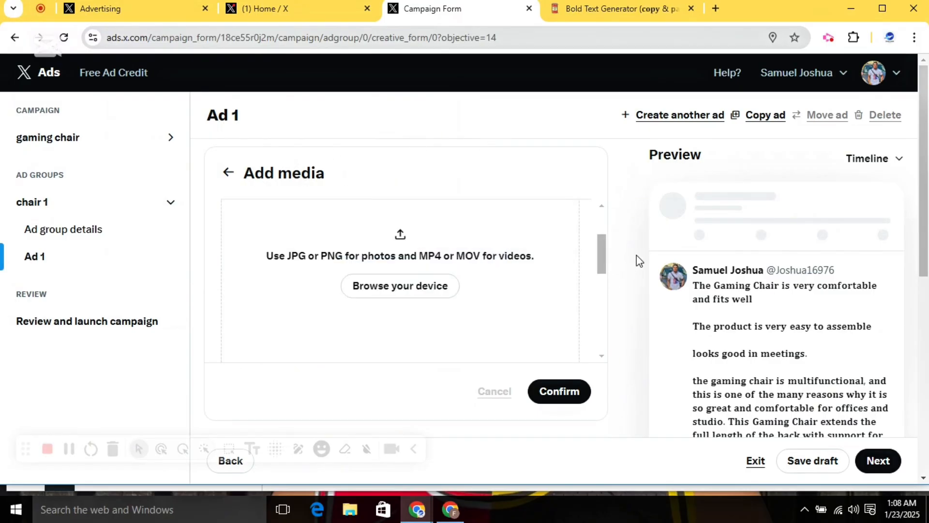
Upload the dark-background photo of the black and red gaming chair from Downloads to the ad's media.
{"action": "left_click", "coordinate": [403, 285]}
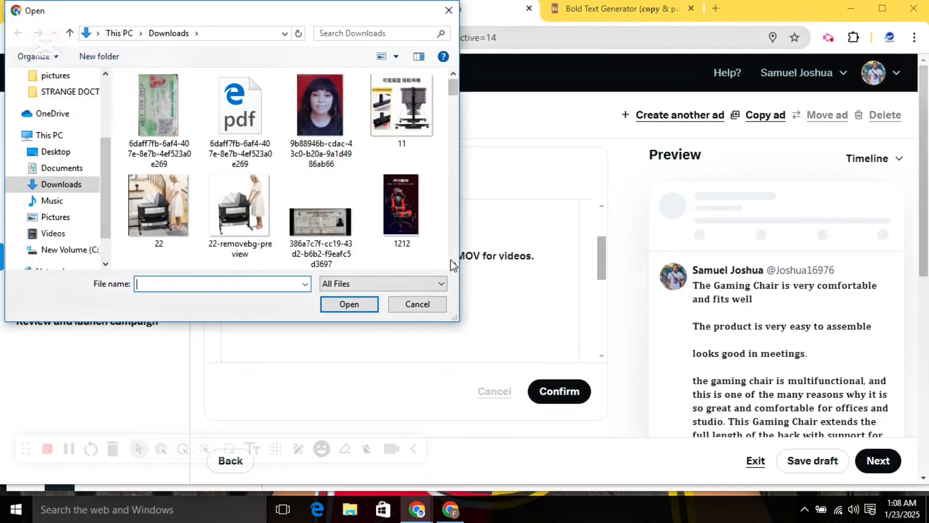
{"action": "left_click_drag", "start_coordinate": [452, 264], "coordinate": [452, 264]}
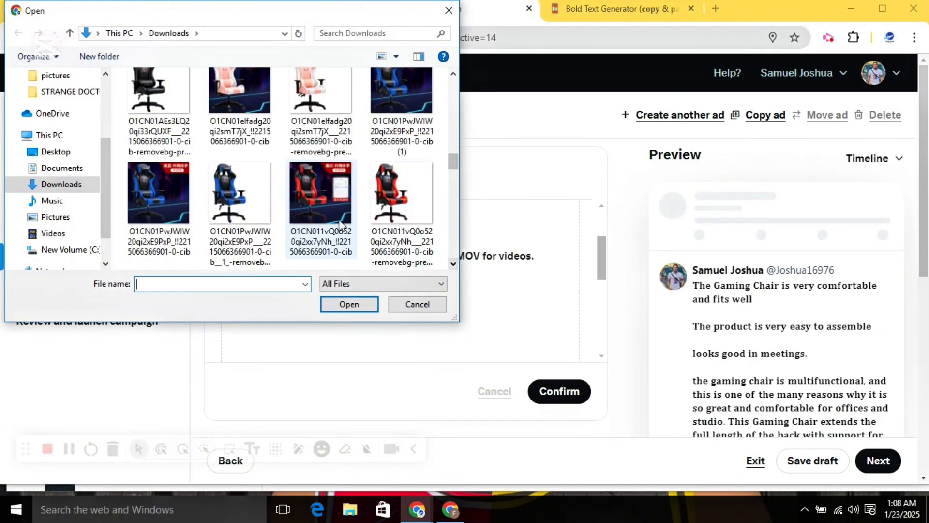
{"action": "left_click", "coordinate": [324, 193]}
{"action": "left_click", "coordinate": [345, 303]}
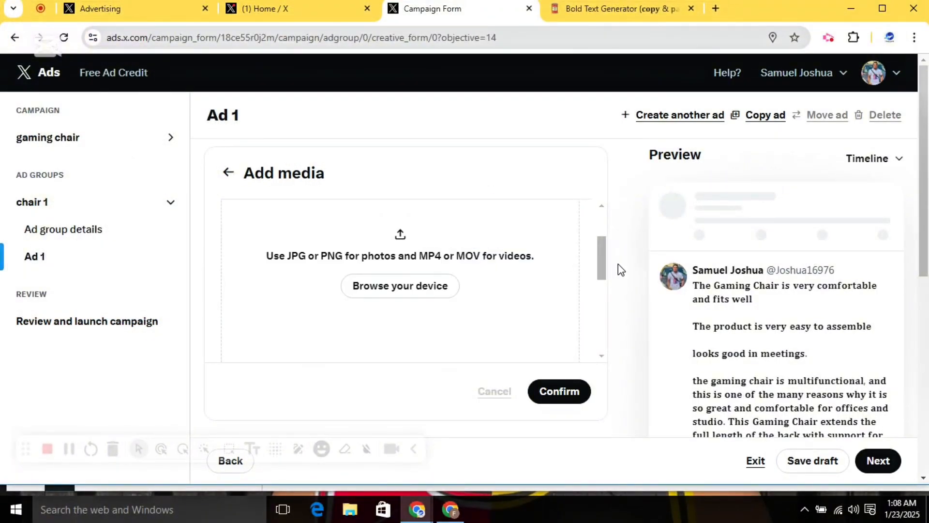
Check that the red, blue and black chair images are selected and confirm them as the carousel media.
{"action": "scroll", "coordinate": [602, 261], "scroll_direction": "down", "scroll_amount": 3}
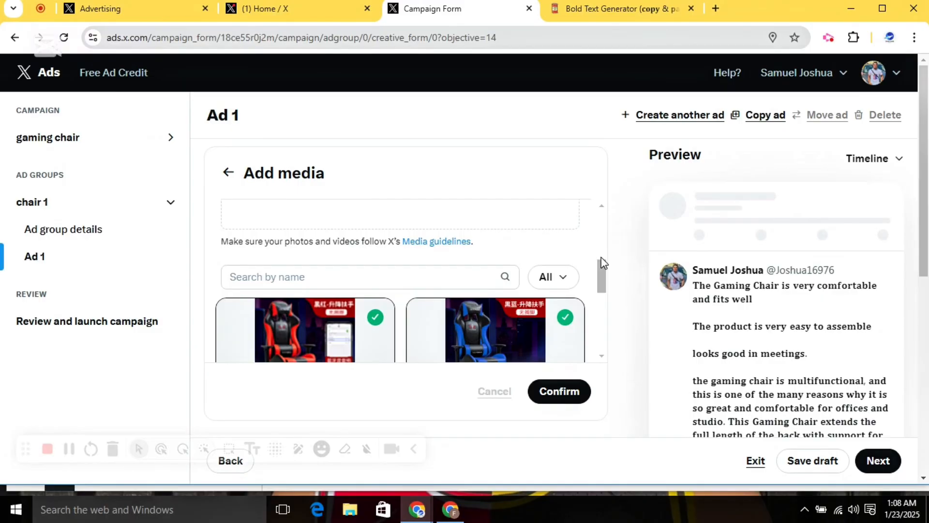
{"action": "left_click_drag", "start_coordinate": [602, 274], "coordinate": [602, 305]}
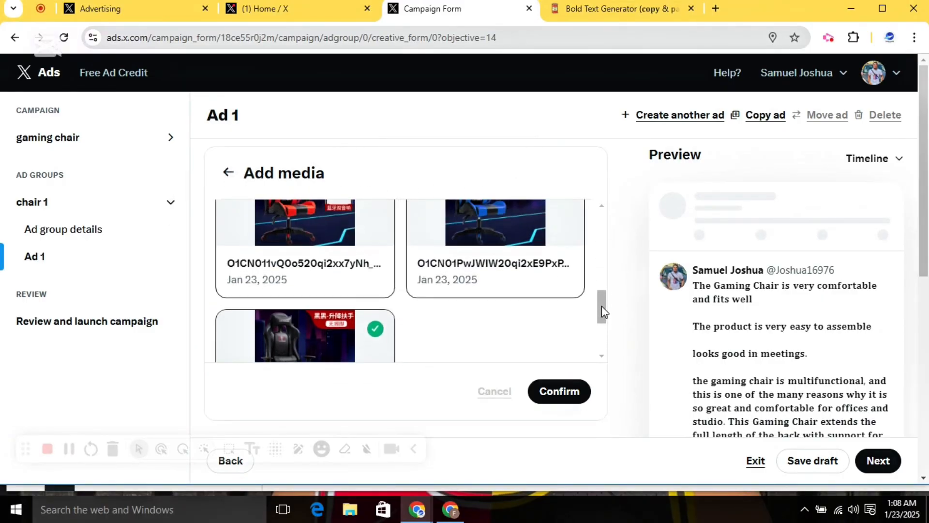
{"action": "left_click", "coordinate": [559, 391]}
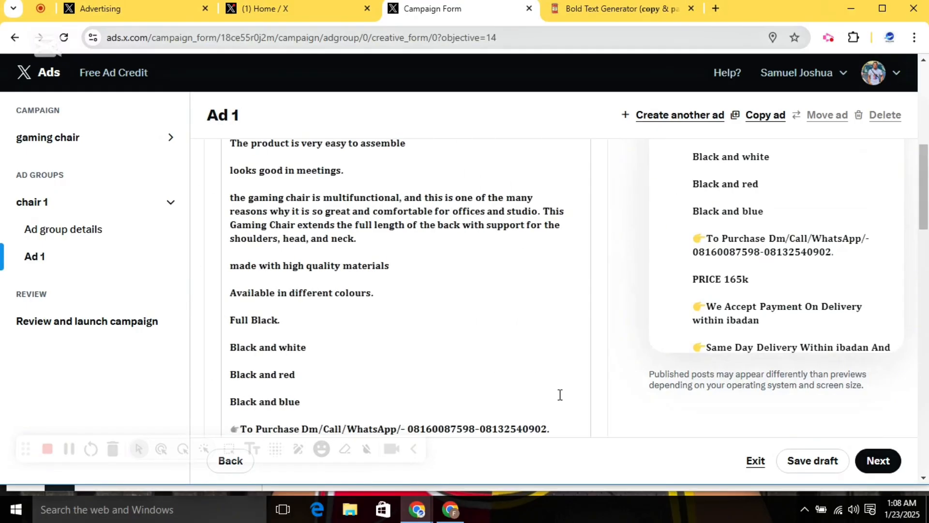
{"action": "mouse_move", "coordinate": [924, 207]}
{"action": "left_mouse_down"}
{"action": "mouse_move", "coordinate": [925, 138]}
{"action": "mouse_move", "coordinate": [926, 213]}
{"action": "left_mouse_up"}
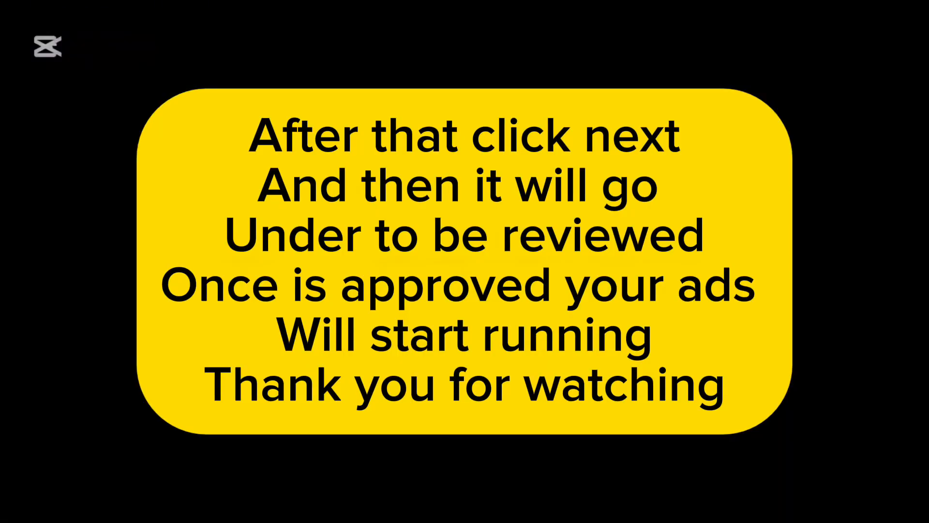